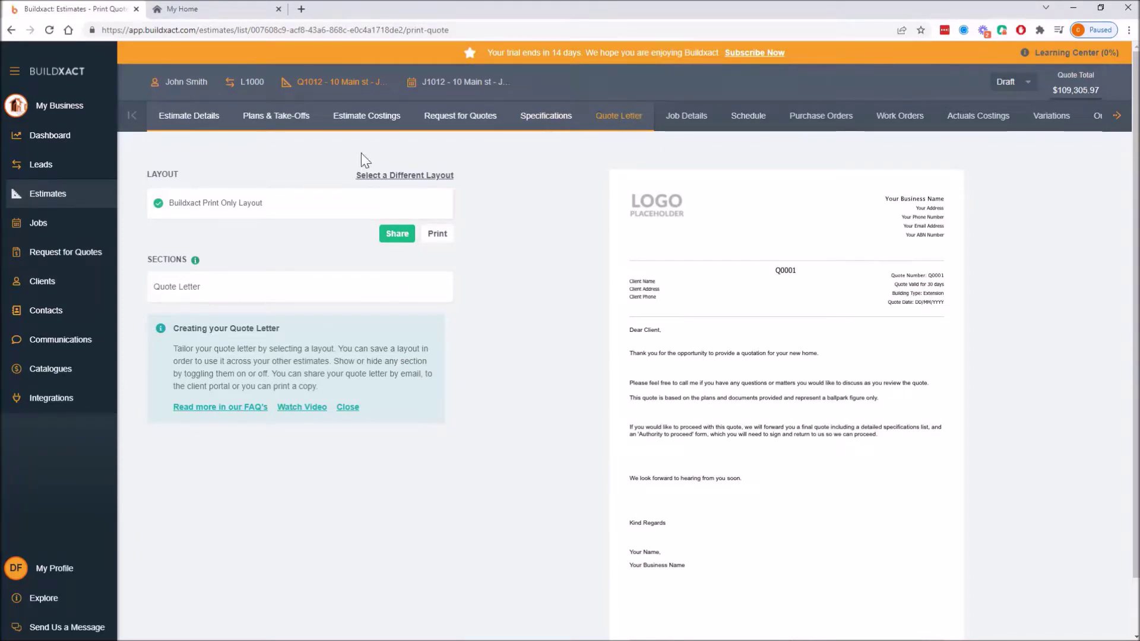
Display all quote letter layouts and point out the Buildxact Print Only and Customisable layout titles
{"action": "left_click", "coordinate": [437, 178]}
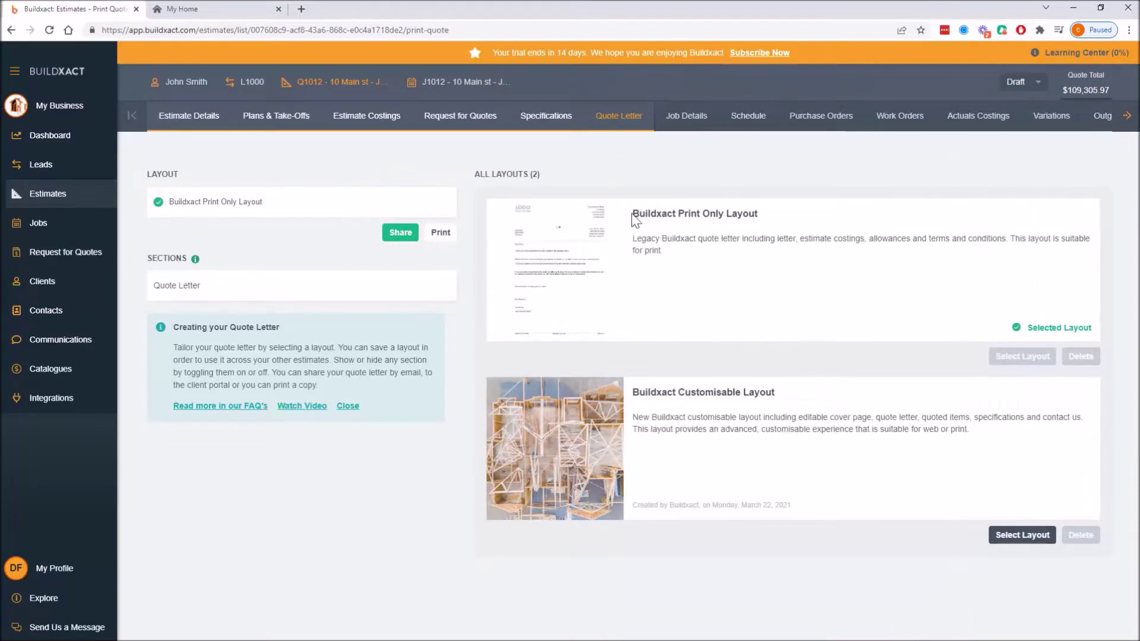
{"action": "left_click_drag", "start_coordinate": [633, 217], "coordinate": [756, 214]}
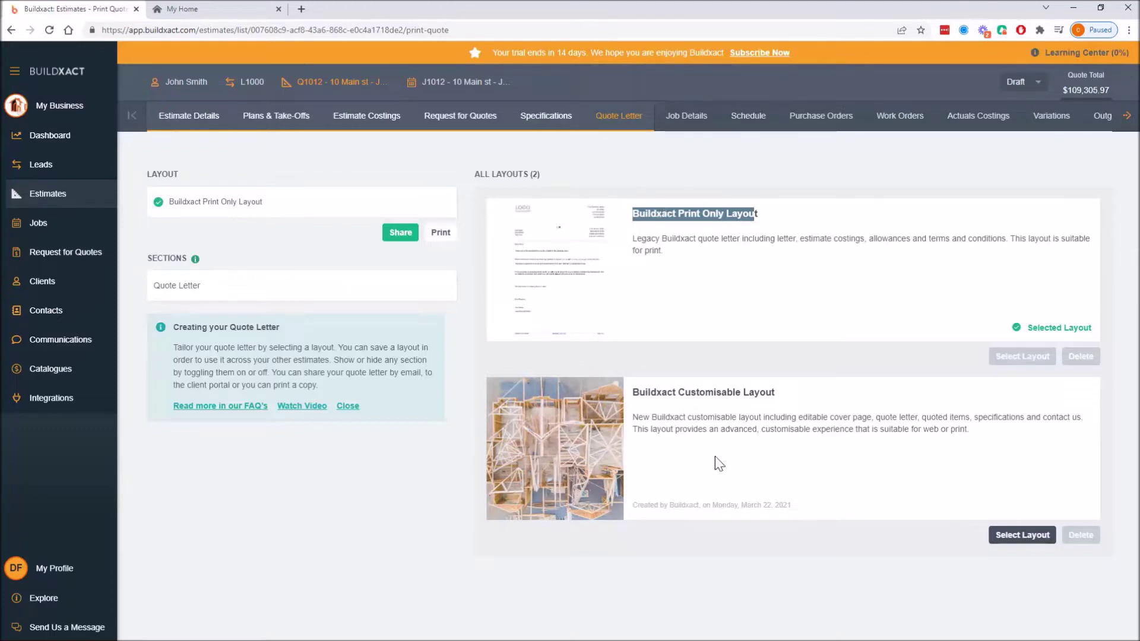
{"action": "left_click", "coordinate": [707, 299]}
{"action": "left_click_drag", "start_coordinate": [633, 214], "coordinate": [722, 208]}
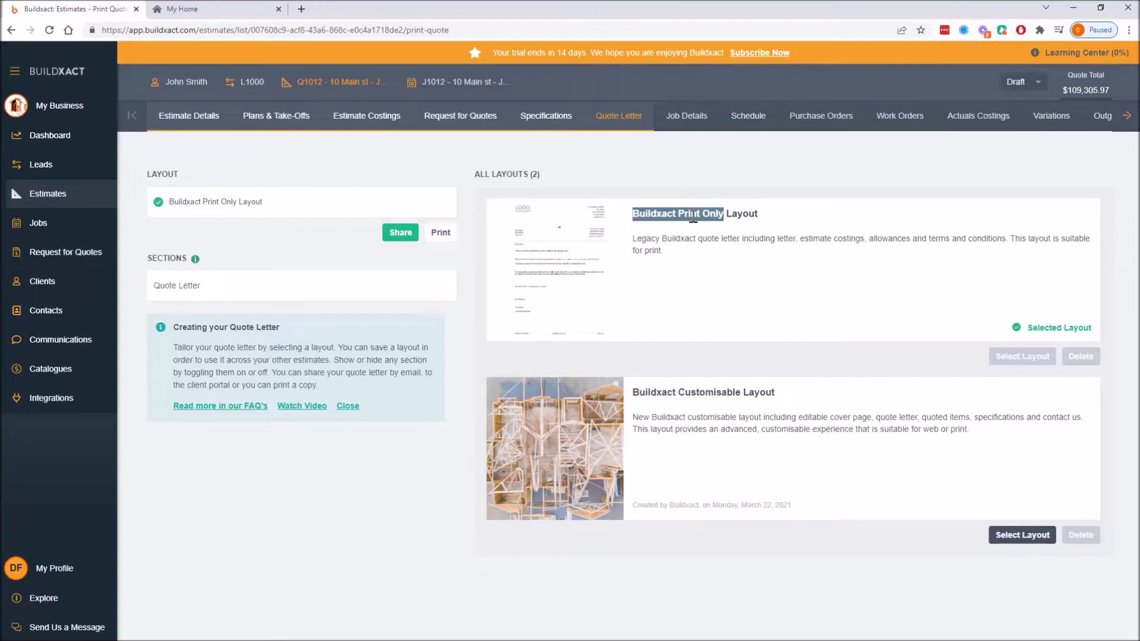
{"action": "left_click", "coordinate": [704, 219]}
{"action": "left_click_drag", "start_coordinate": [633, 214], "coordinate": [755, 215]}
{"action": "left_click_drag", "start_coordinate": [638, 392], "coordinate": [766, 393]}
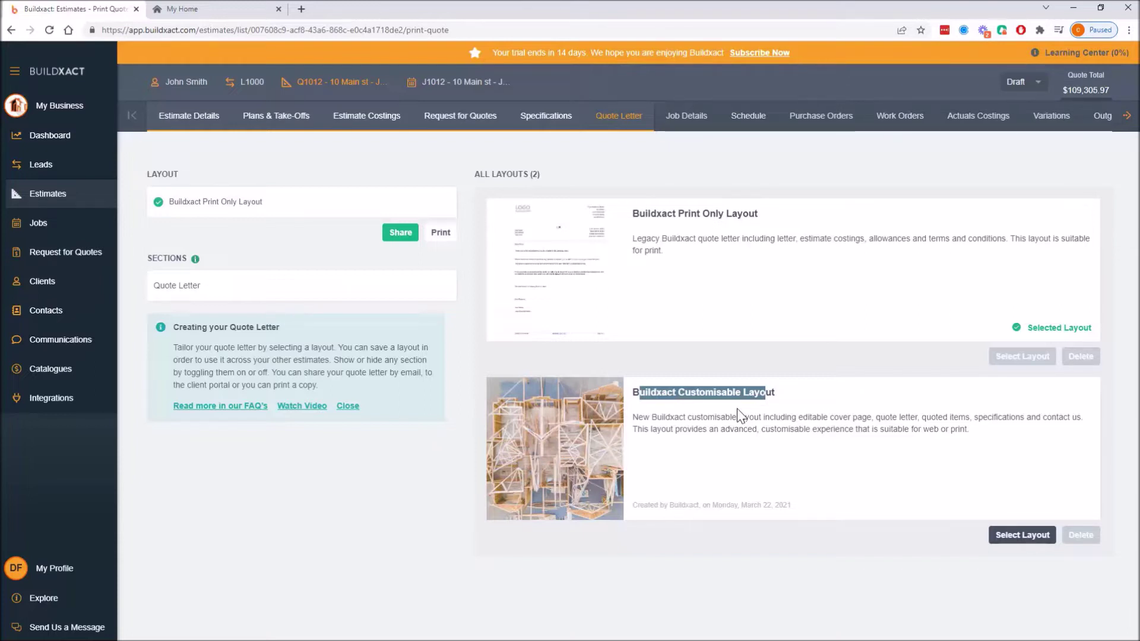
{"action": "left_click", "coordinate": [716, 424]}
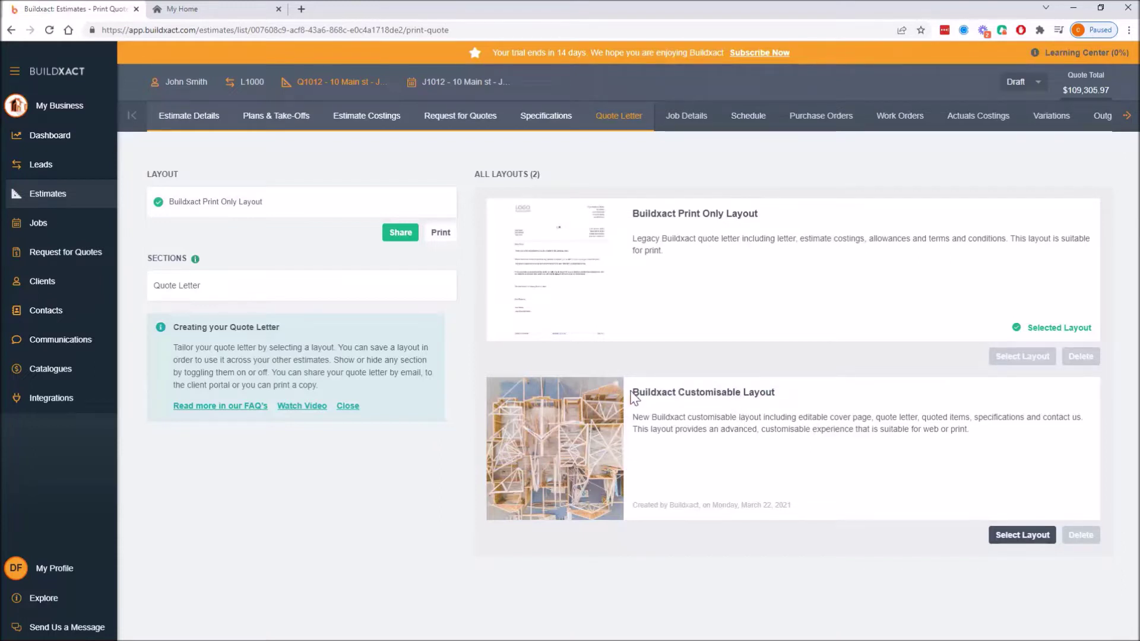
{"action": "left_click_drag", "start_coordinate": [632, 393], "coordinate": [769, 398]}
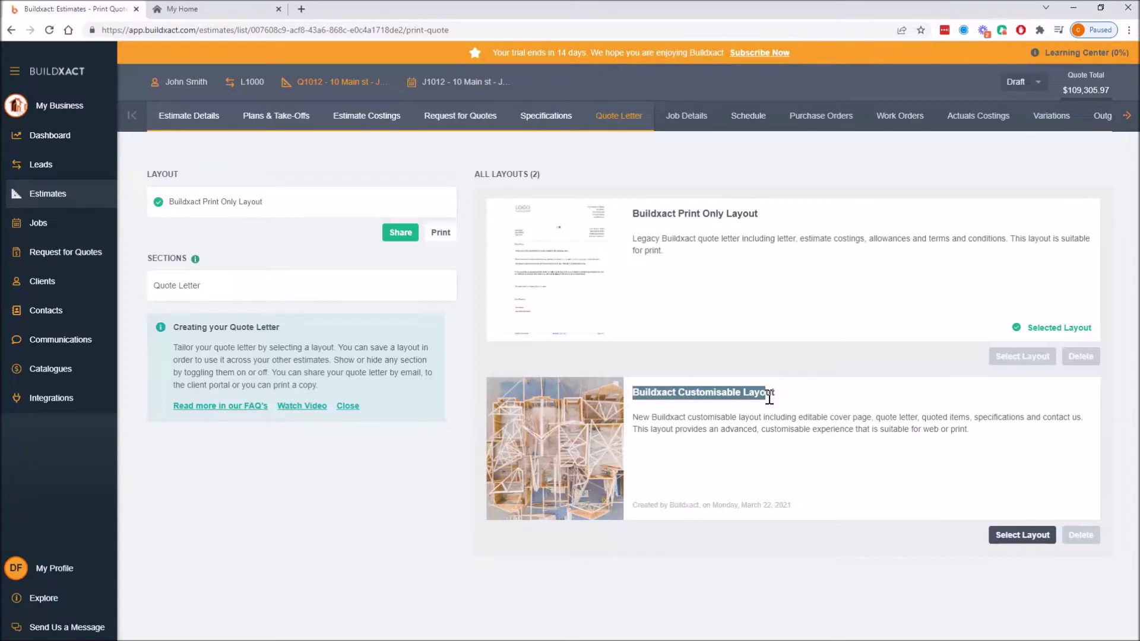
{"action": "left_click", "coordinate": [764, 400]}
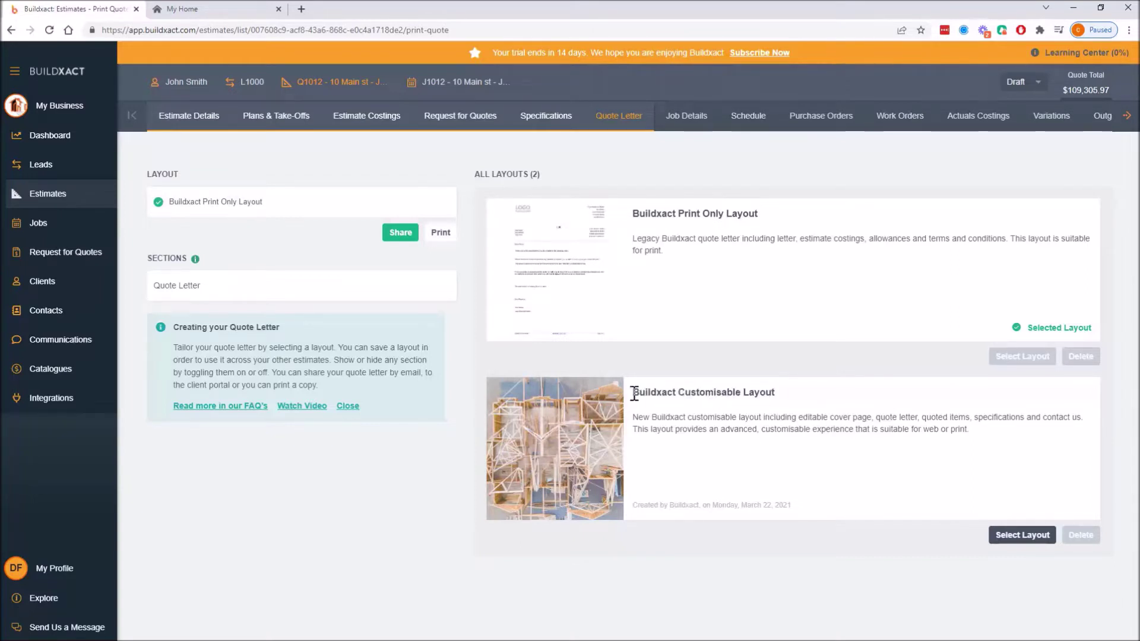
{"action": "left_click_drag", "start_coordinate": [634, 395], "coordinate": [789, 403]}
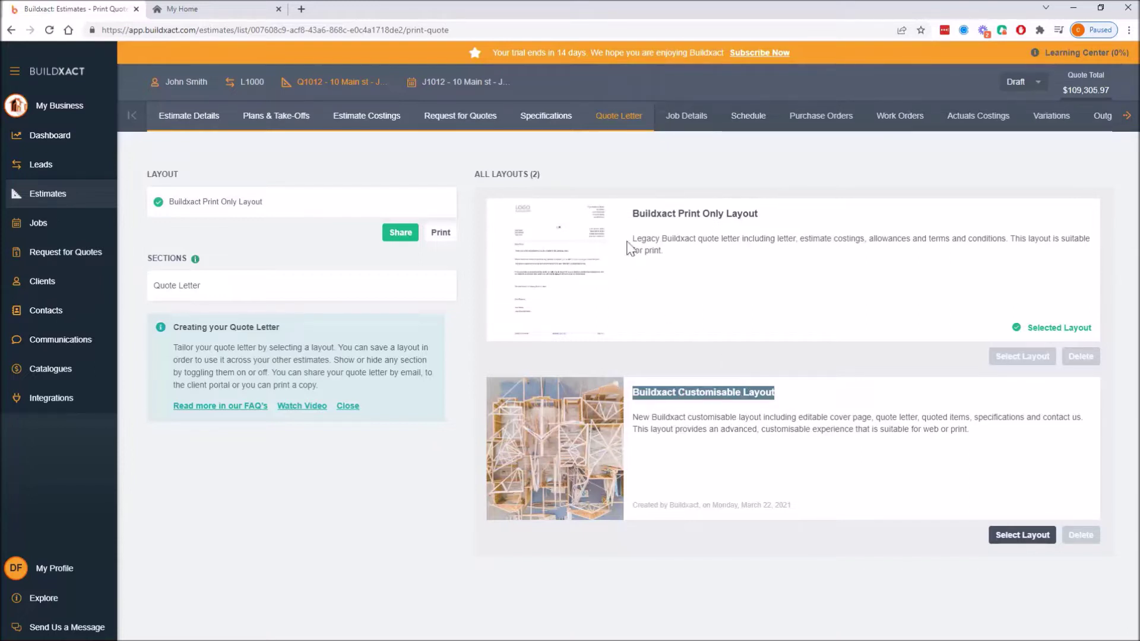
{"action": "left_click_drag", "start_coordinate": [631, 213], "coordinate": [760, 215]}
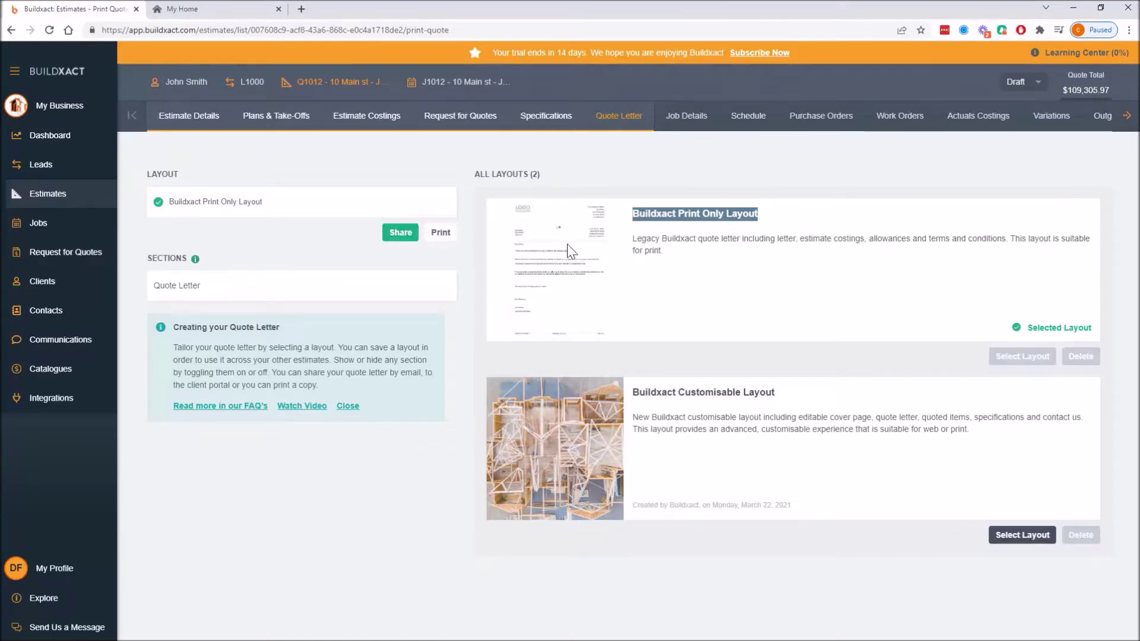
{"action": "left_click", "coordinate": [656, 249]}
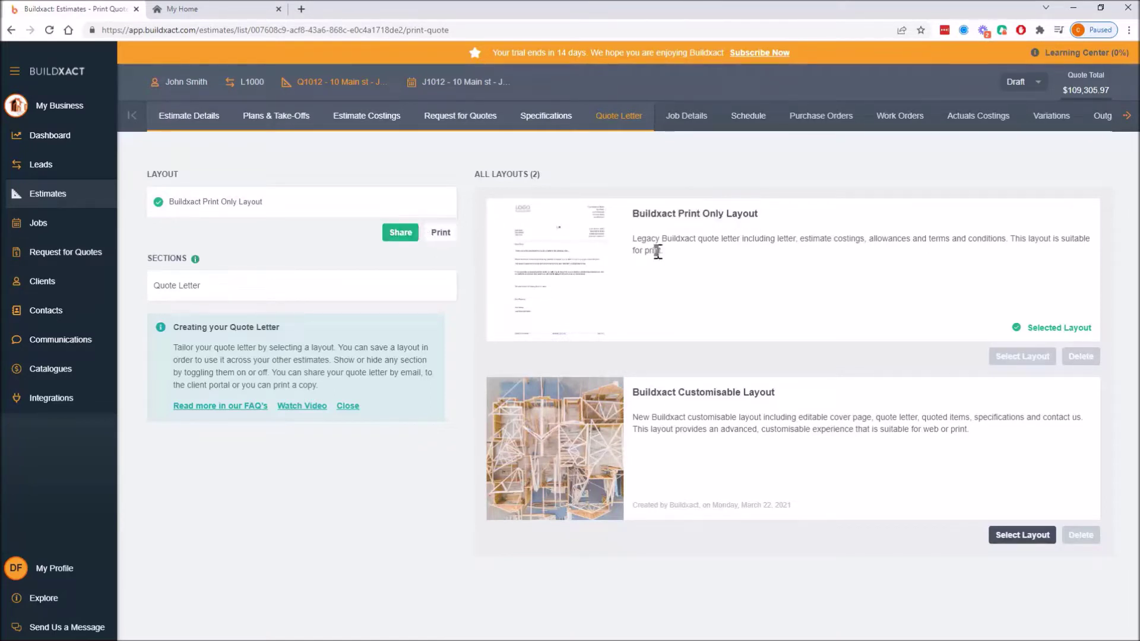
Open the Quote Letter section and glance at Terms And Conditions before returning to Quote Body
{"action": "left_click", "coordinate": [284, 297]}
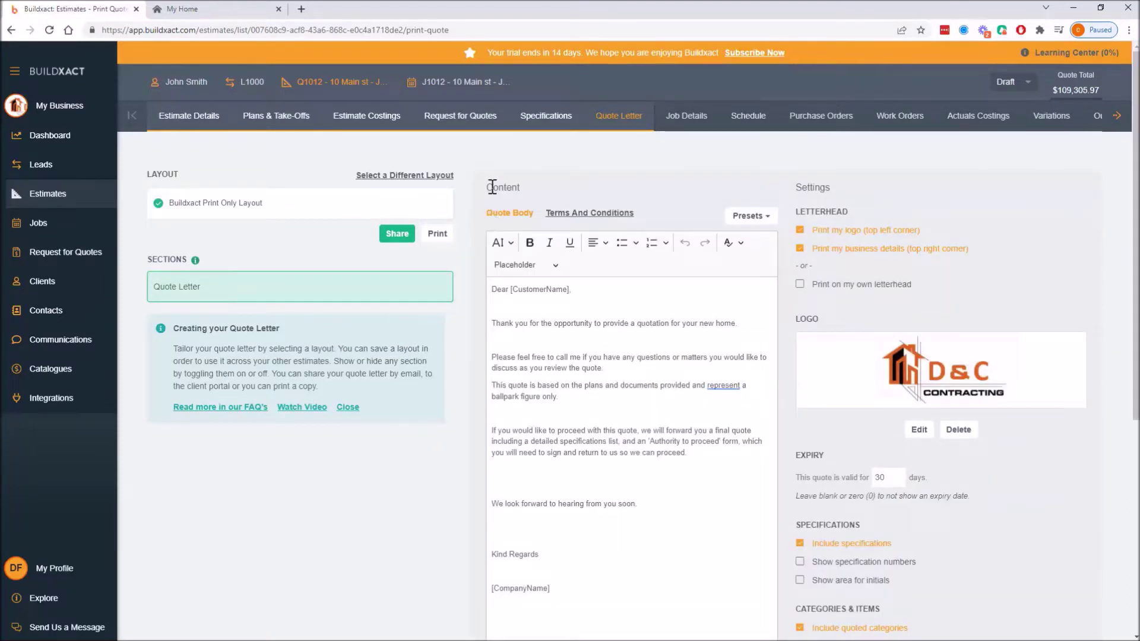
{"action": "left_click", "coordinate": [555, 213]}
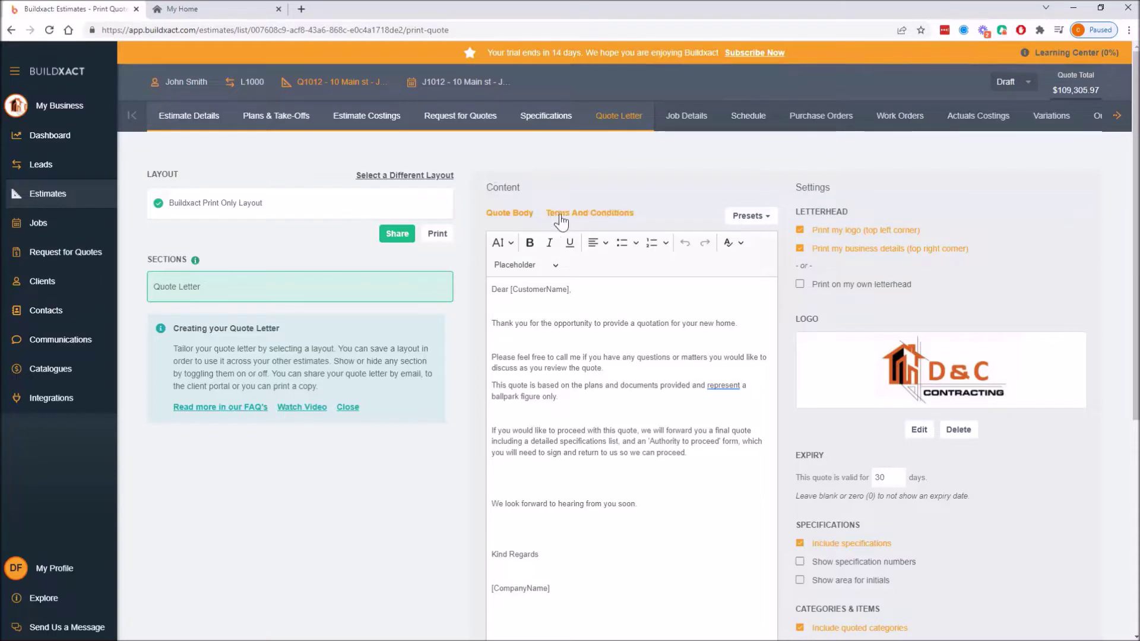
{"action": "left_click", "coordinate": [520, 220]}
Point out the letter body and [CustomerName] placeholder, then list the insertable placeholders
{"action": "left_click_drag", "start_coordinate": [506, 289], "coordinate": [650, 555]}
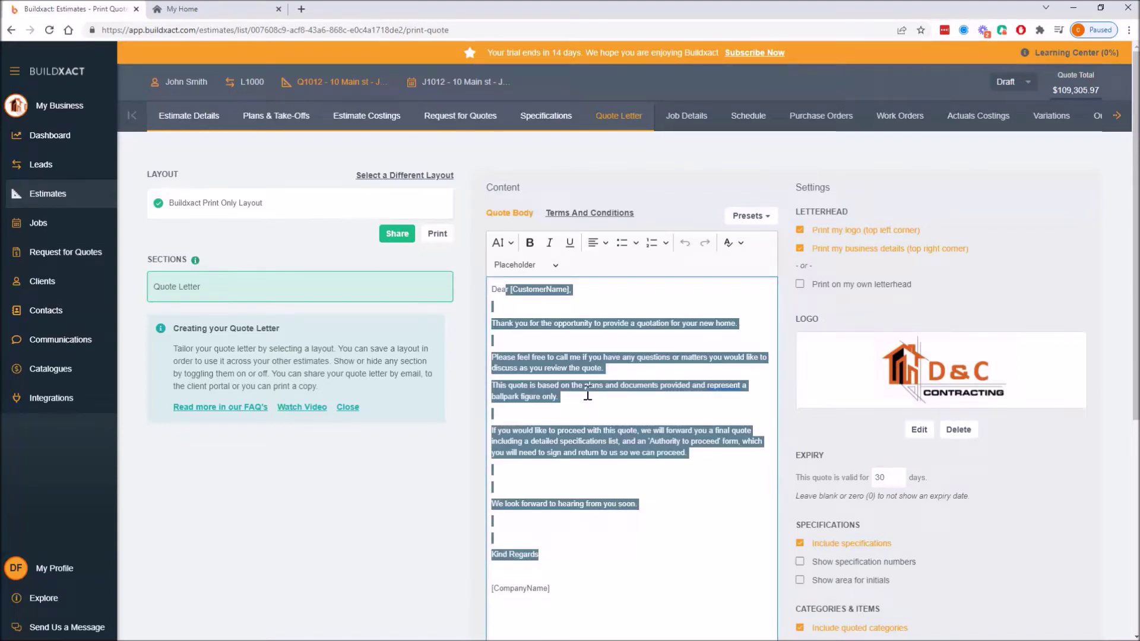
{"action": "left_click", "coordinate": [512, 295]}
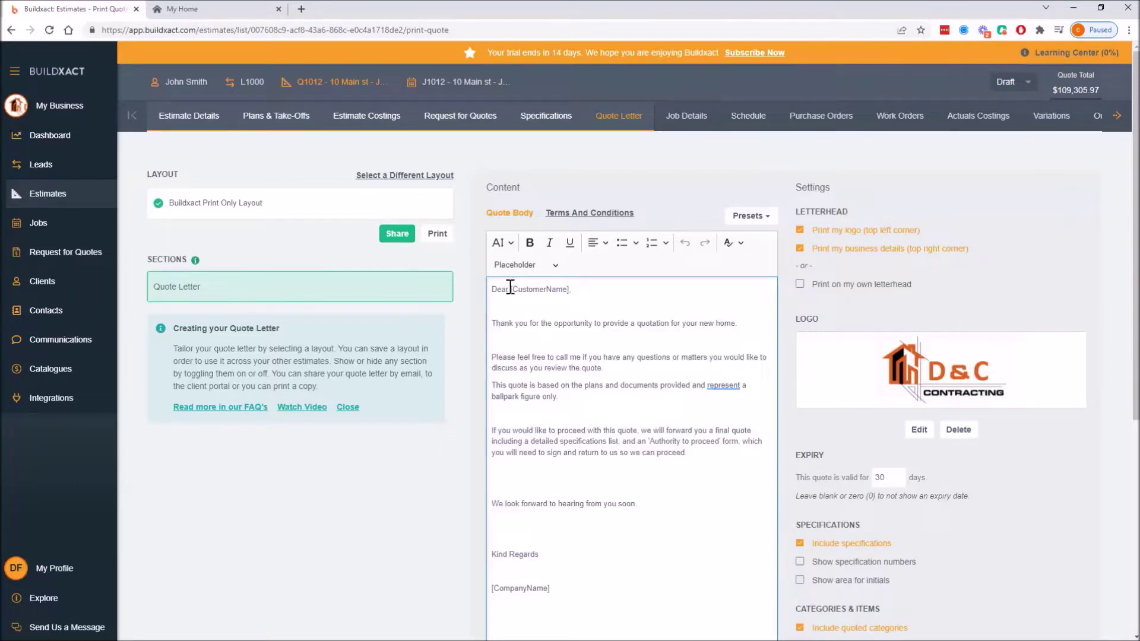
{"action": "left_click_drag", "start_coordinate": [507, 356], "coordinate": [631, 504]}
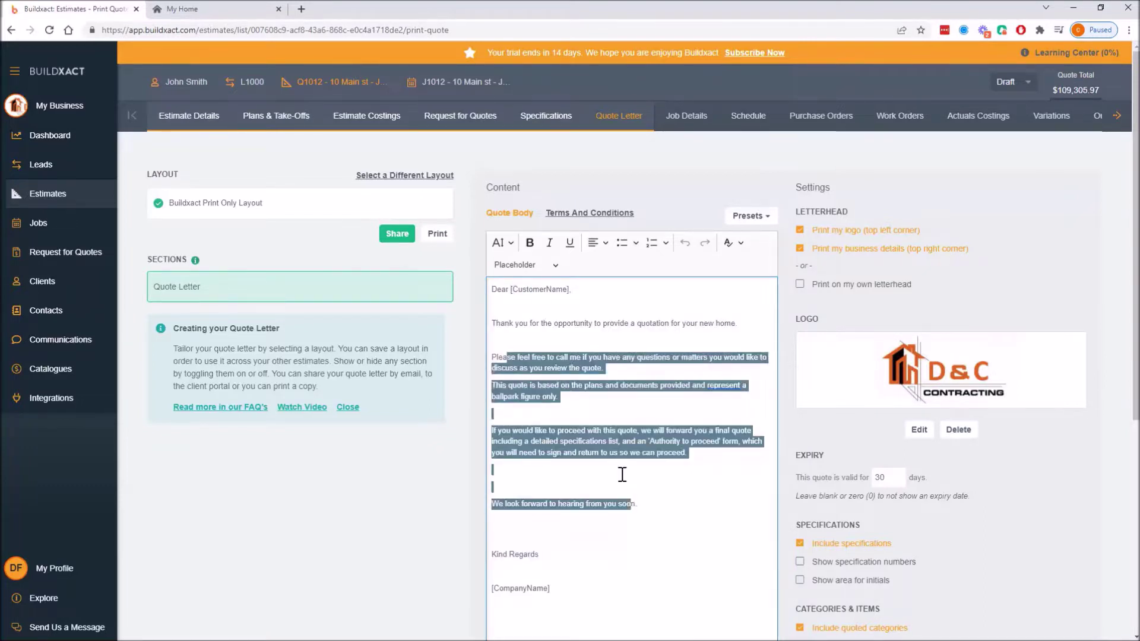
{"action": "left_click", "coordinate": [530, 296]}
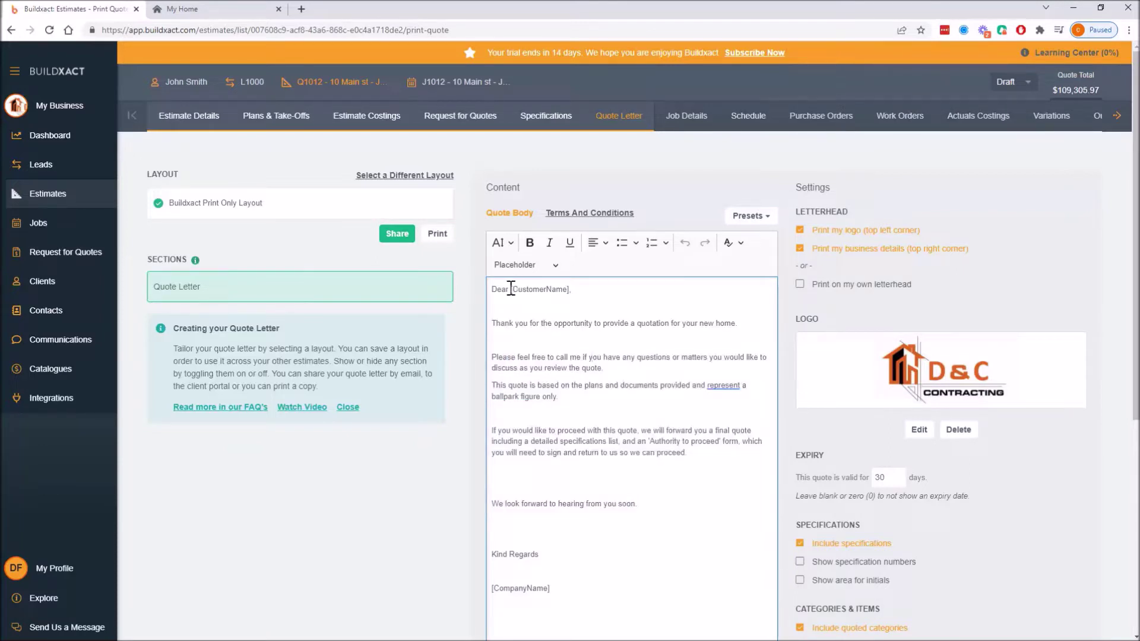
{"action": "left_click_drag", "start_coordinate": [510, 289], "coordinate": [578, 283]}
{"action": "left_click", "coordinate": [540, 307]}
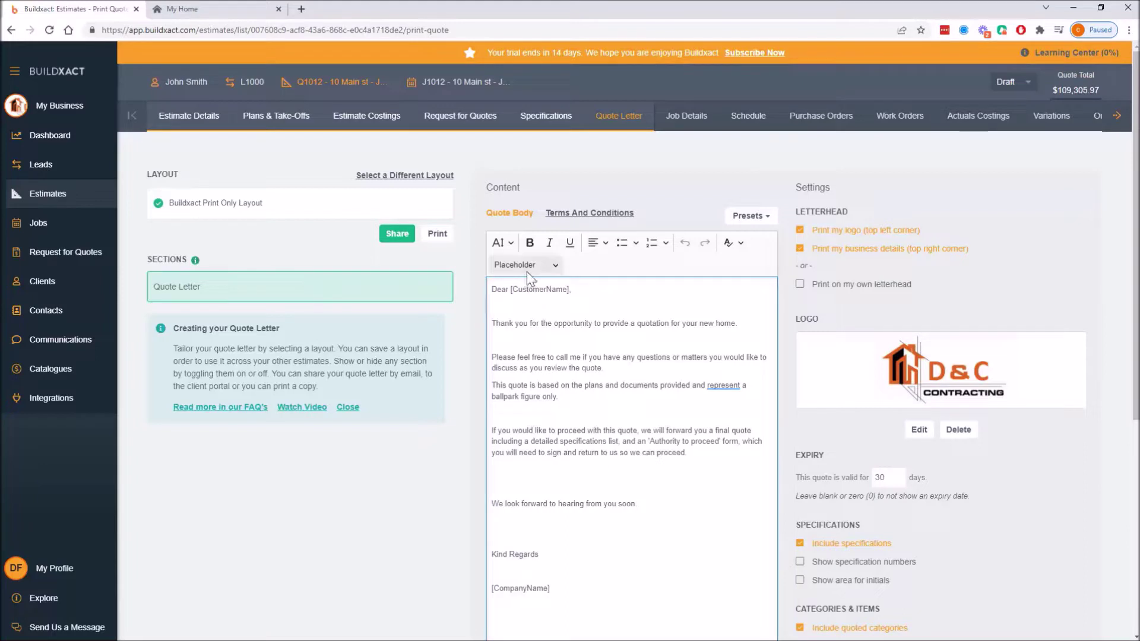
{"action": "left_click", "coordinate": [527, 269]}
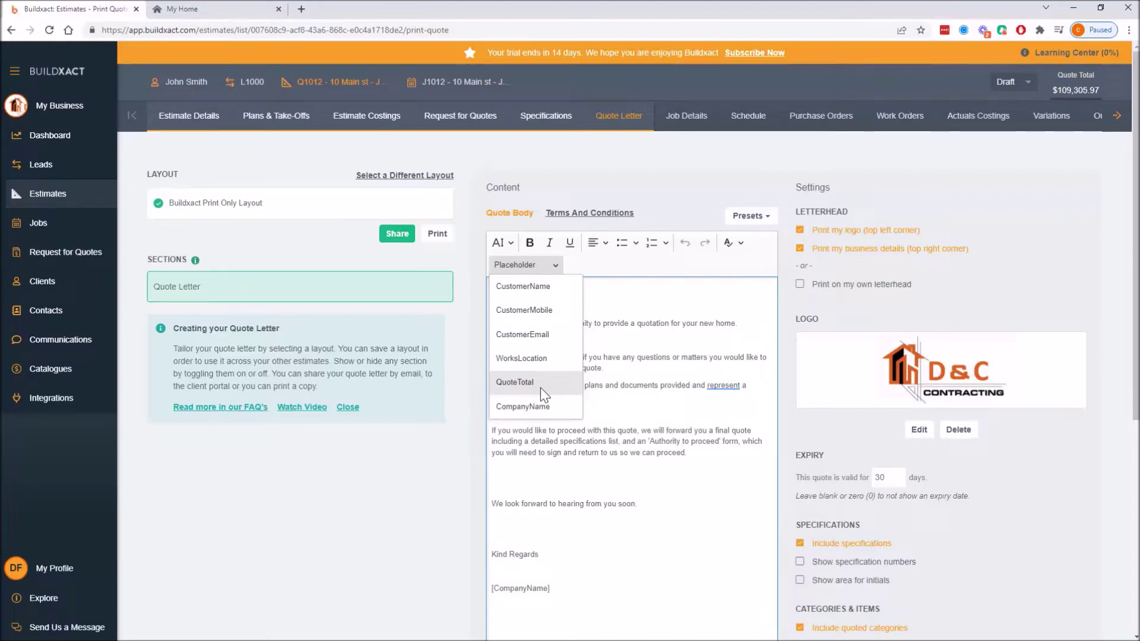
Dismiss the placeholder list without inserting anything and reveal the 'Save as preset' option
{"action": "left_click", "coordinate": [692, 358]}
{"action": "left_click", "coordinate": [755, 216]}
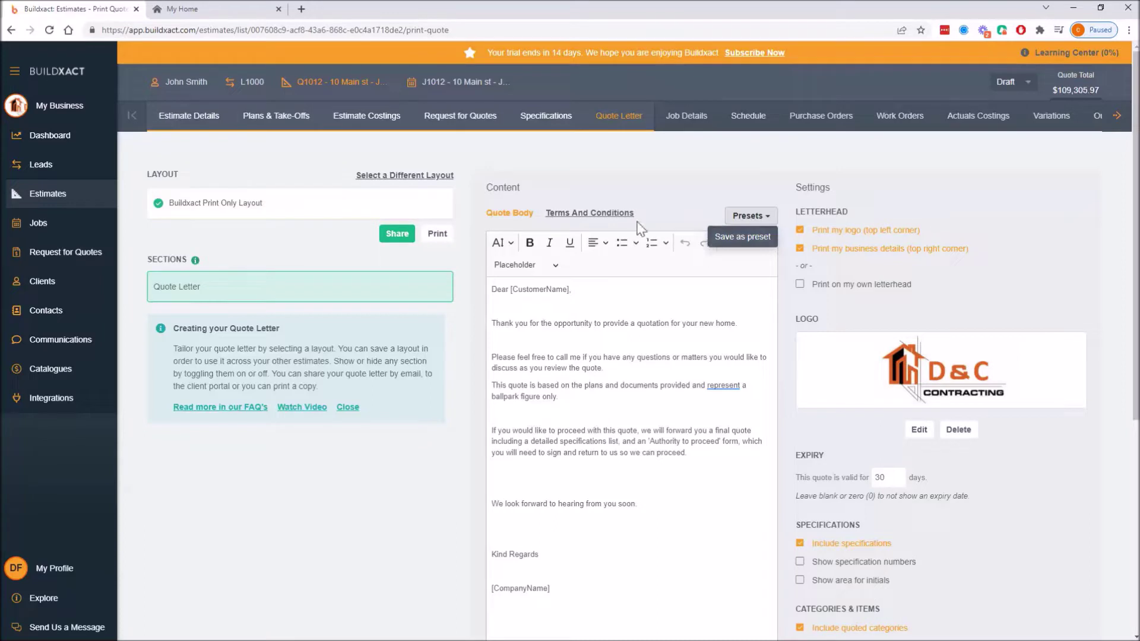
Show the Terms And Conditions text and turn off printing business details on the letterhead
{"action": "left_click", "coordinate": [556, 215]}
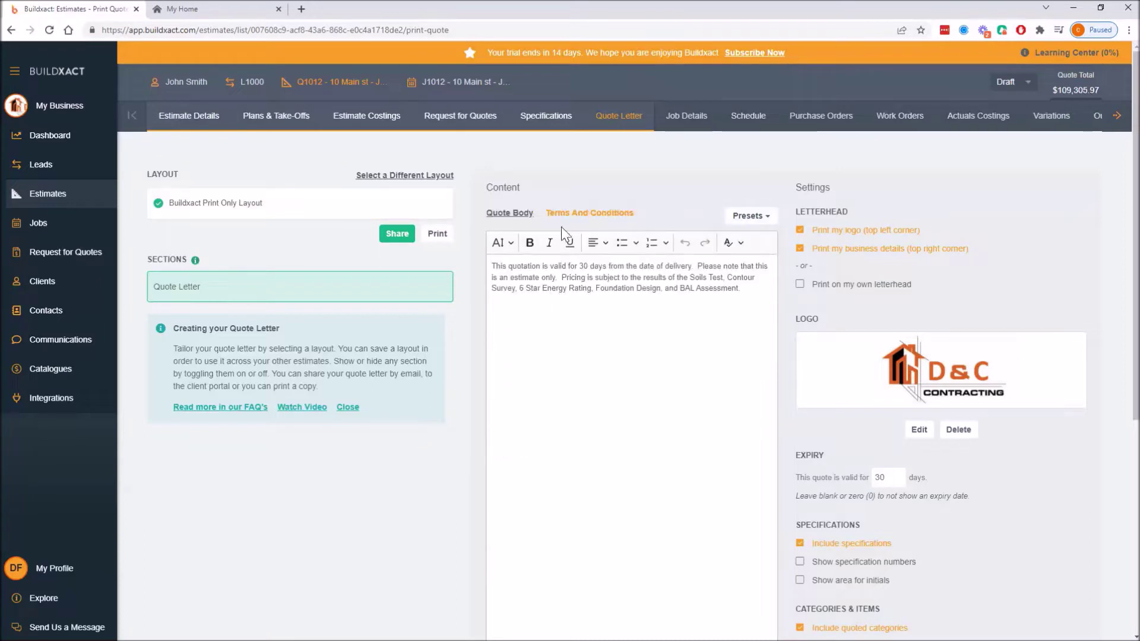
{"action": "left_click_drag", "start_coordinate": [516, 266], "coordinate": [707, 318]}
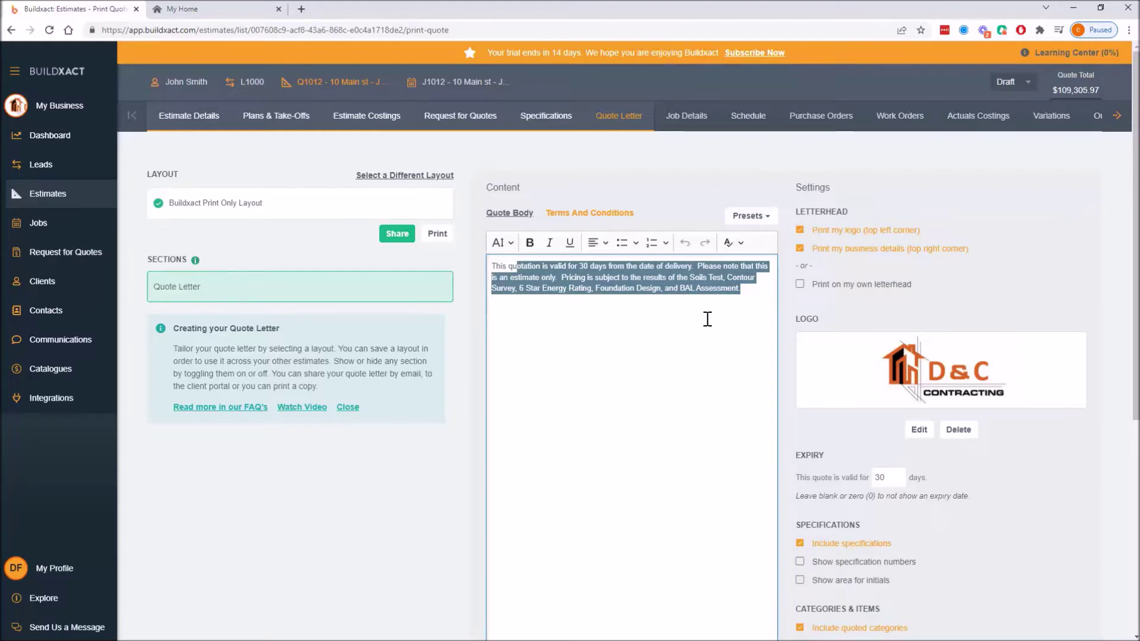
{"action": "left_click", "coordinate": [950, 249]}
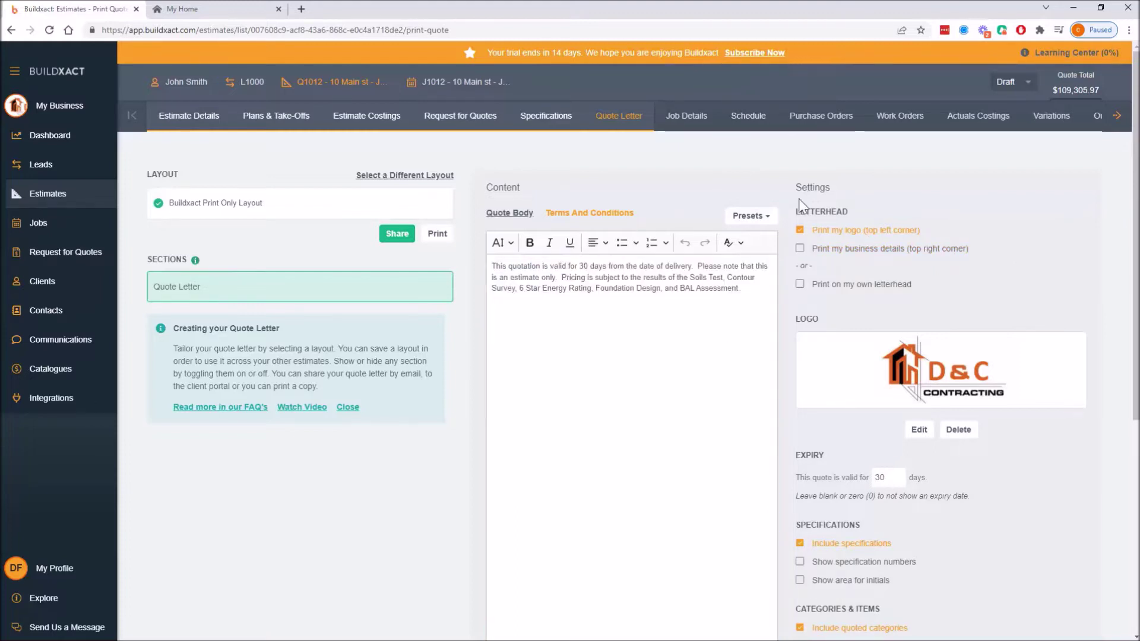
{"action": "left_click_drag", "start_coordinate": [799, 202], "coordinate": [982, 293]}
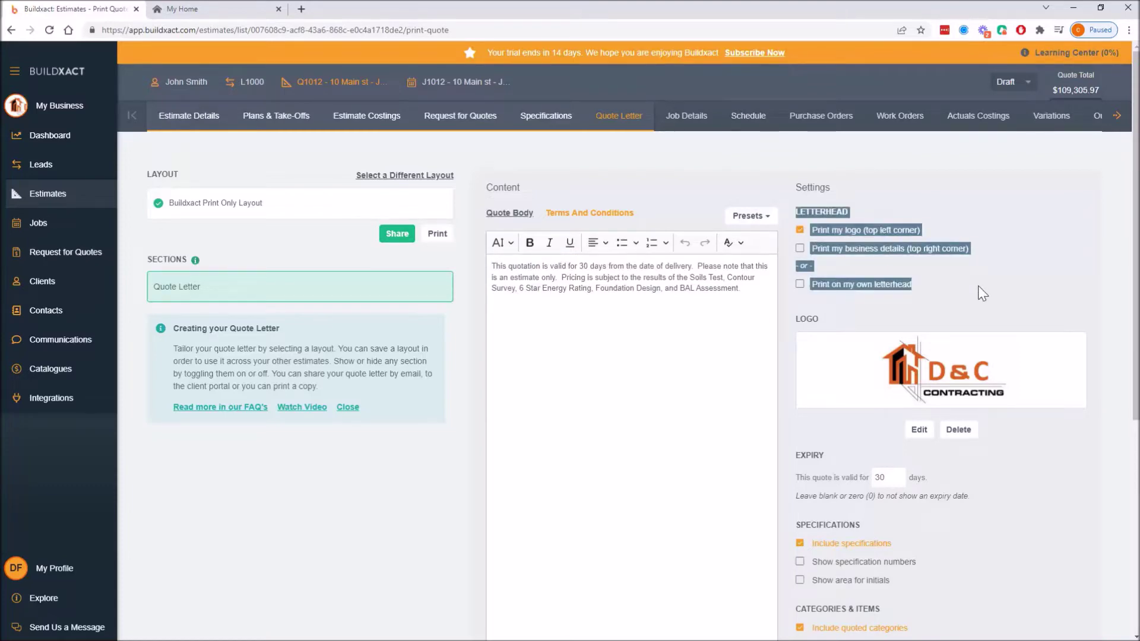
{"action": "left_click", "coordinate": [861, 257]}
Toggle 'Print my business details (top right corner)' on and off, ending with it on
{"action": "scroll", "coordinate": [865, 255], "scroll_direction": "down", "scroll_amount": 4}
{"action": "scroll", "coordinate": [870, 264], "scroll_direction": "up", "scroll_amount": 4}
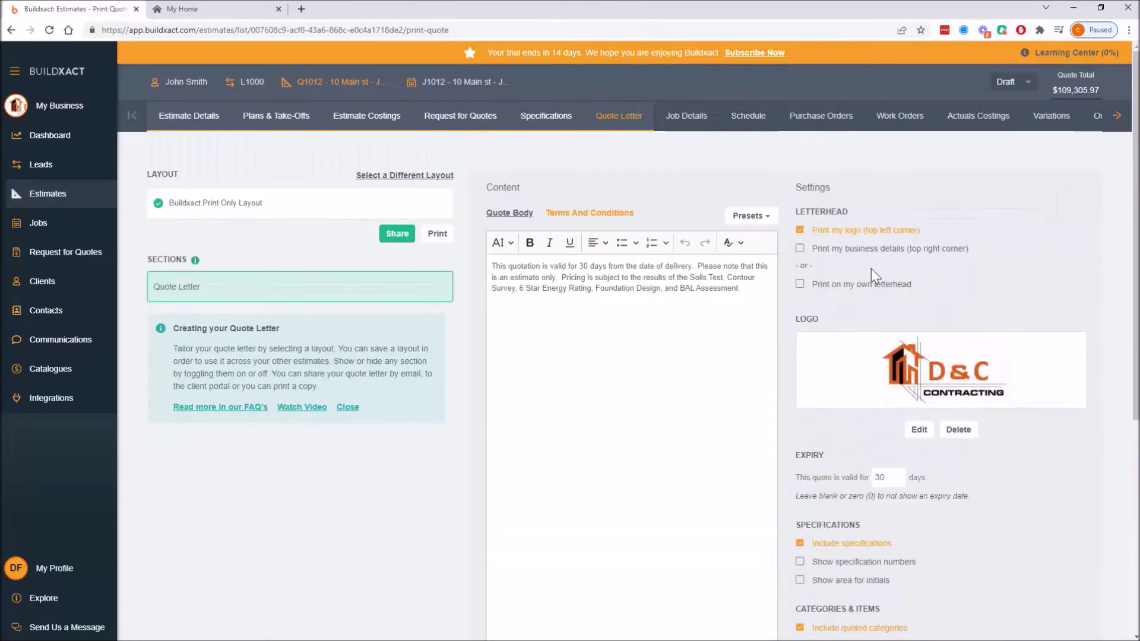
{"action": "left_click", "coordinate": [800, 249]}
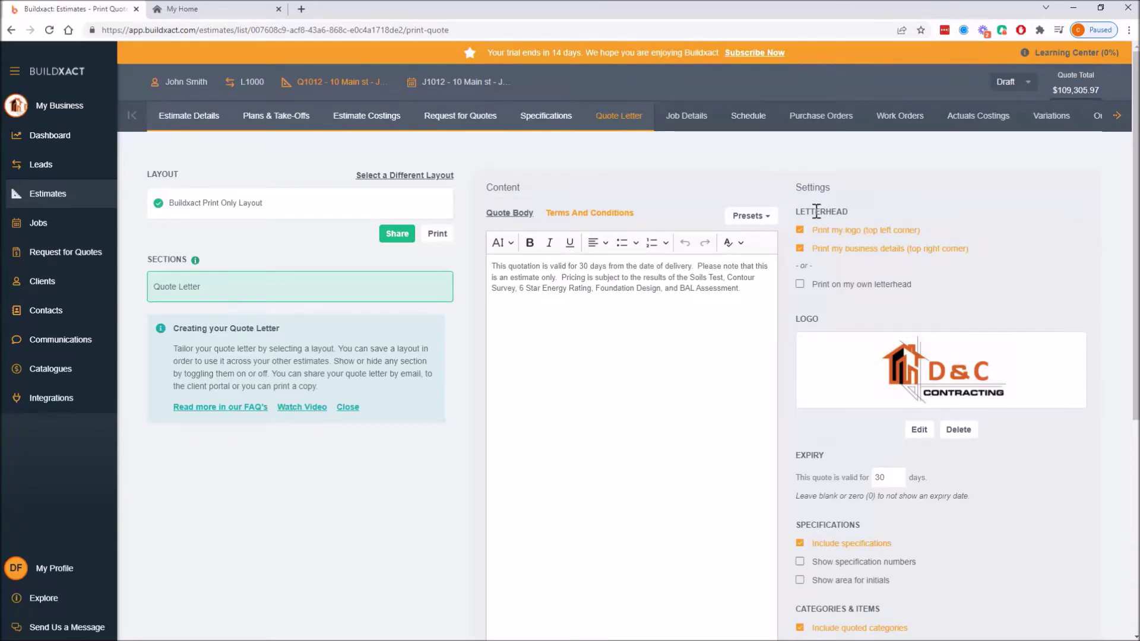
{"action": "left_click_drag", "start_coordinate": [801, 212], "coordinate": [1028, 272]}
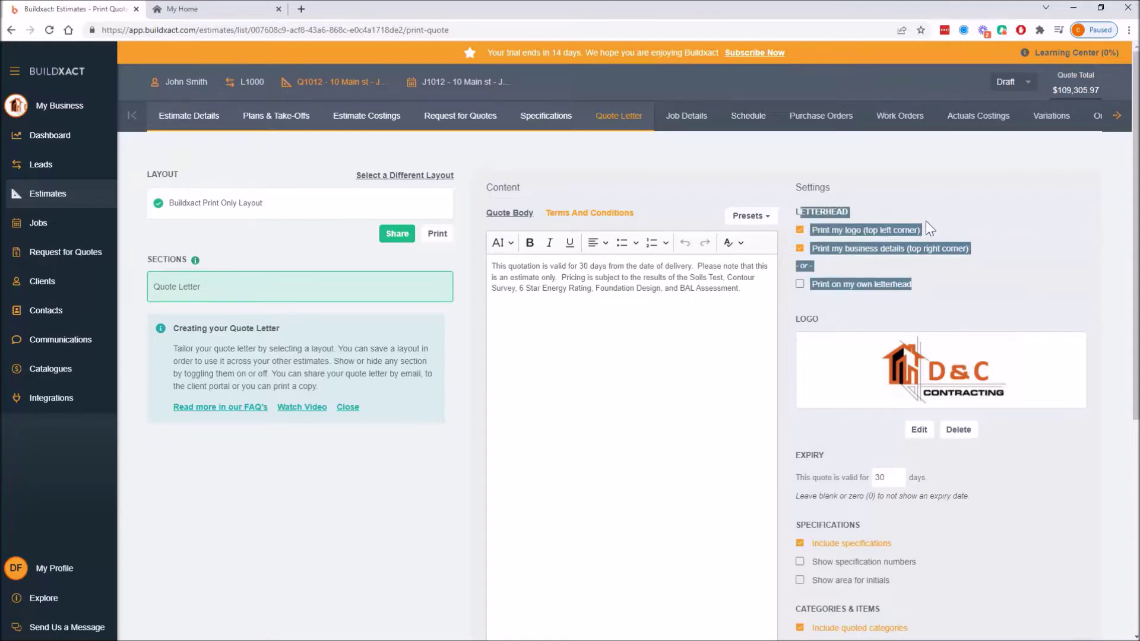
{"action": "left_click", "coordinate": [1020, 251]}
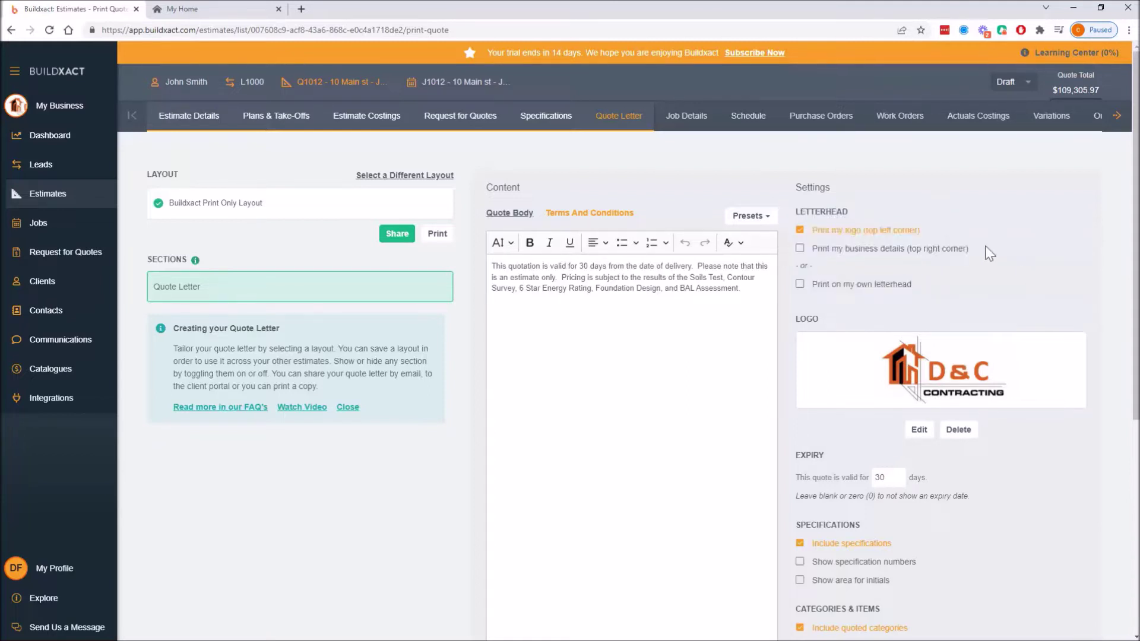
{"action": "left_click_drag", "start_coordinate": [988, 252], "coordinate": [789, 230]}
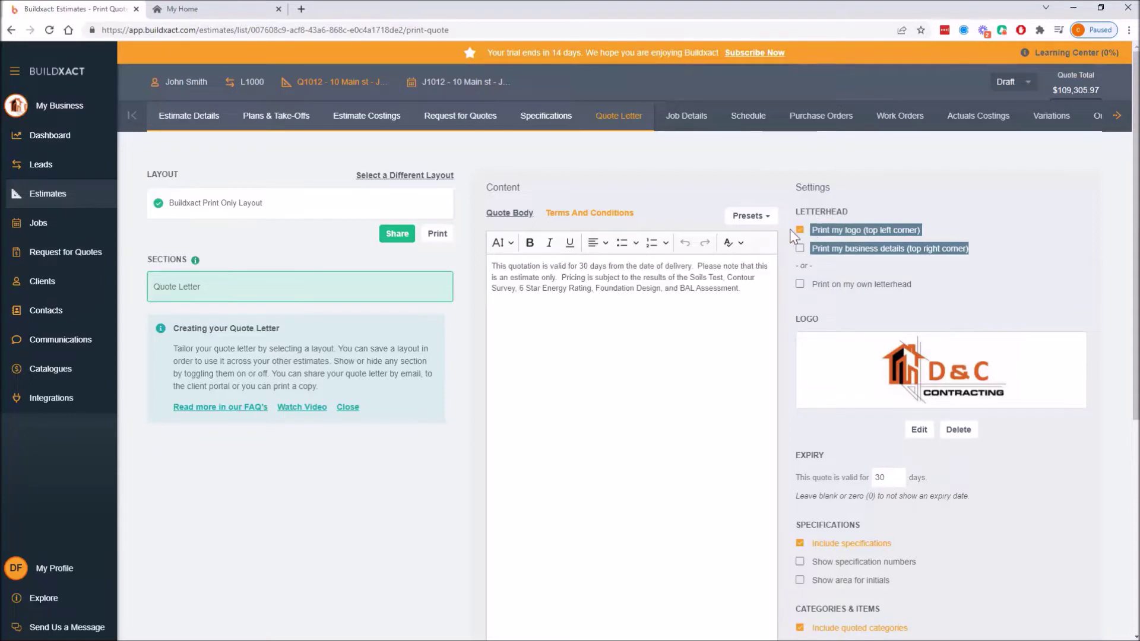
{"action": "left_click", "coordinate": [896, 253]}
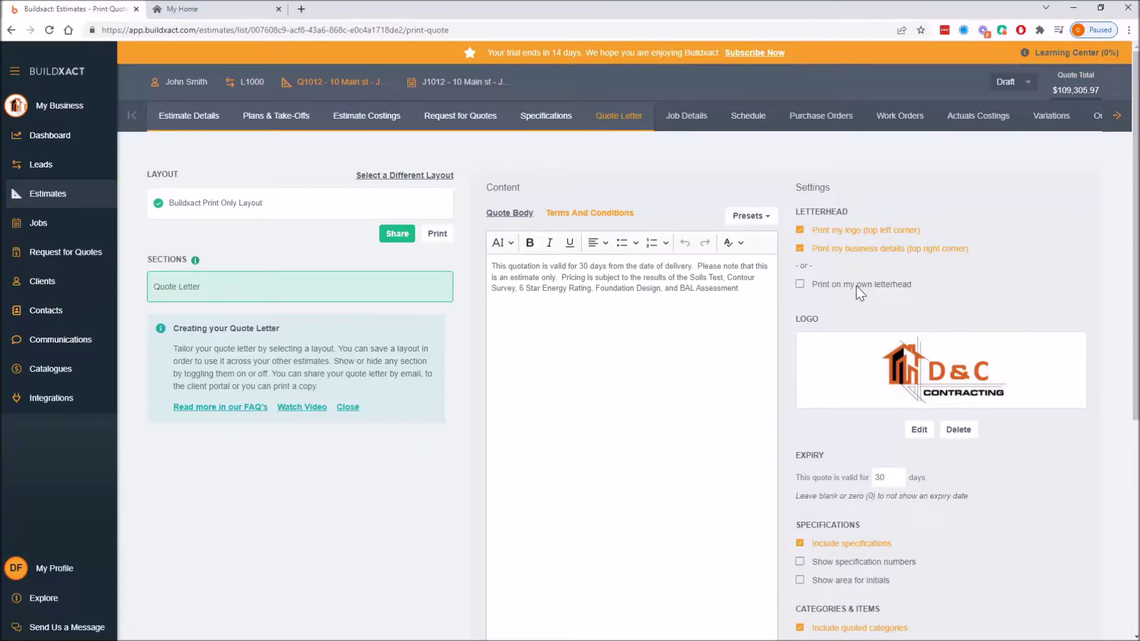
{"action": "scroll", "coordinate": [947, 284], "scroll_direction": "down", "scroll_amount": 4}
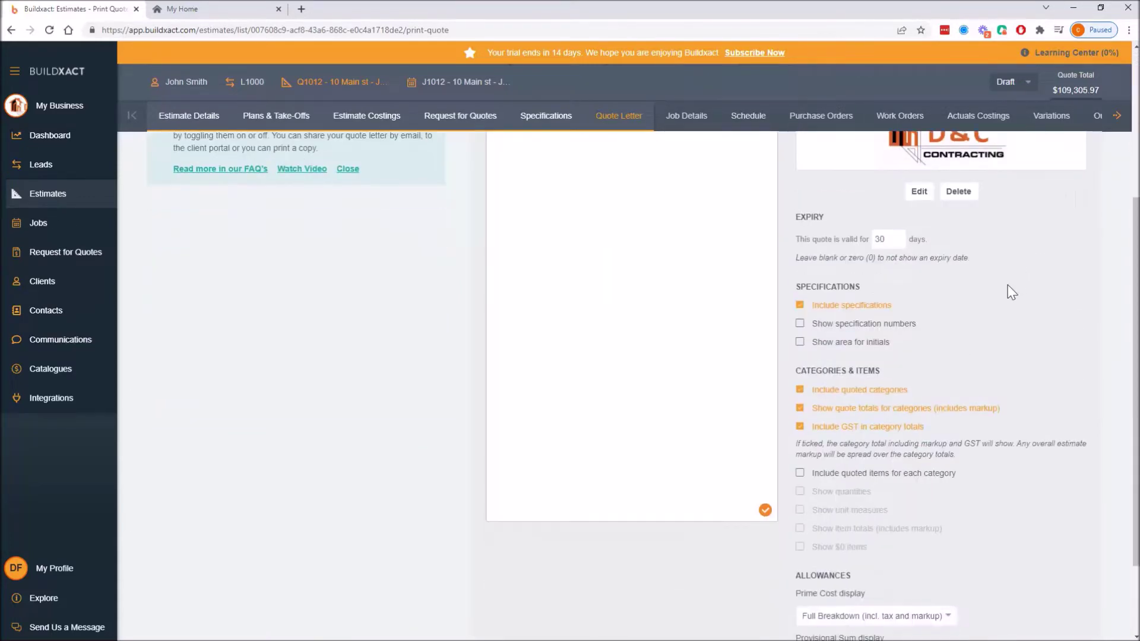
{"action": "scroll", "coordinate": [997, 273], "scroll_direction": "up", "scroll_amount": 2}
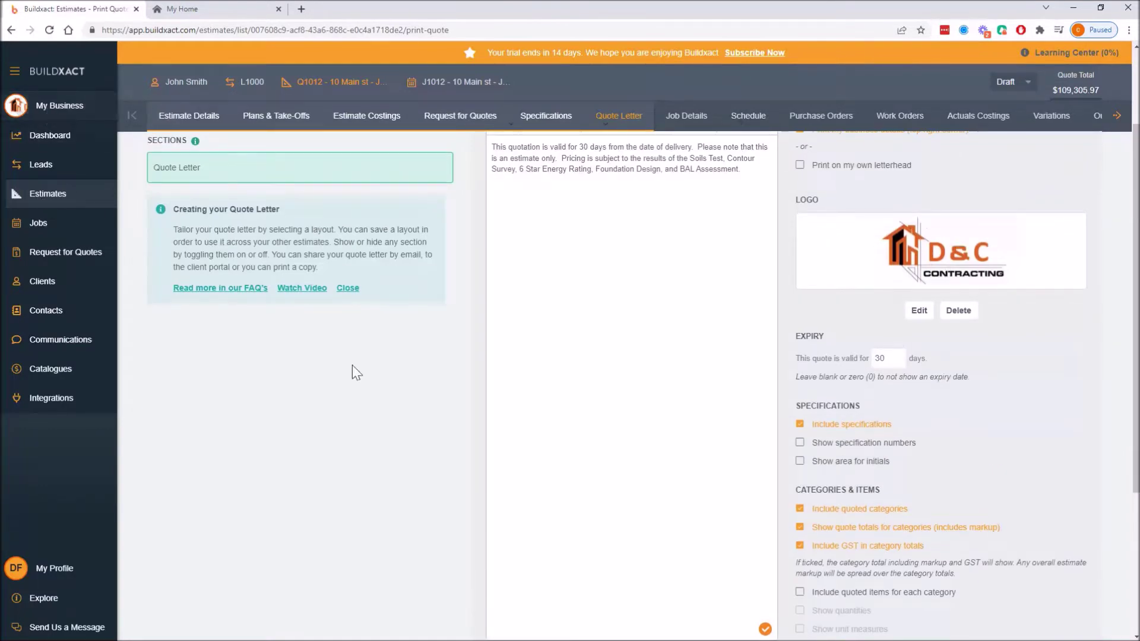
{"action": "left_click_drag", "start_coordinate": [786, 339], "coordinate": [978, 386]}
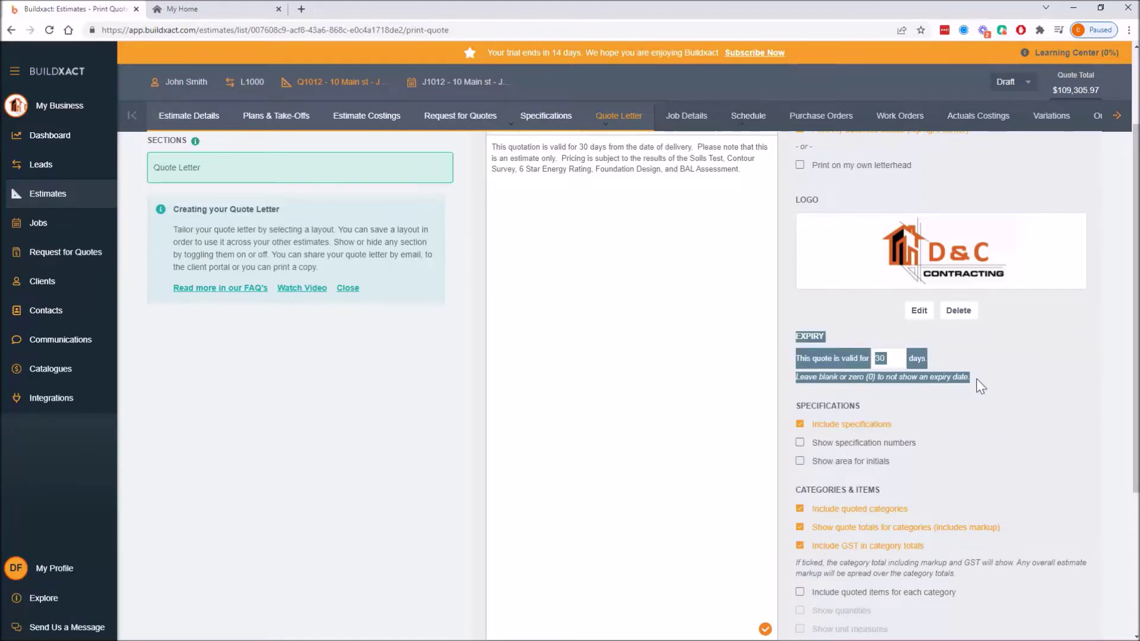
{"action": "left_click", "coordinate": [1012, 362]}
{"action": "scroll", "coordinate": [920, 412], "scroll_direction": "down", "scroll_amount": 2}
{"action": "left_click", "coordinate": [870, 239]}
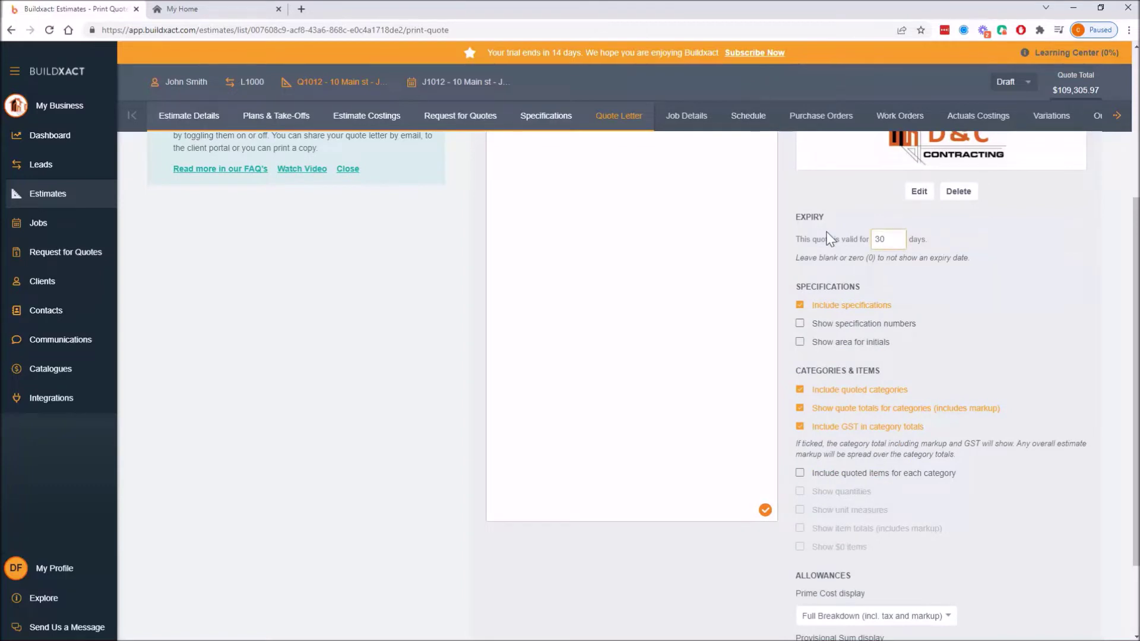
{"action": "left_click_drag", "start_coordinate": [904, 237], "coordinate": [875, 240]}
{"action": "scroll", "coordinate": [1002, 283], "scroll_direction": "down", "scroll_amount": 2}
{"action": "left_click_drag", "start_coordinate": [796, 179], "coordinate": [890, 241]}
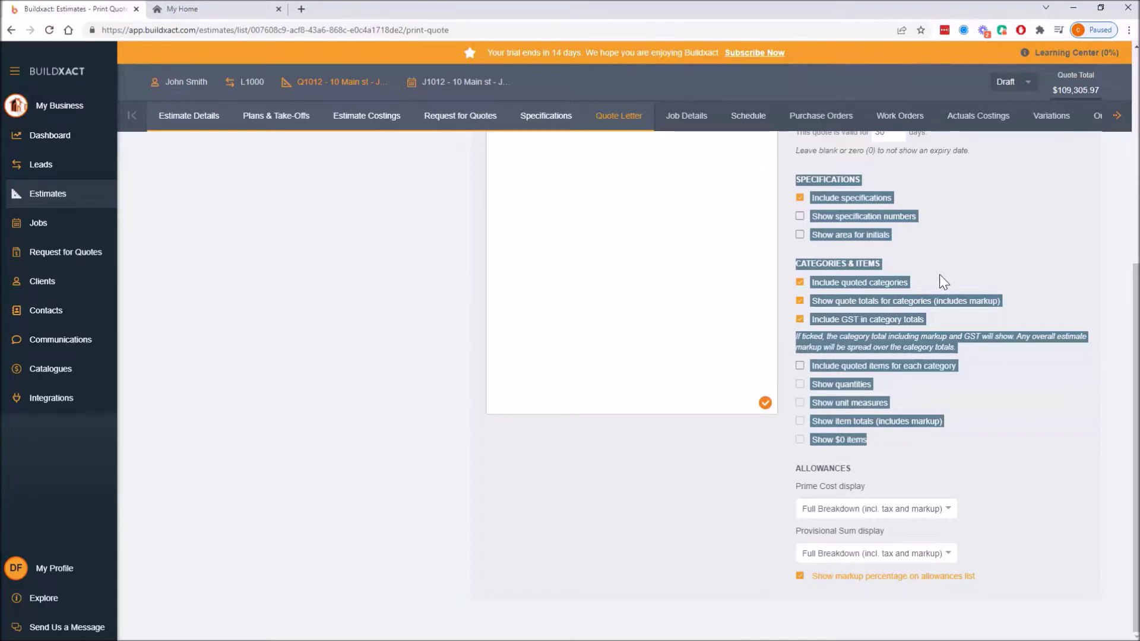
Point out the specifications and categories options, trying the initials area on and off
{"action": "left_click", "coordinate": [962, 385]}
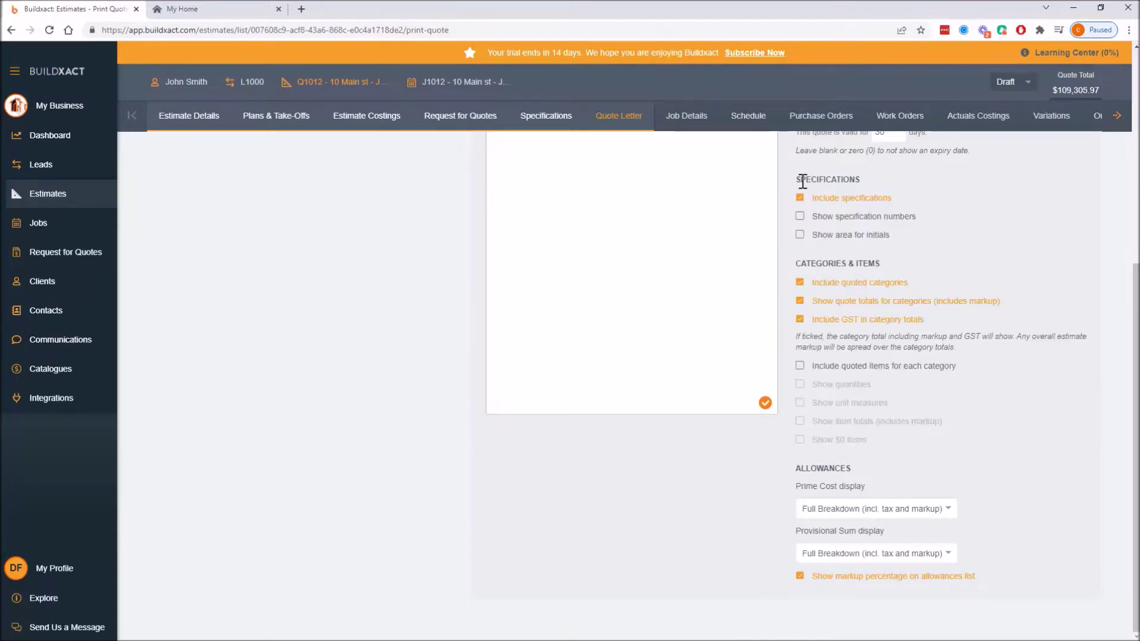
{"action": "left_click_drag", "start_coordinate": [796, 179], "coordinate": [893, 234]}
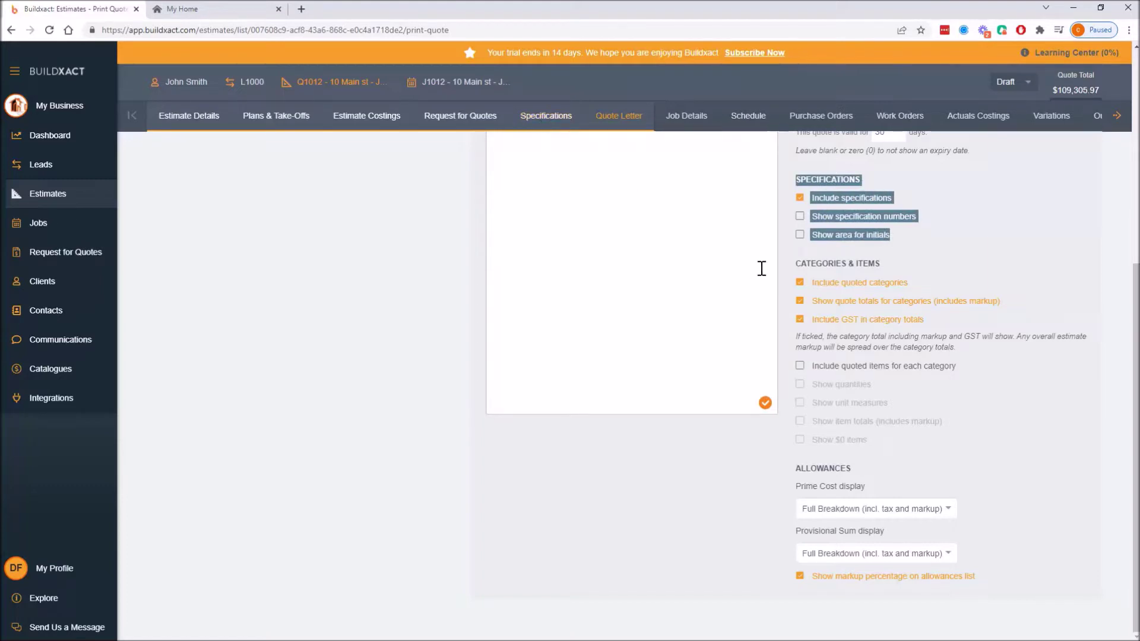
{"action": "left_click_drag", "start_coordinate": [802, 264], "coordinate": [880, 264]}
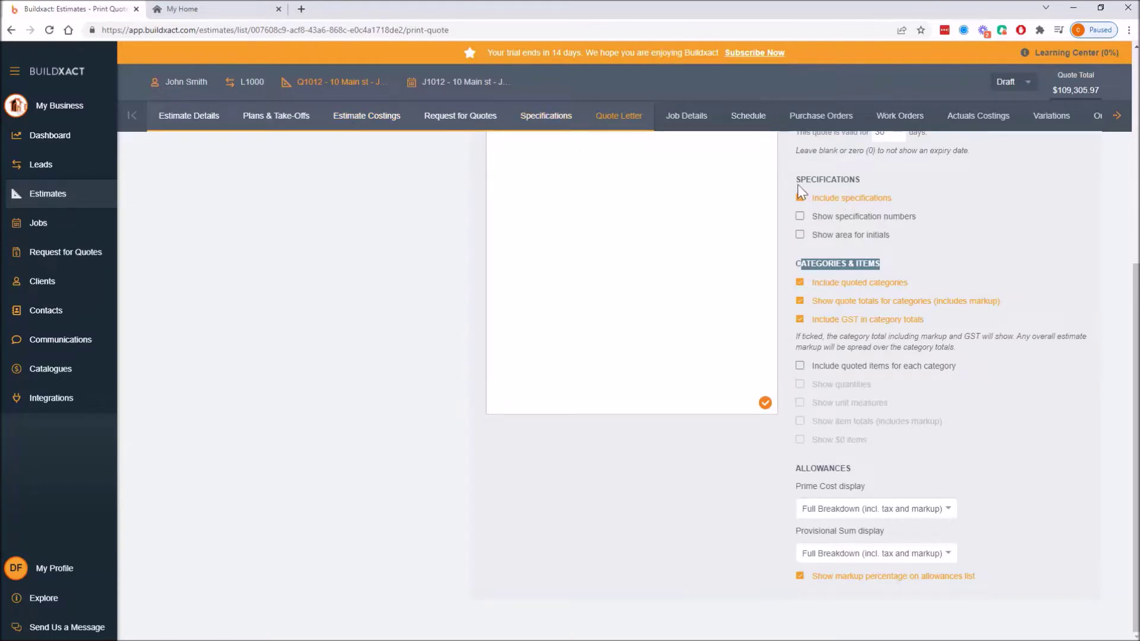
{"action": "left_click_drag", "start_coordinate": [799, 188], "coordinate": [900, 226]}
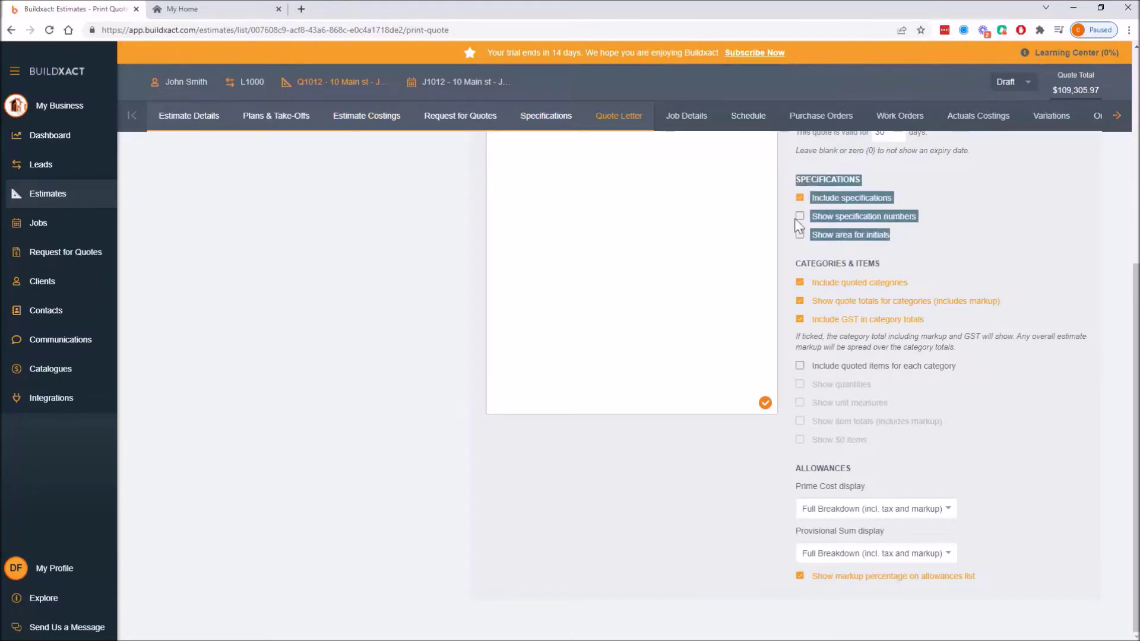
{"action": "left_click_drag", "start_coordinate": [792, 262], "coordinate": [952, 373]}
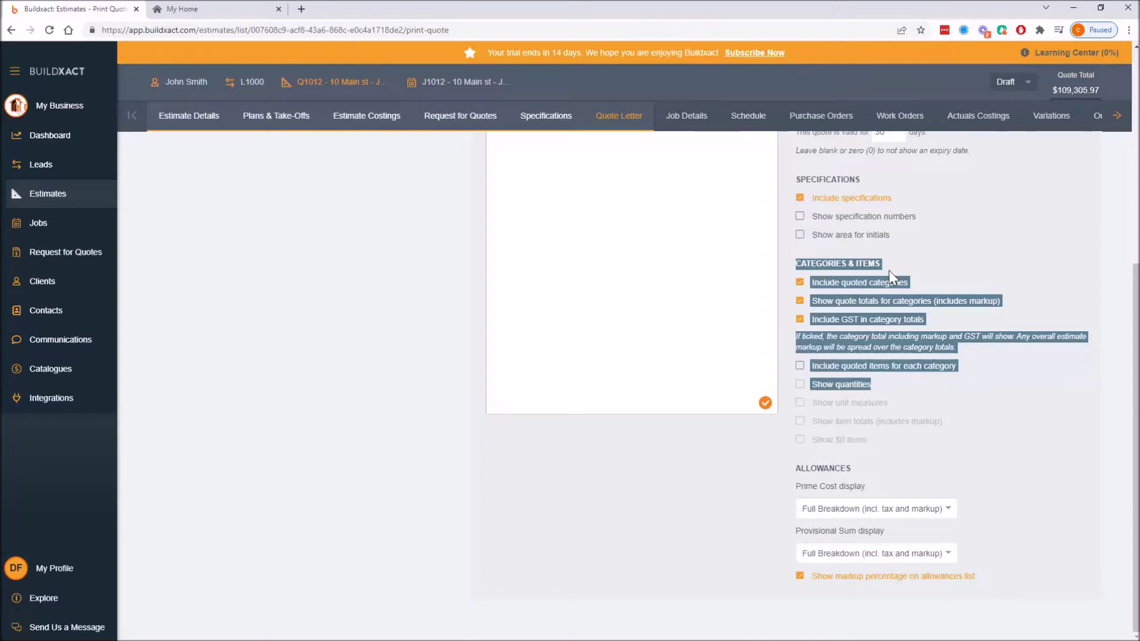
{"action": "left_click", "coordinate": [941, 237]}
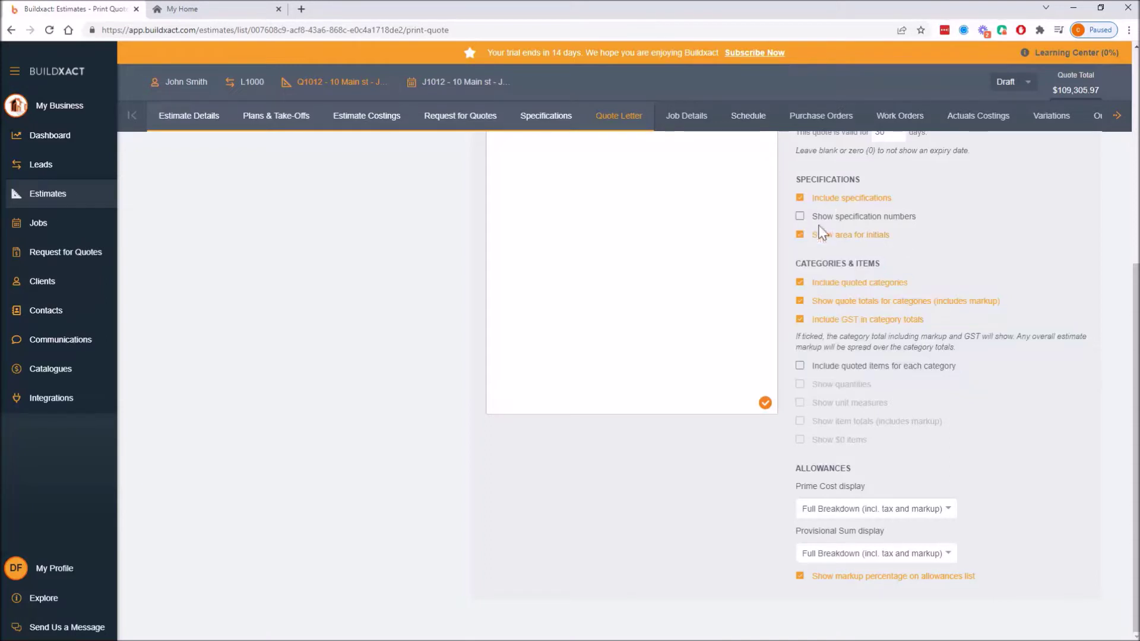
{"action": "left_click_drag", "start_coordinate": [793, 181], "coordinate": [875, 236]}
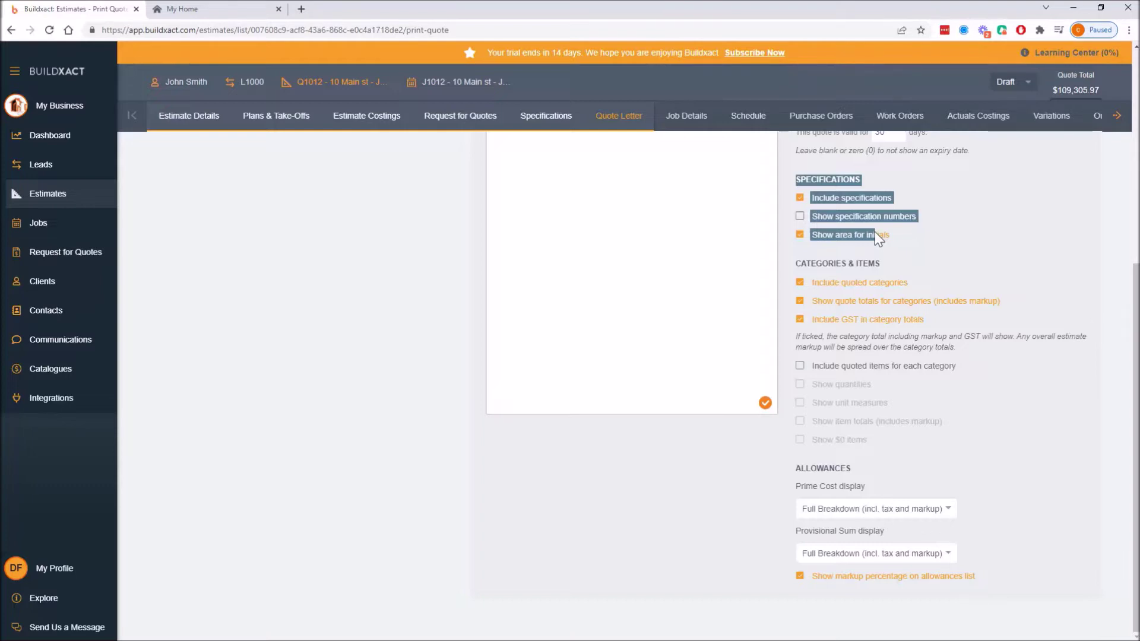
{"action": "left_click_drag", "start_coordinate": [806, 263], "coordinate": [877, 422]}
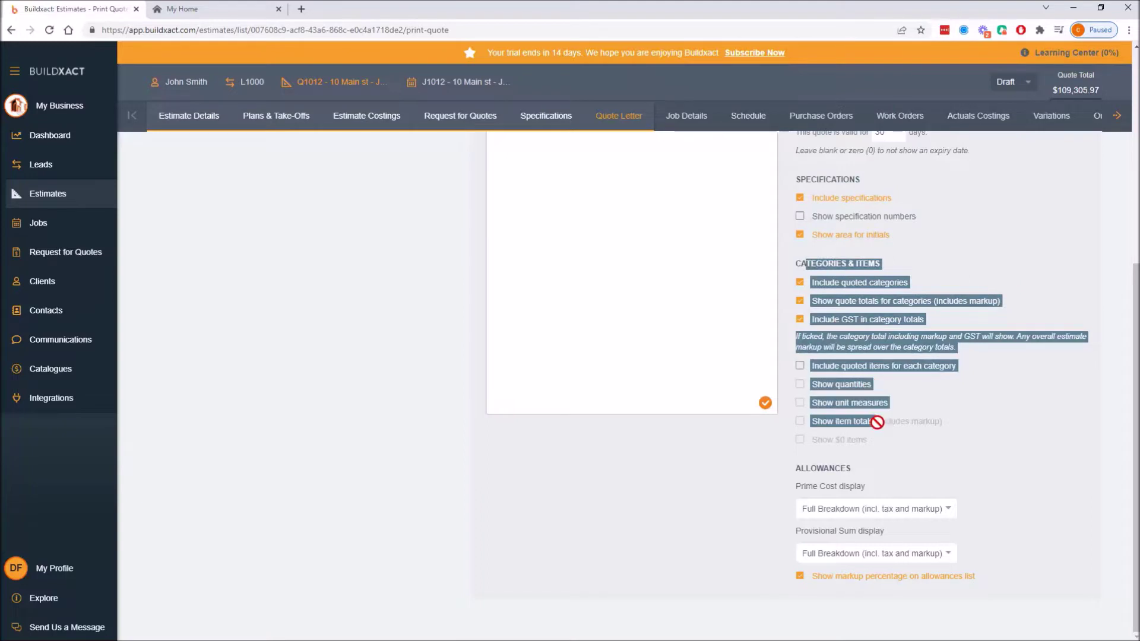
{"action": "left_click", "coordinate": [1017, 240]}
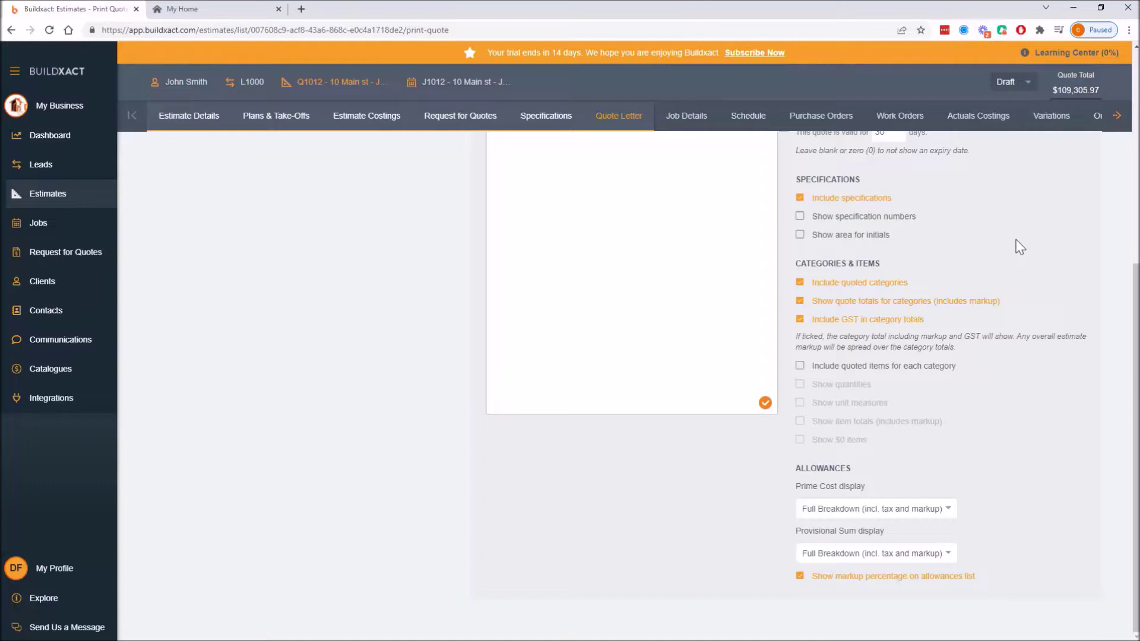
Turn on Show specification numbers and Show area for initials
{"action": "left_click", "coordinate": [799, 216]}
{"action": "left_click", "coordinate": [800, 234]}
{"action": "left_click_drag", "start_coordinate": [806, 196], "coordinate": [854, 322]}
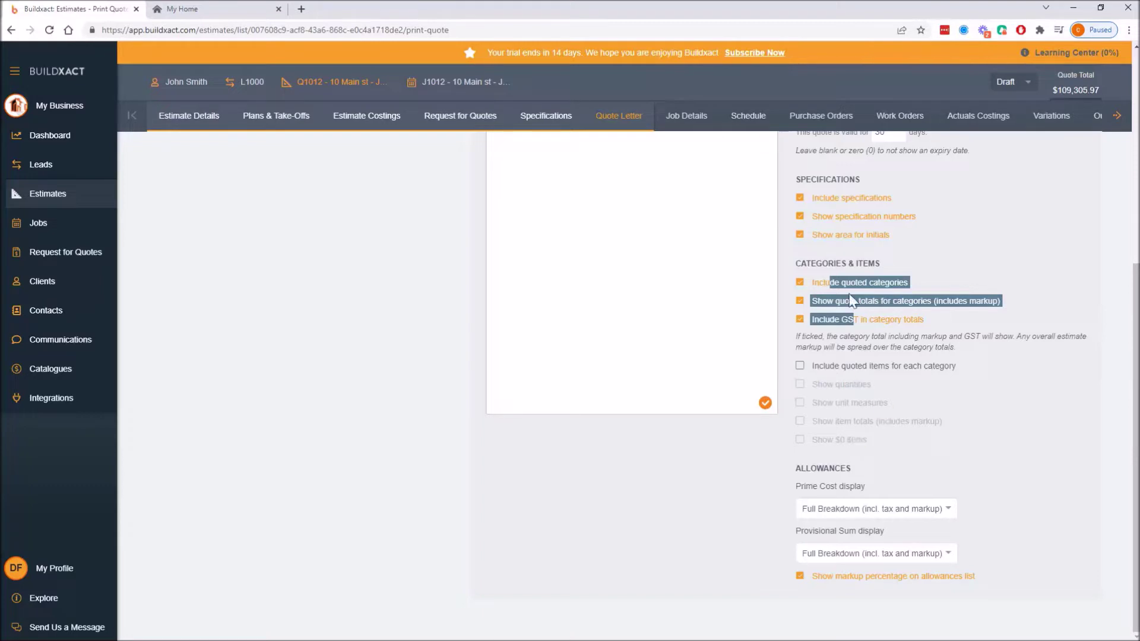
{"action": "left_click", "coordinate": [987, 422]}
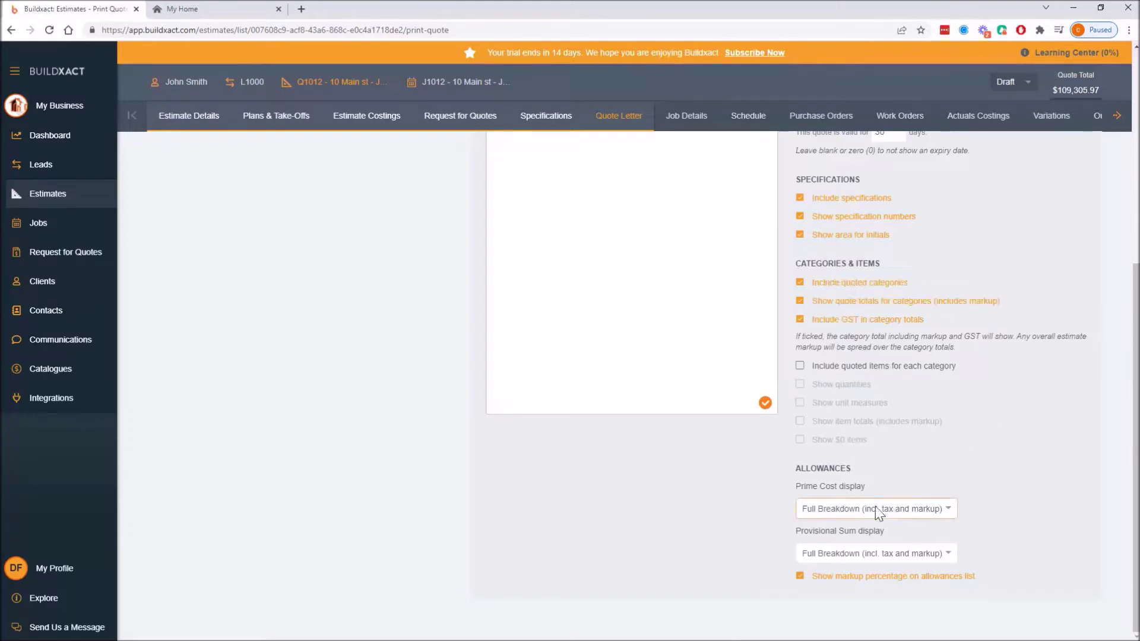
Display Prime Cost and Provisional Sum as Total (incl. tax) and hide the markup percentage
{"action": "left_click", "coordinate": [833, 513]}
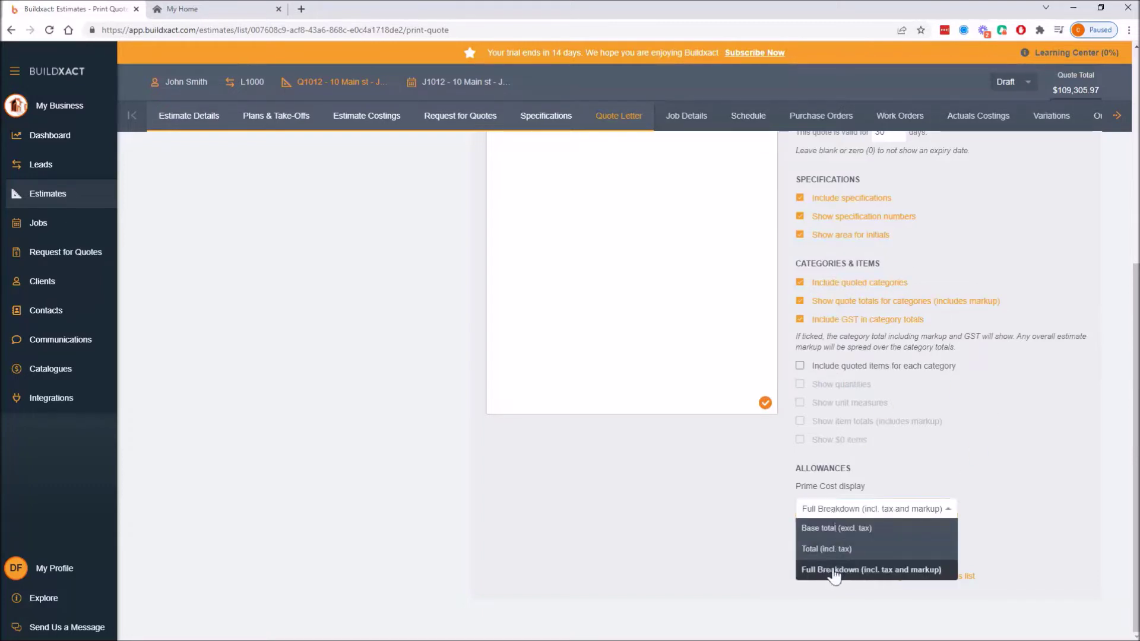
{"action": "left_click", "coordinate": [831, 549]}
{"action": "left_click", "coordinate": [834, 554]}
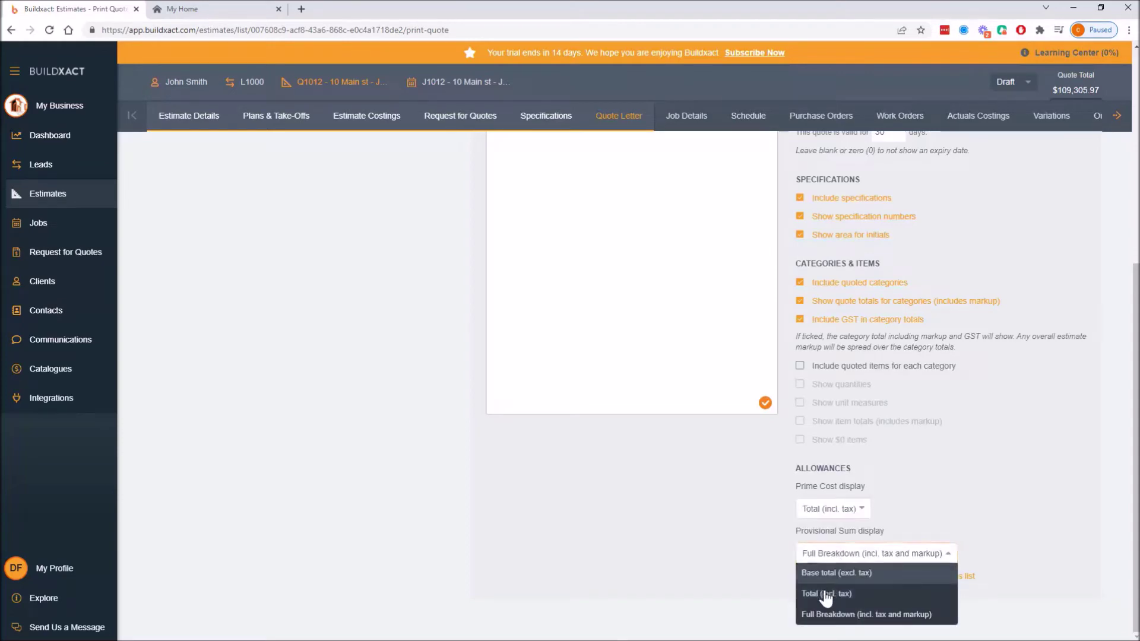
{"action": "left_click", "coordinate": [834, 594]}
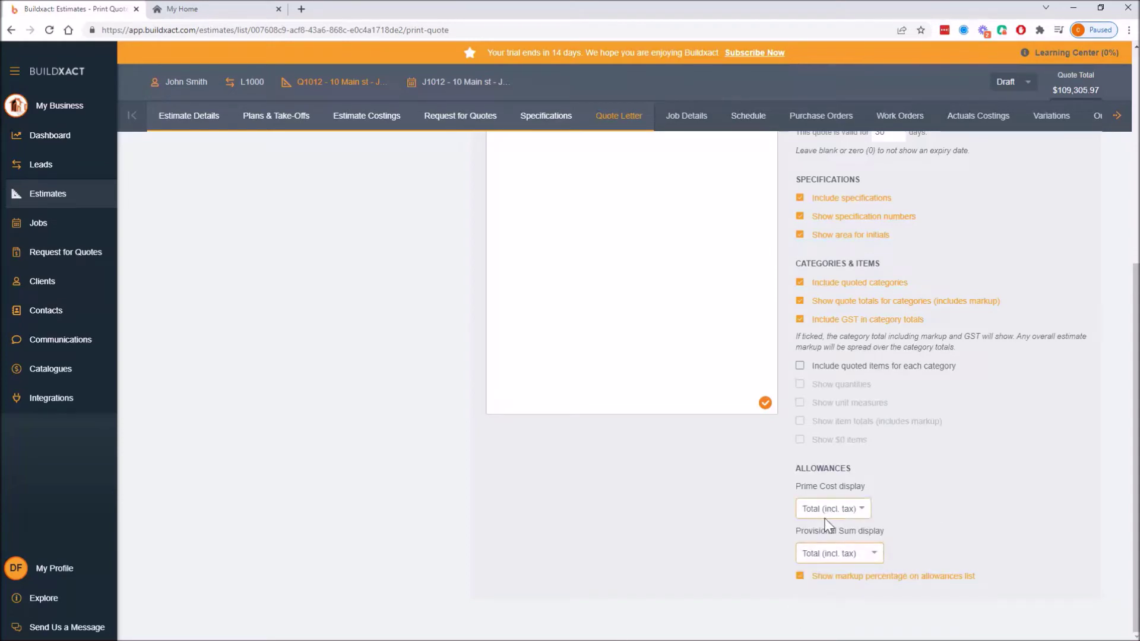
{"action": "left_click", "coordinate": [830, 555]}
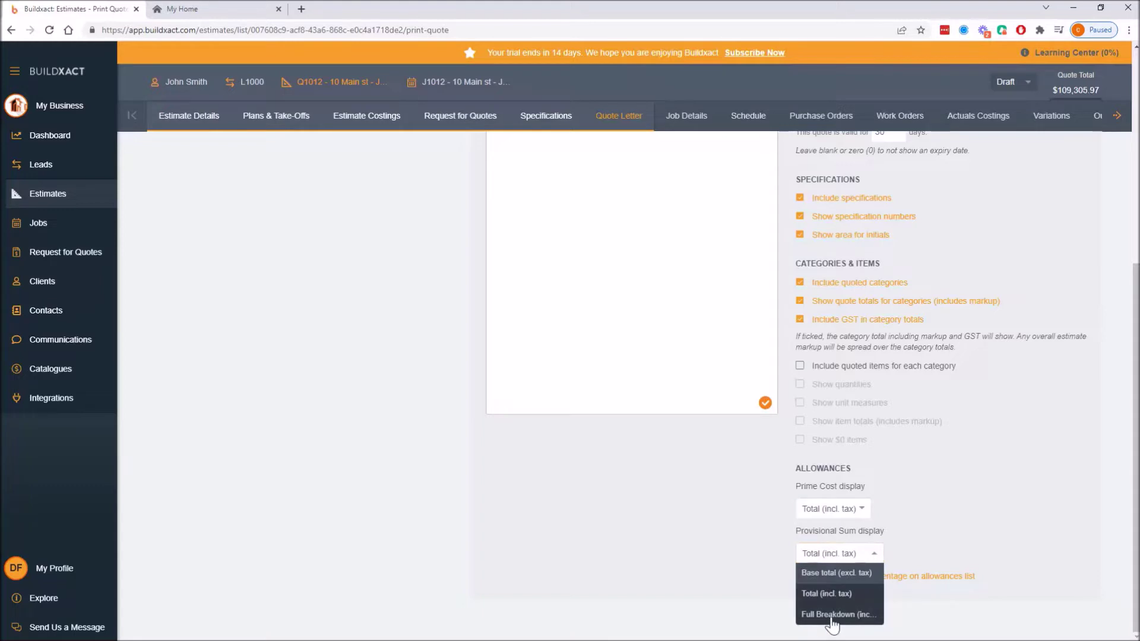
{"action": "left_click", "coordinate": [931, 526]}
{"action": "left_click", "coordinate": [885, 578]}
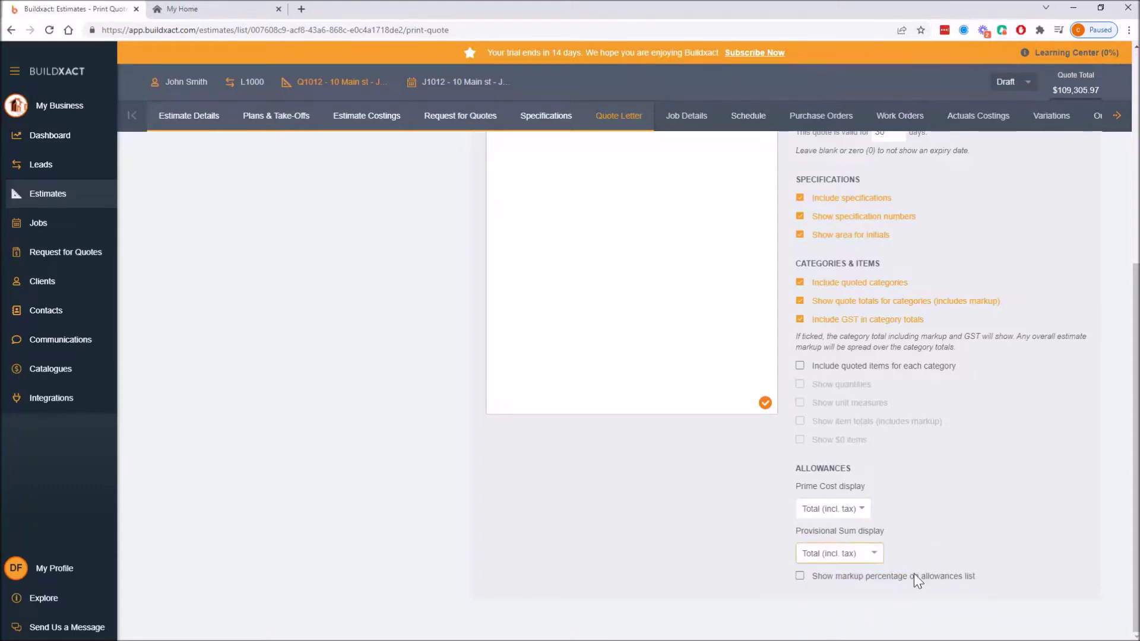
{"action": "scroll", "coordinate": [412, 435], "scroll_direction": "up", "scroll_amount": 6}
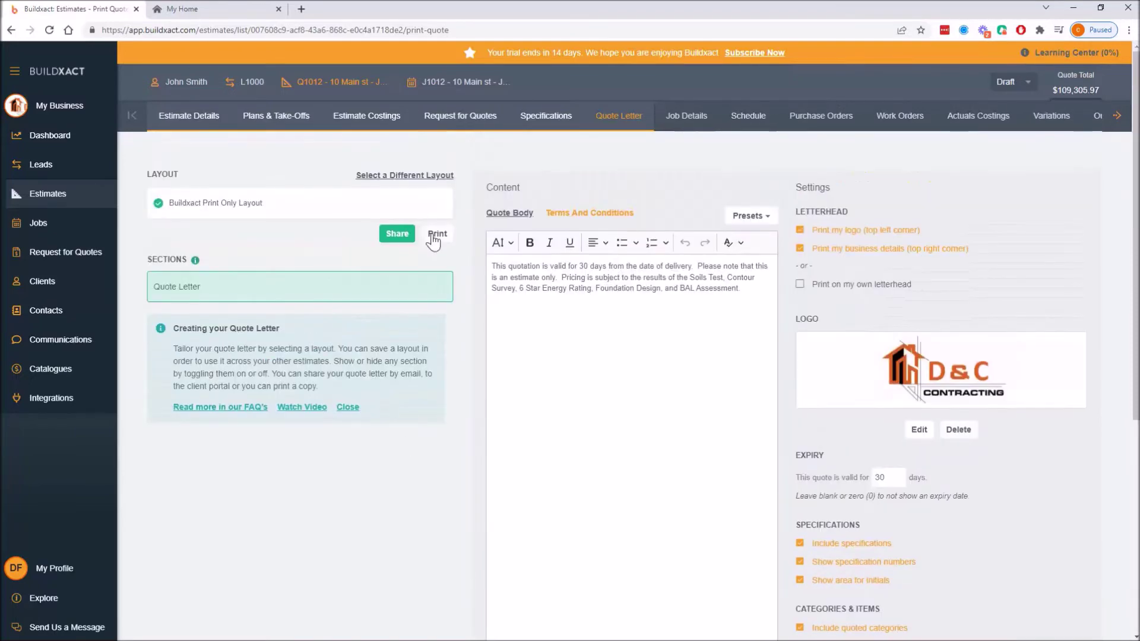
Generate the quote in PDF format and view it in a new tab
{"action": "left_click", "coordinate": [434, 237]}
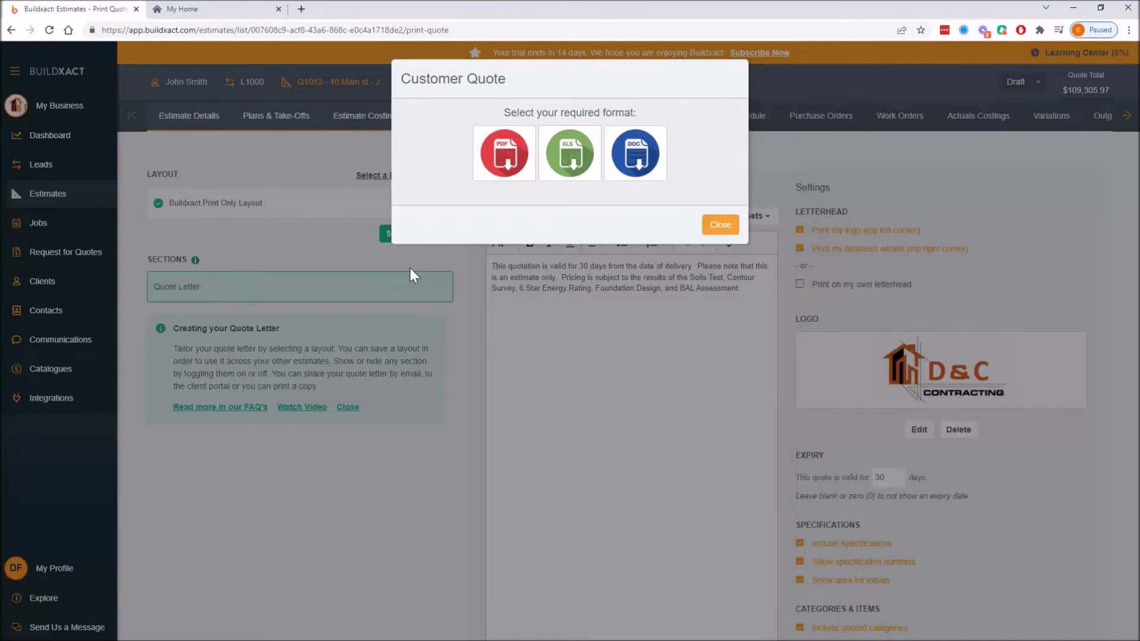
{"action": "left_click", "coordinate": [510, 166]}
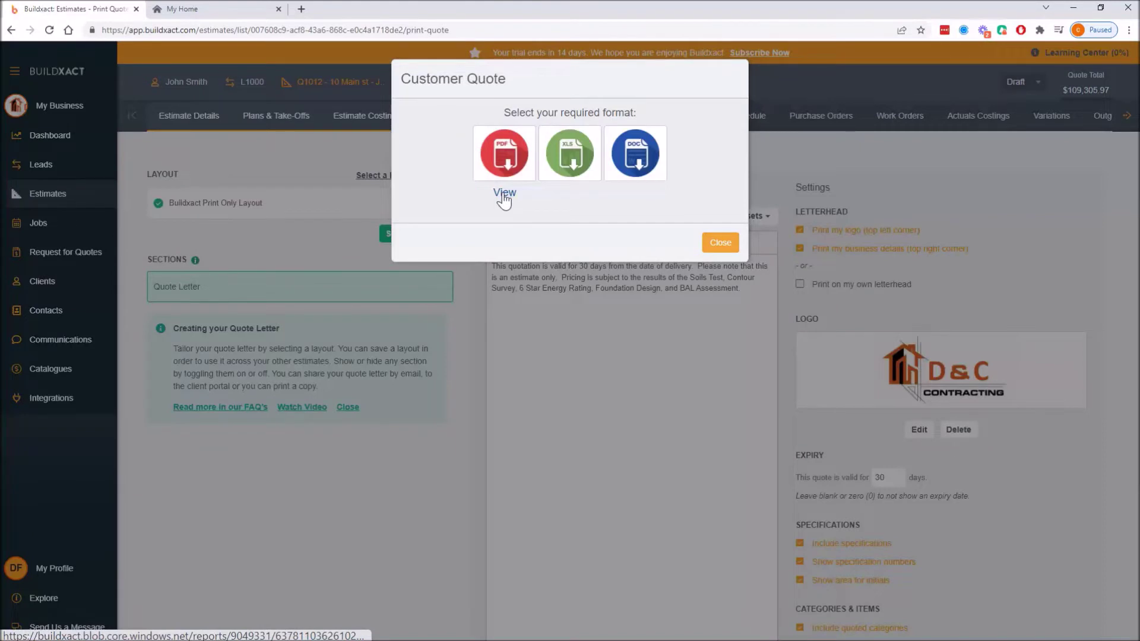
{"action": "left_click", "coordinate": [502, 194]}
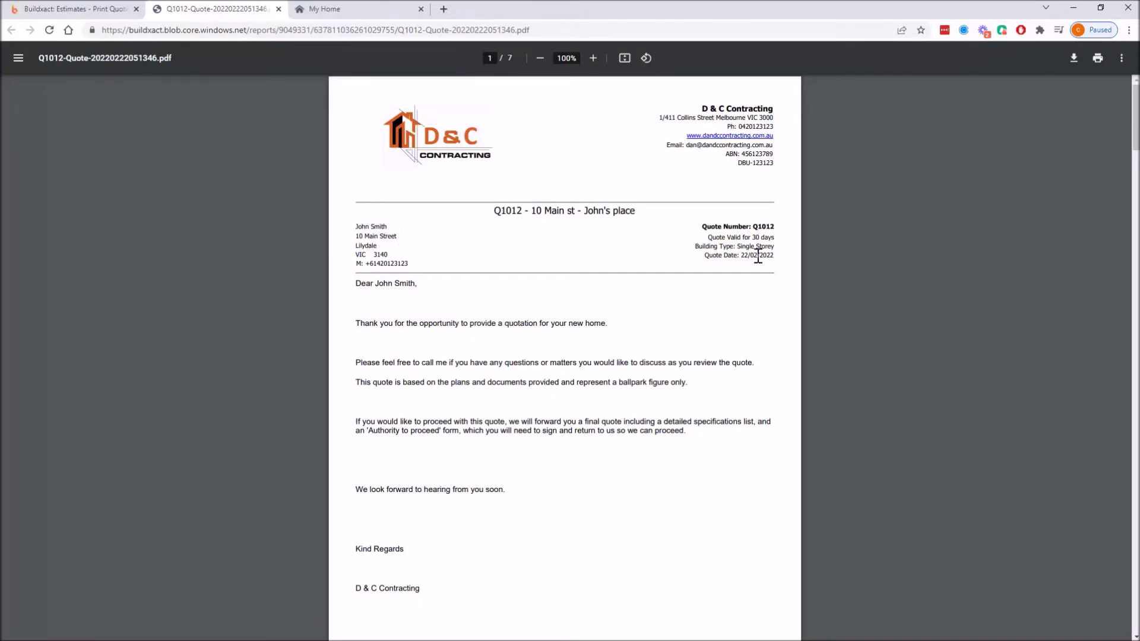
Scroll the quote PDF from the client address and quote details past the signature lines
{"action": "left_click_drag", "start_coordinate": [389, 219], "coordinate": [739, 247]}
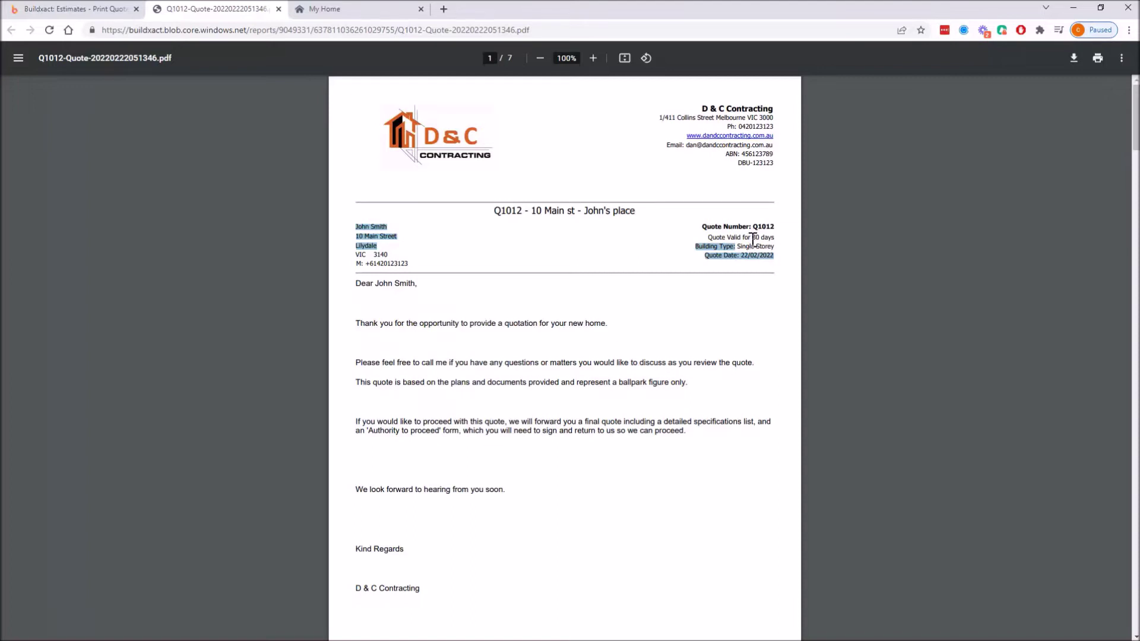
{"action": "scroll", "coordinate": [753, 239], "scroll_direction": "down", "scroll_amount": 2}
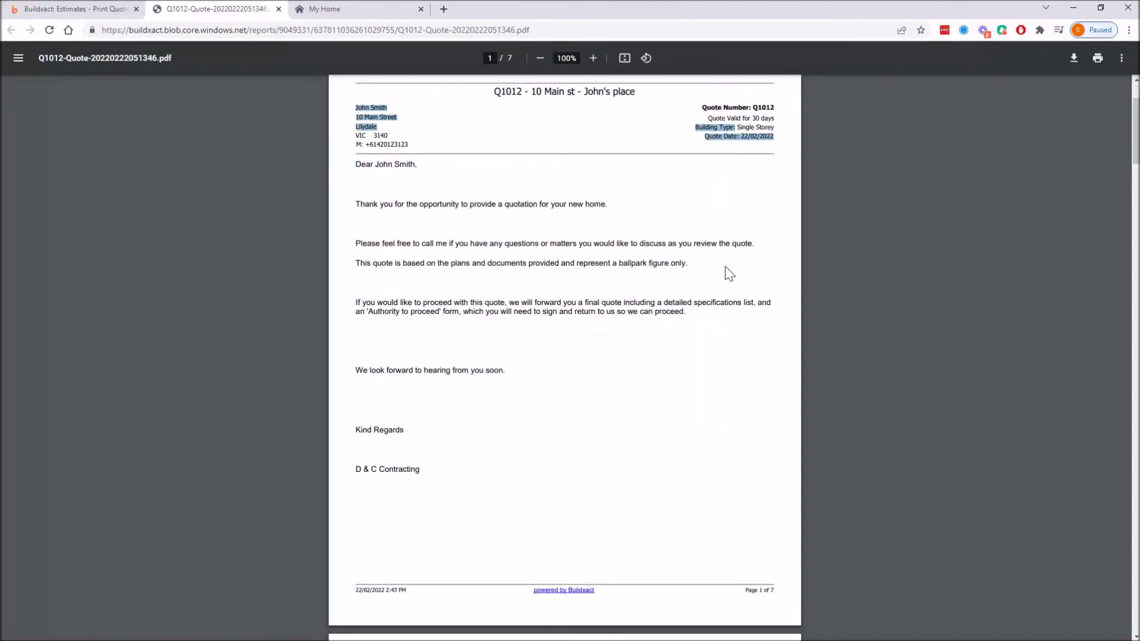
{"action": "left_click_drag", "start_coordinate": [374, 201], "coordinate": [519, 419]}
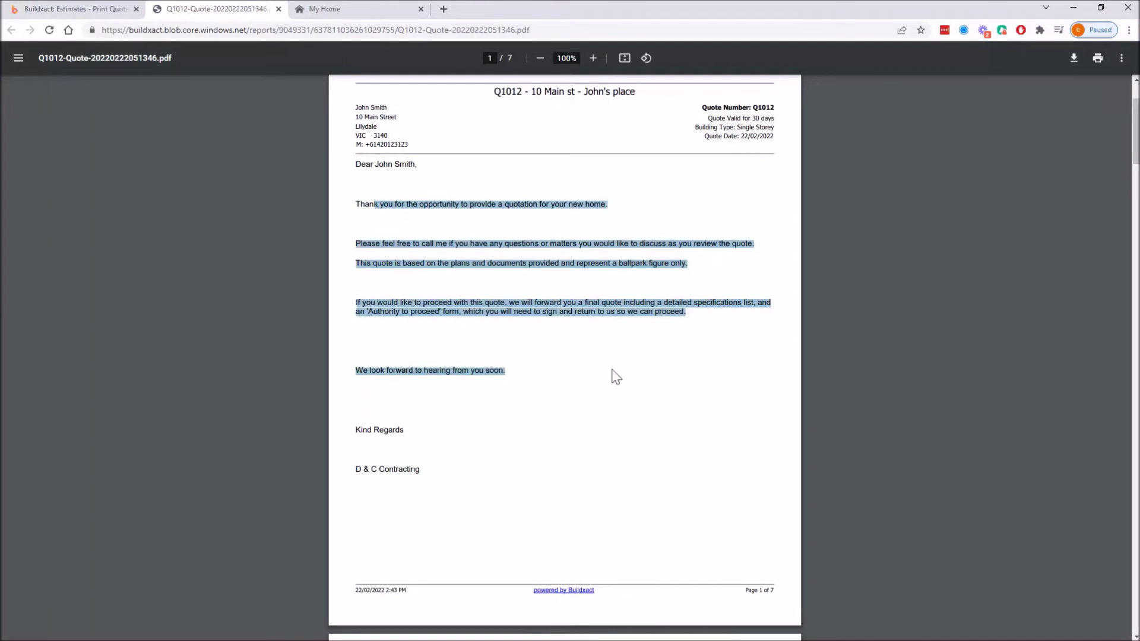
{"action": "scroll", "coordinate": [613, 376], "scroll_direction": "down", "scroll_amount": 8}
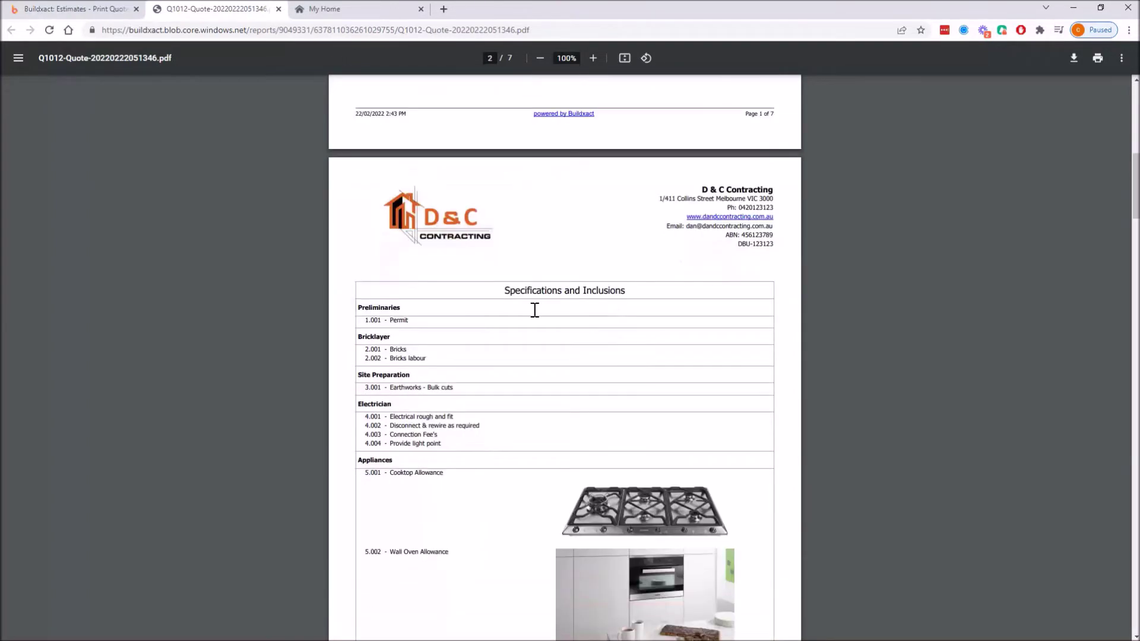
{"action": "scroll", "coordinate": [534, 310], "scroll_direction": "down", "scroll_amount": 3}
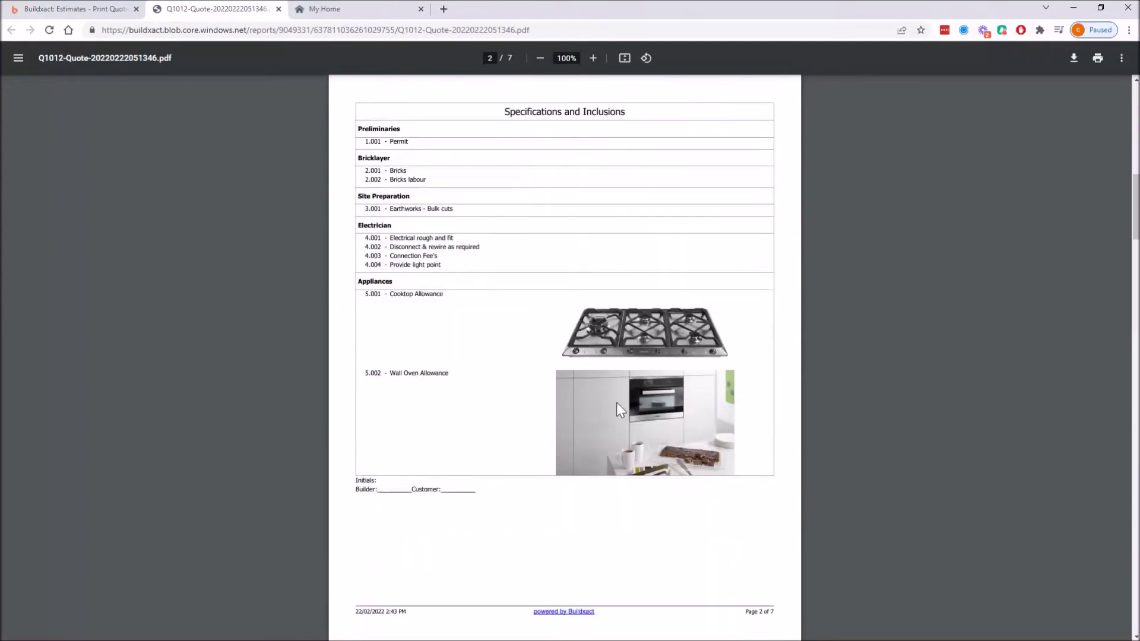
{"action": "scroll", "coordinate": [616, 402], "scroll_direction": "down", "scroll_amount": 15}
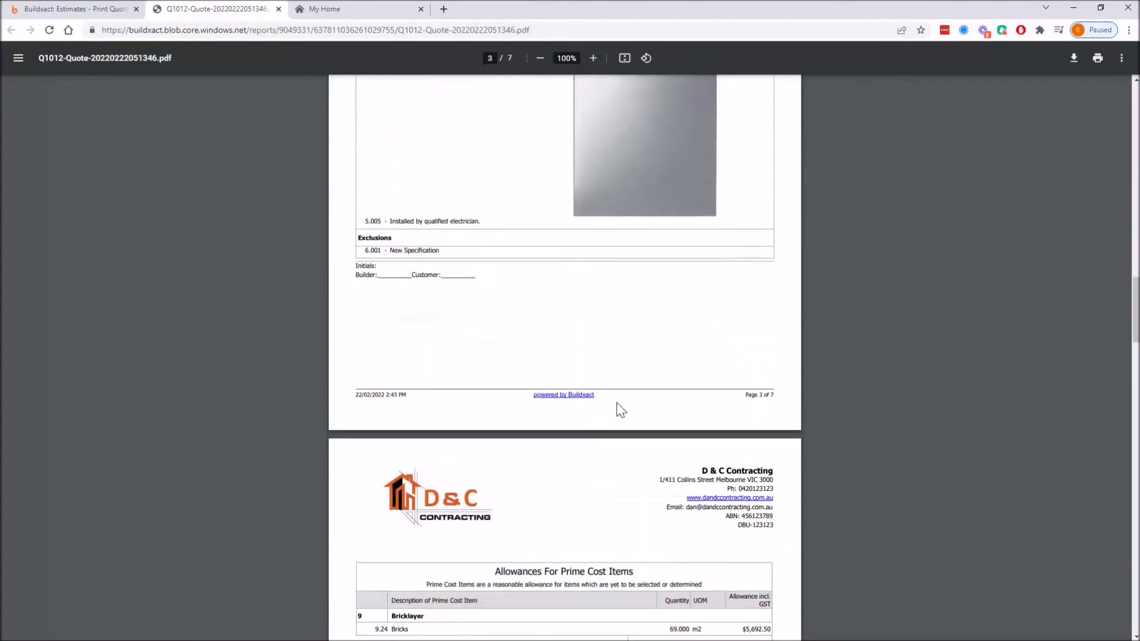
{"action": "left_click_drag", "start_coordinate": [360, 267], "coordinate": [471, 277]}
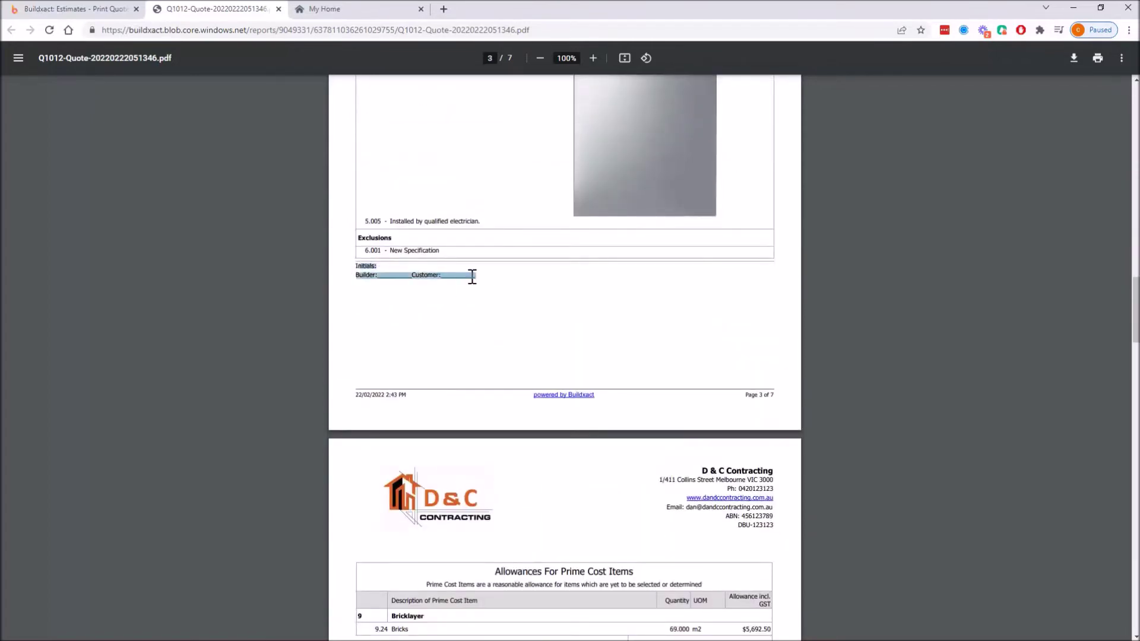
{"action": "scroll", "coordinate": [534, 302], "scroll_direction": "down", "scroll_amount": 2}
{"action": "scroll", "coordinate": [538, 309], "scroll_direction": "down", "scroll_amount": 1}
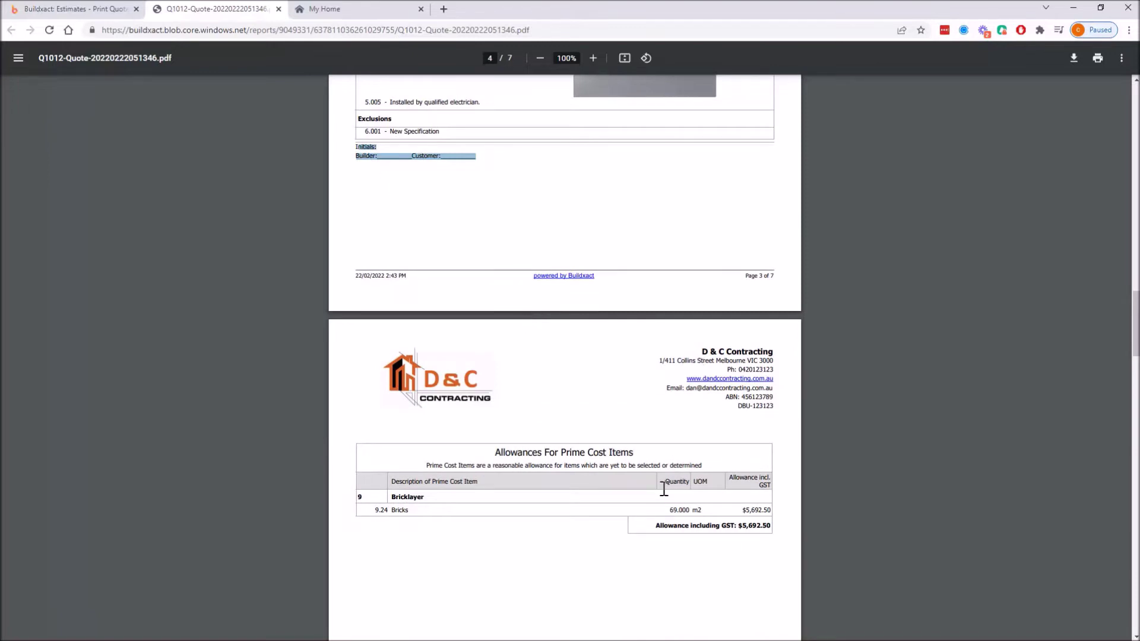
{"action": "scroll", "coordinate": [520, 306], "scroll_direction": "down", "scroll_amount": 3}
Highlight the Allowances For Prime Cost Items table, including the $5,692.50 bricks allowance
{"action": "left_click_drag", "start_coordinate": [511, 274], "coordinate": [729, 368]}
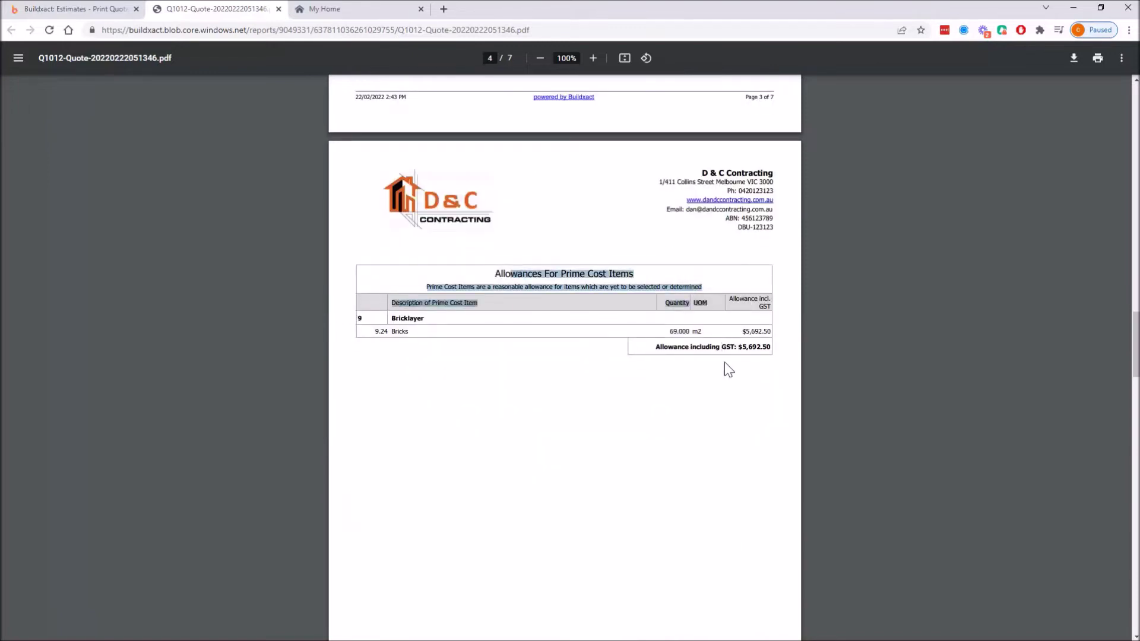
{"action": "left_click", "coordinate": [748, 347]}
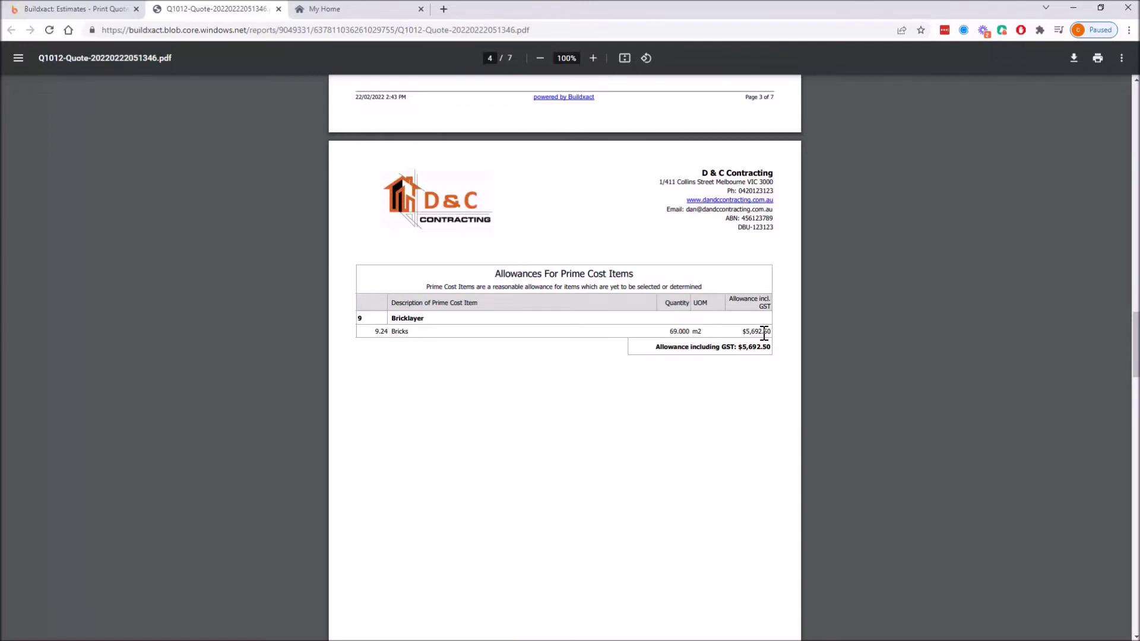
{"action": "left_click_drag", "start_coordinate": [764, 334], "coordinate": [495, 273]}
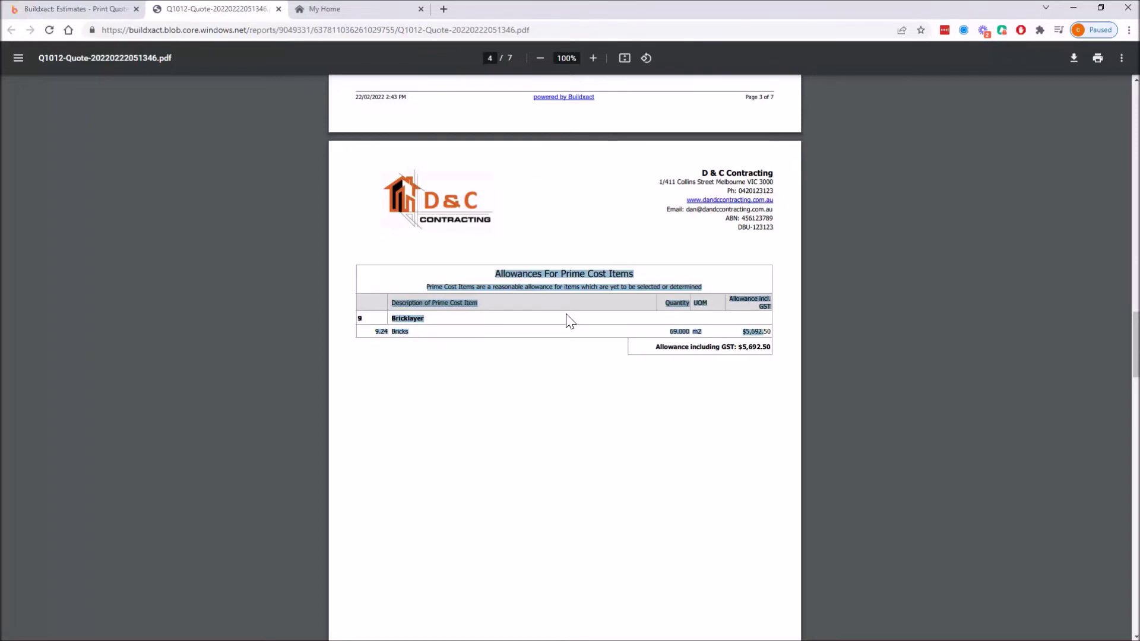
{"action": "left_click", "coordinate": [772, 394]}
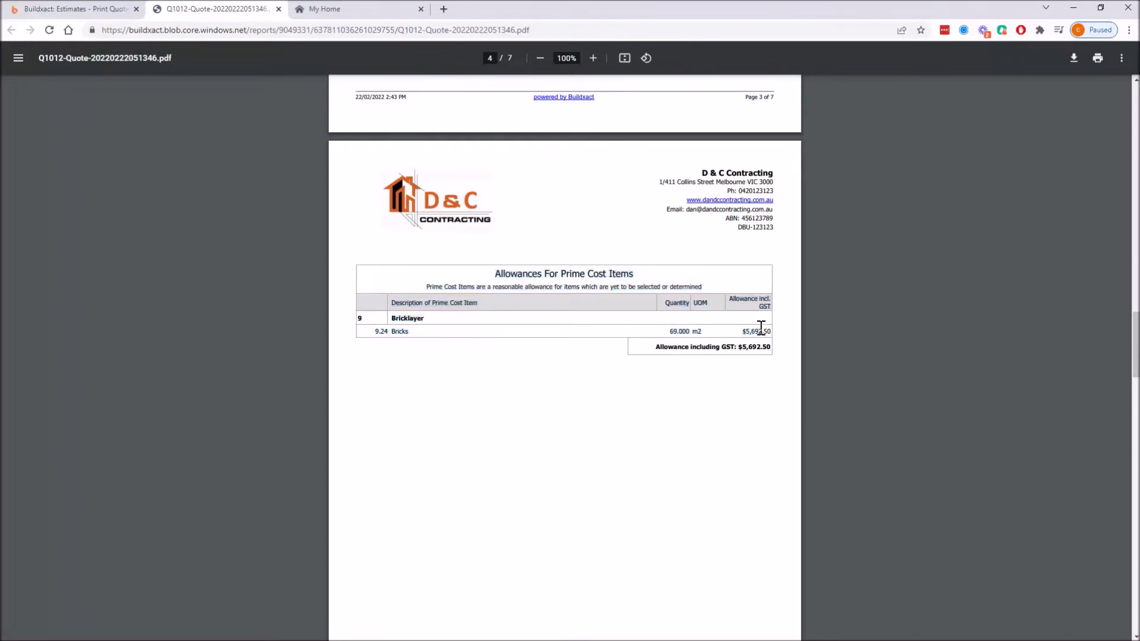
{"action": "left_click_drag", "start_coordinate": [770, 331], "coordinate": [508, 265]}
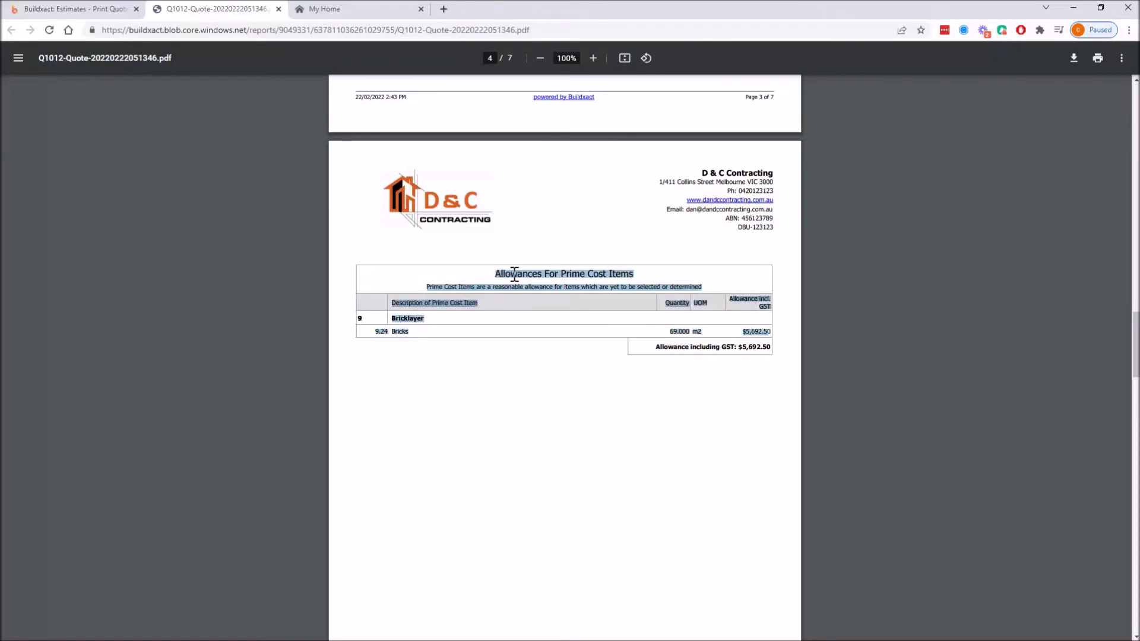
{"action": "left_click", "coordinate": [783, 391]}
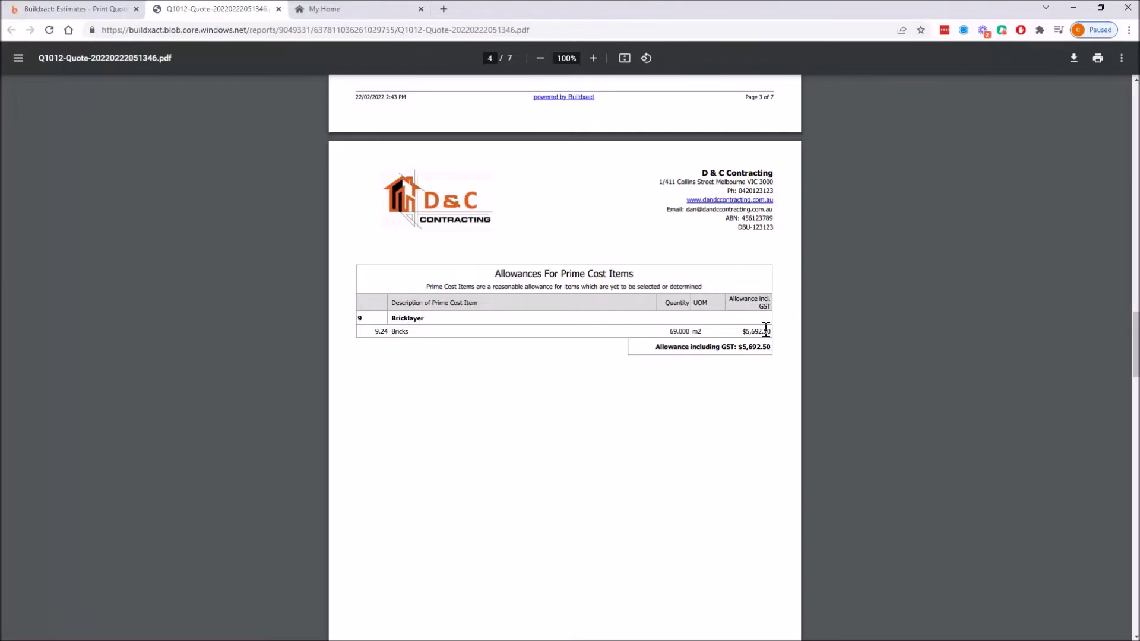
Review PDF pages 5–7, highlighting Concreter $0.00 and Appliances $5,456.00, then return to Buildxact
{"action": "scroll", "coordinate": [641, 386], "scroll_direction": "down", "scroll_amount": 11}
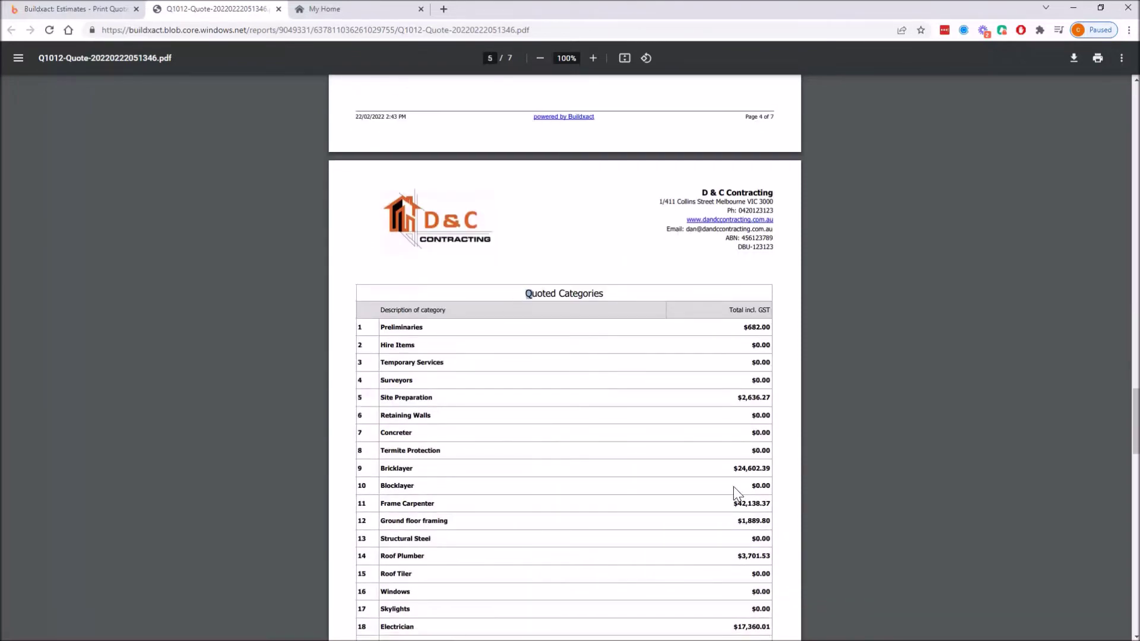
{"action": "scroll", "coordinate": [653, 260], "scroll_direction": "down", "scroll_amount": 2}
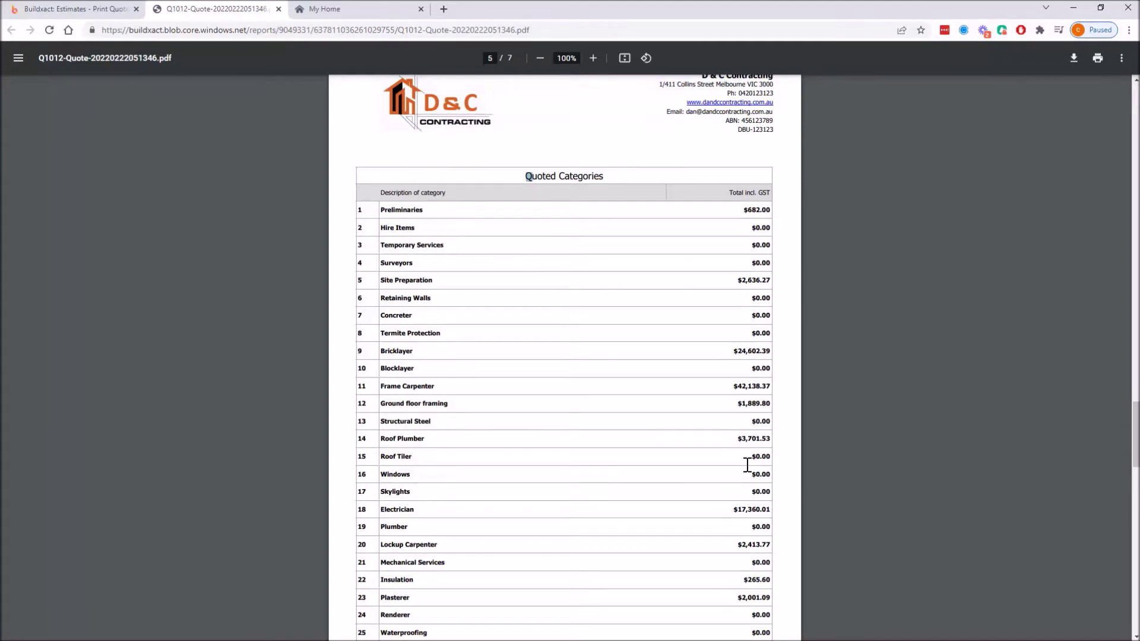
{"action": "scroll", "coordinate": [745, 466], "scroll_direction": "down", "scroll_amount": 2}
{"action": "left_click_drag", "start_coordinate": [770, 189], "coordinate": [410, 197]}
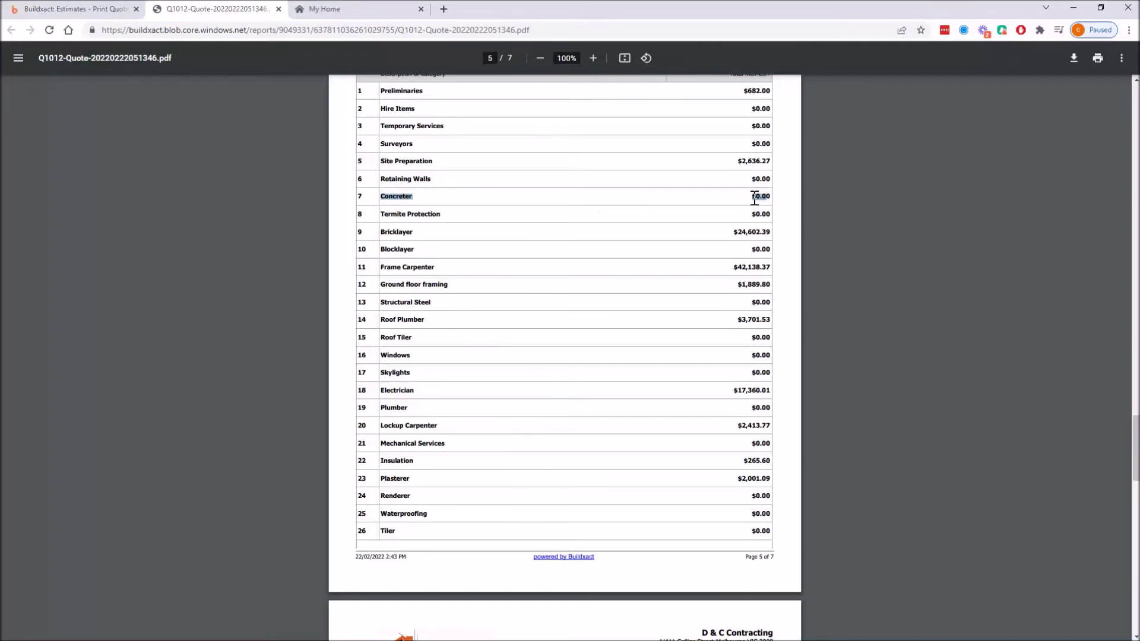
{"action": "scroll", "coordinate": [695, 269], "scroll_direction": "down", "scroll_amount": 7}
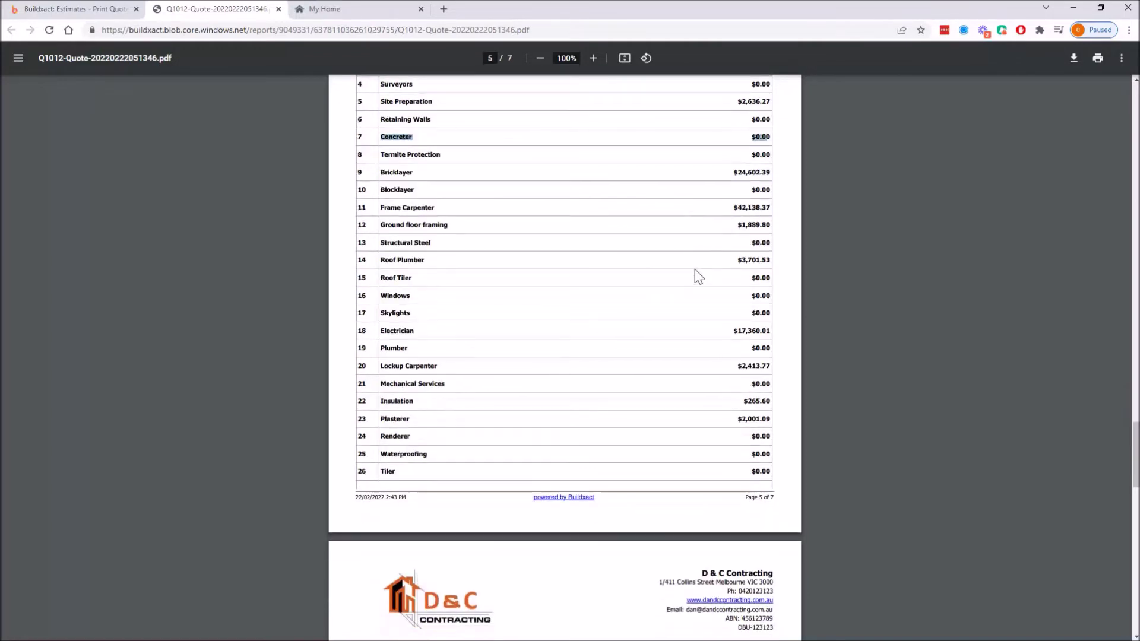
{"action": "scroll", "coordinate": [696, 272], "scroll_direction": "down", "scroll_amount": 8}
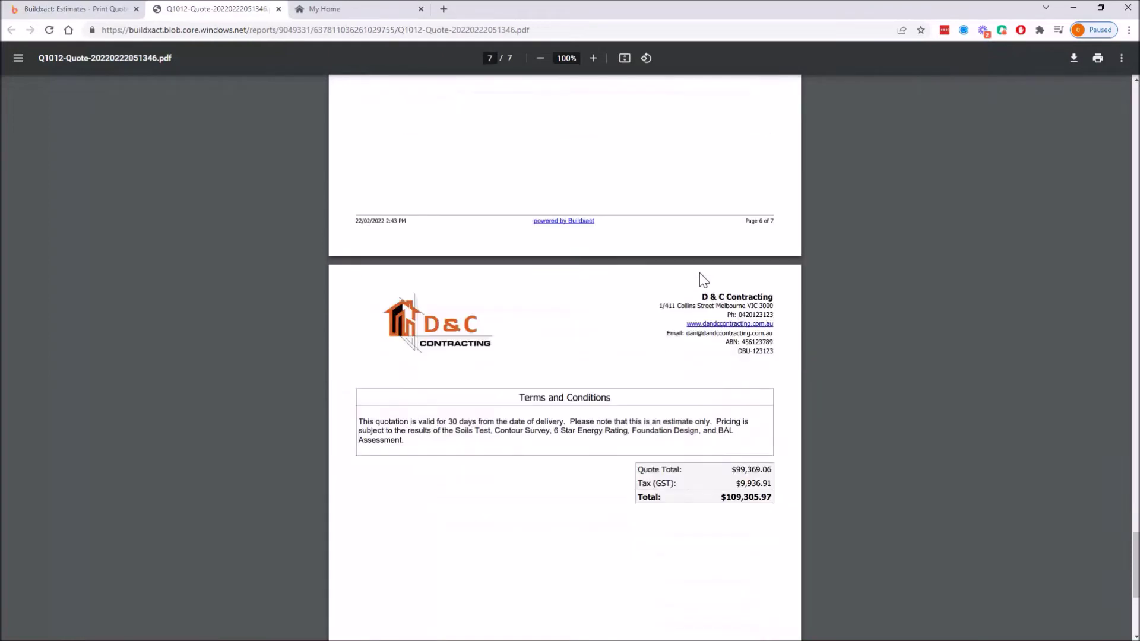
{"action": "scroll", "coordinate": [702, 279], "scroll_direction": "up", "scroll_amount": 5}
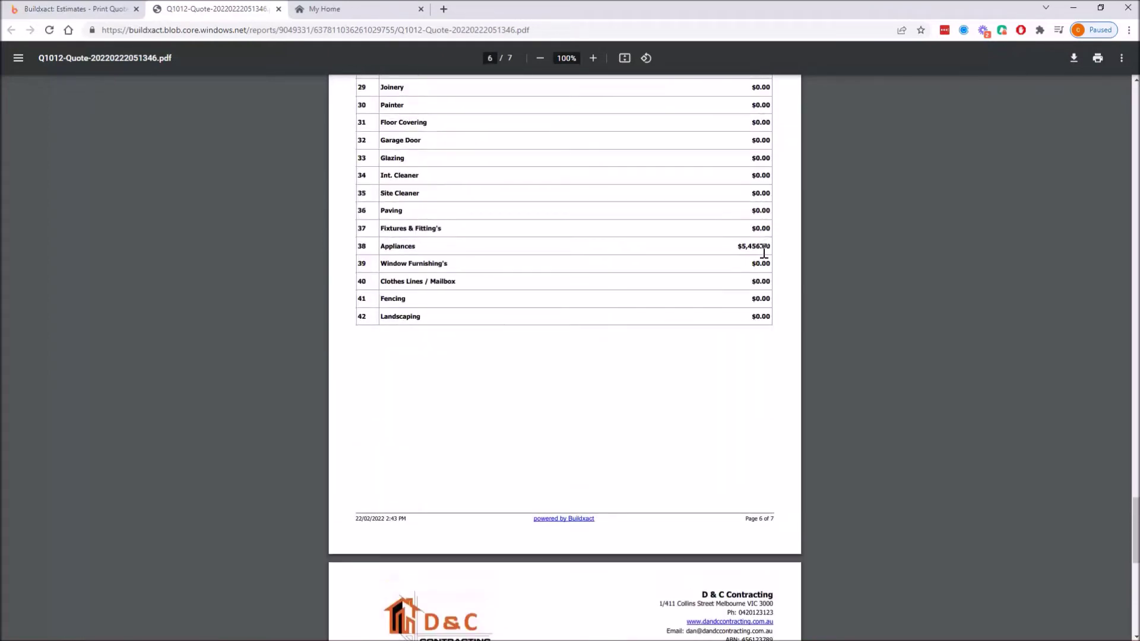
{"action": "left_click_drag", "start_coordinate": [771, 247], "coordinate": [728, 251]}
{"action": "scroll", "coordinate": [753, 364], "scroll_direction": "down", "scroll_amount": 6}
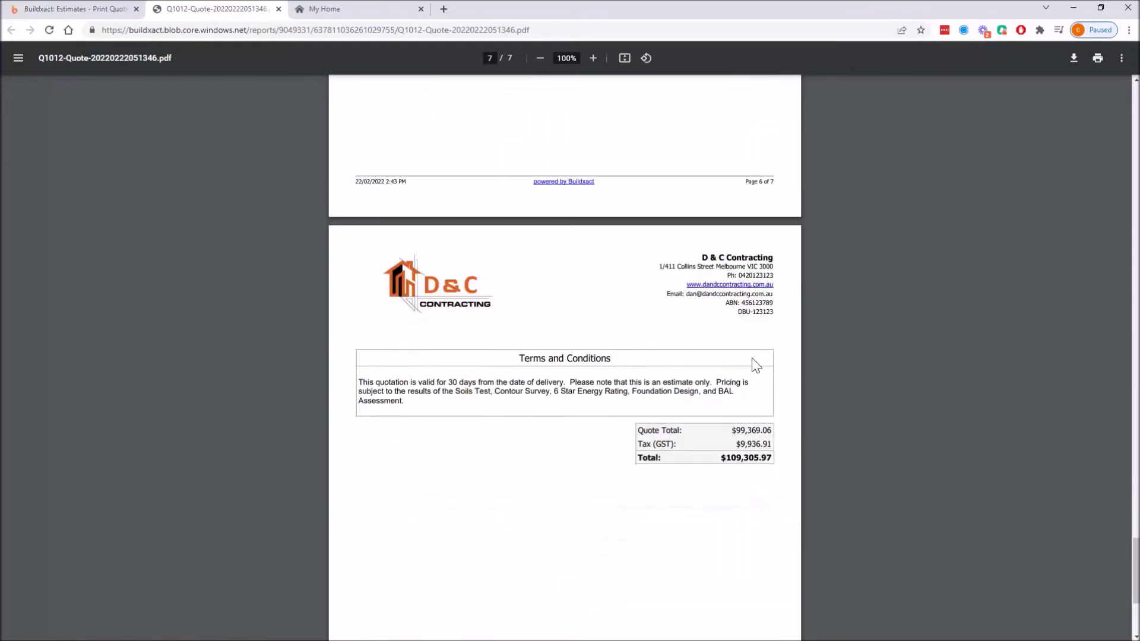
{"action": "left_click_drag", "start_coordinate": [773, 438], "coordinate": [718, 438]}
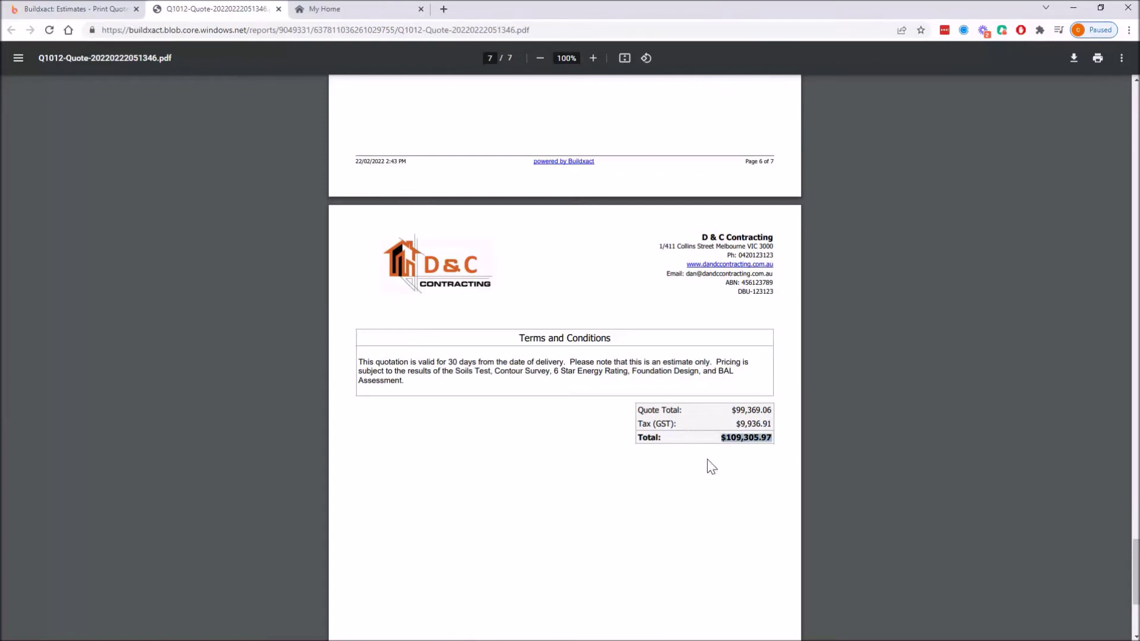
{"action": "scroll", "coordinate": [707, 458], "scroll_direction": "down", "scroll_amount": 4}
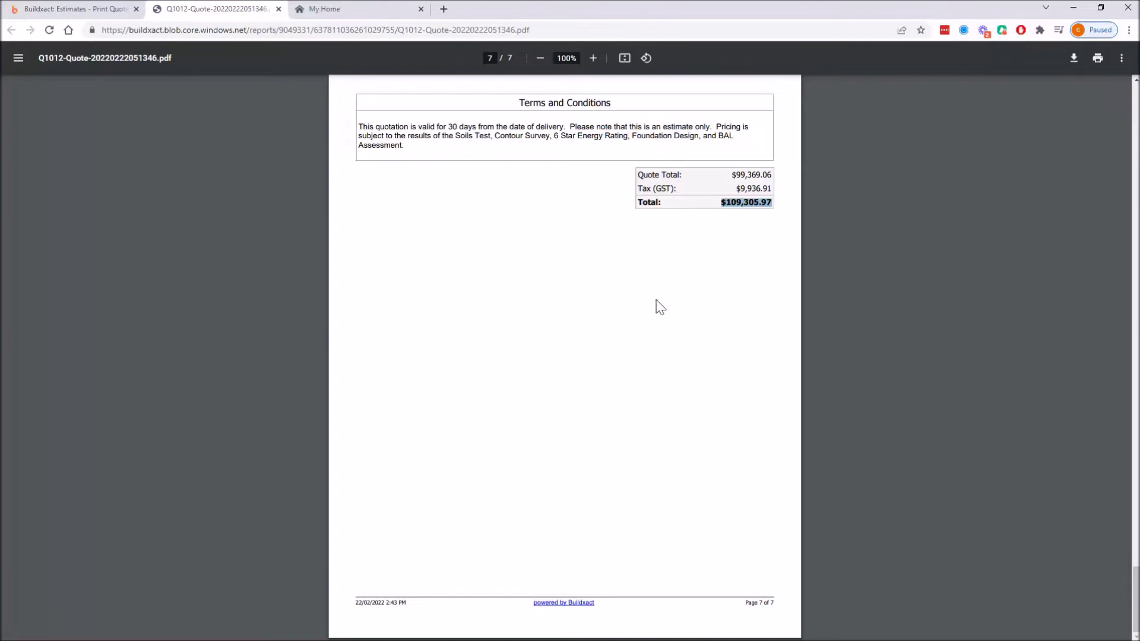
{"action": "left_click", "coordinate": [83, 9]}
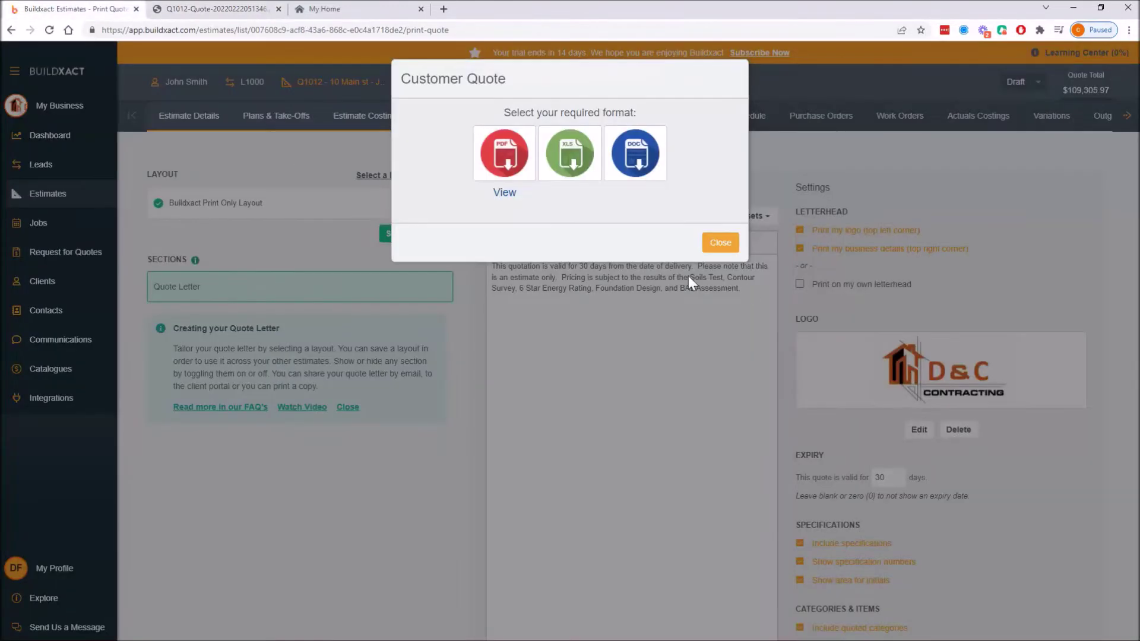
Dismiss the Customer Quote dialog and apply the Buildxact Customisable Layout
{"action": "left_click", "coordinate": [723, 244]}
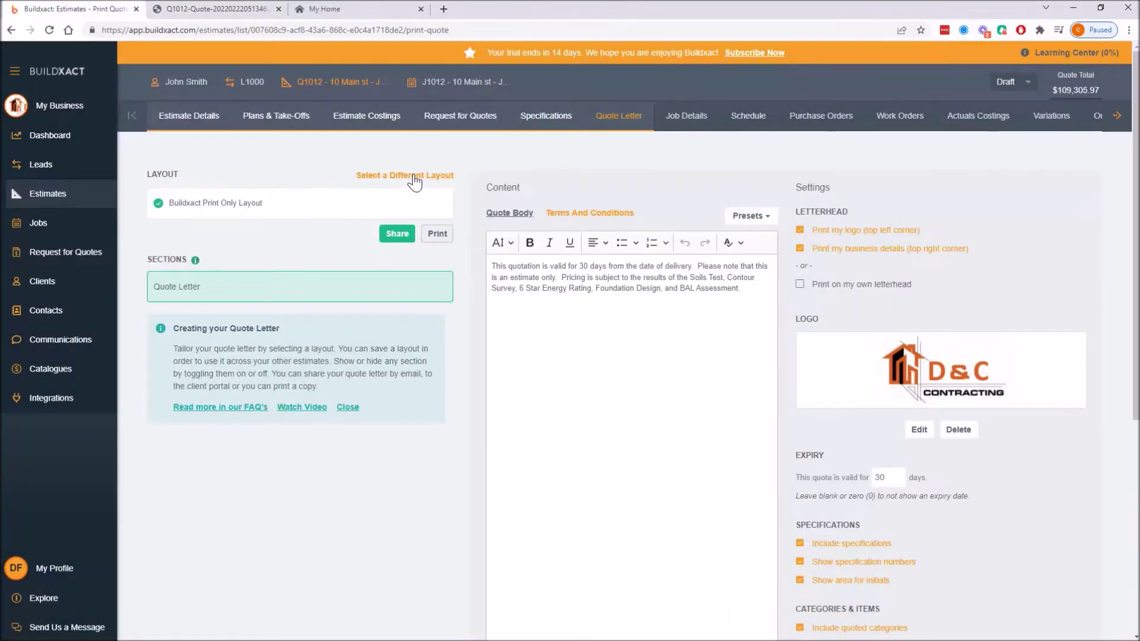
{"action": "left_click", "coordinate": [413, 175]}
{"action": "left_click", "coordinate": [1010, 536]}
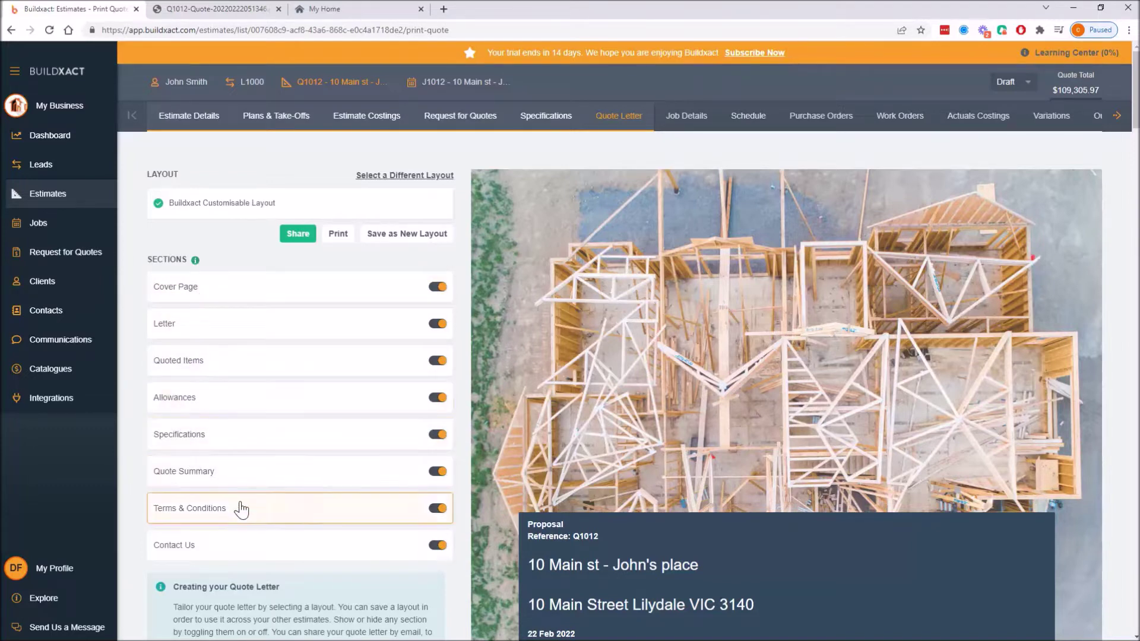
Toggle the Quoted Items section off and back on, then open the Cover Page settings
{"action": "left_click", "coordinate": [436, 361]}
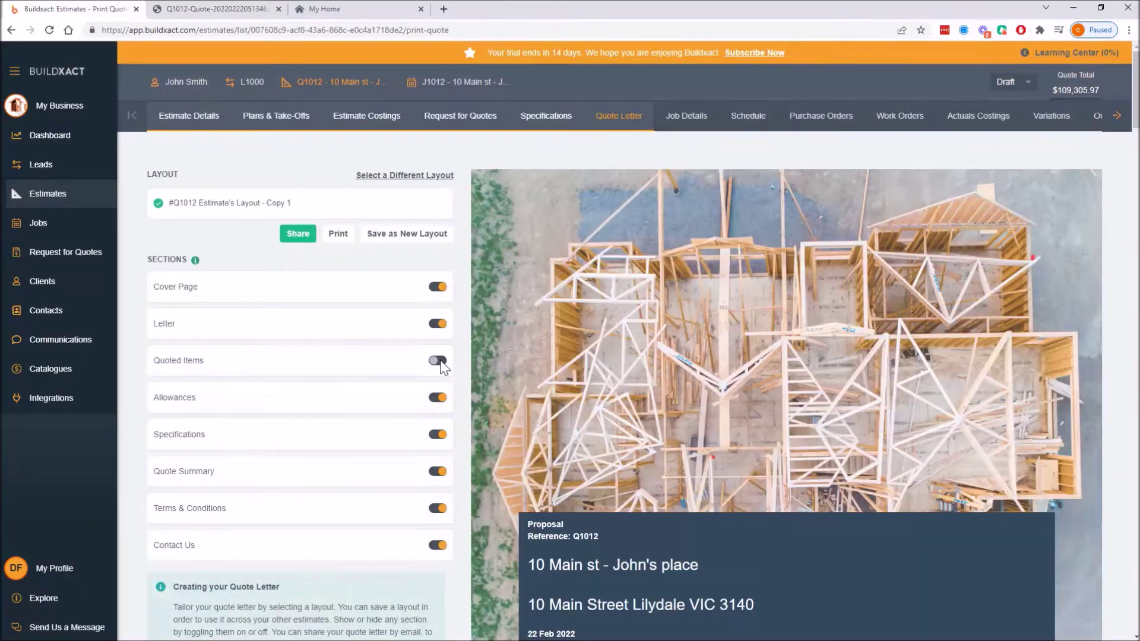
{"action": "left_click", "coordinate": [438, 360]}
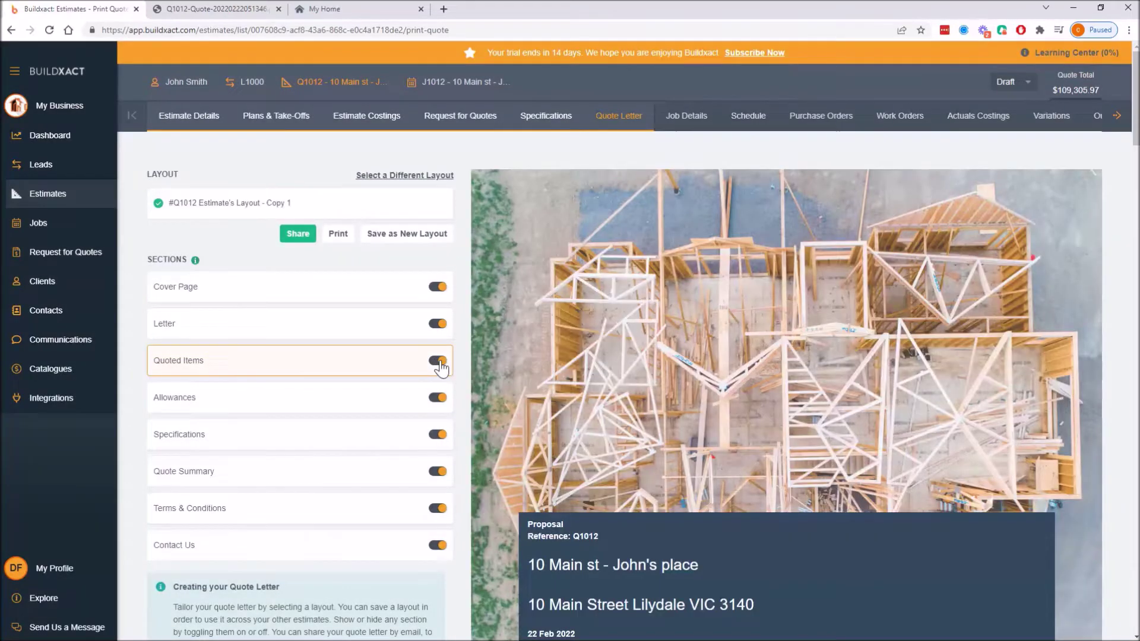
{"action": "left_click", "coordinate": [398, 287]}
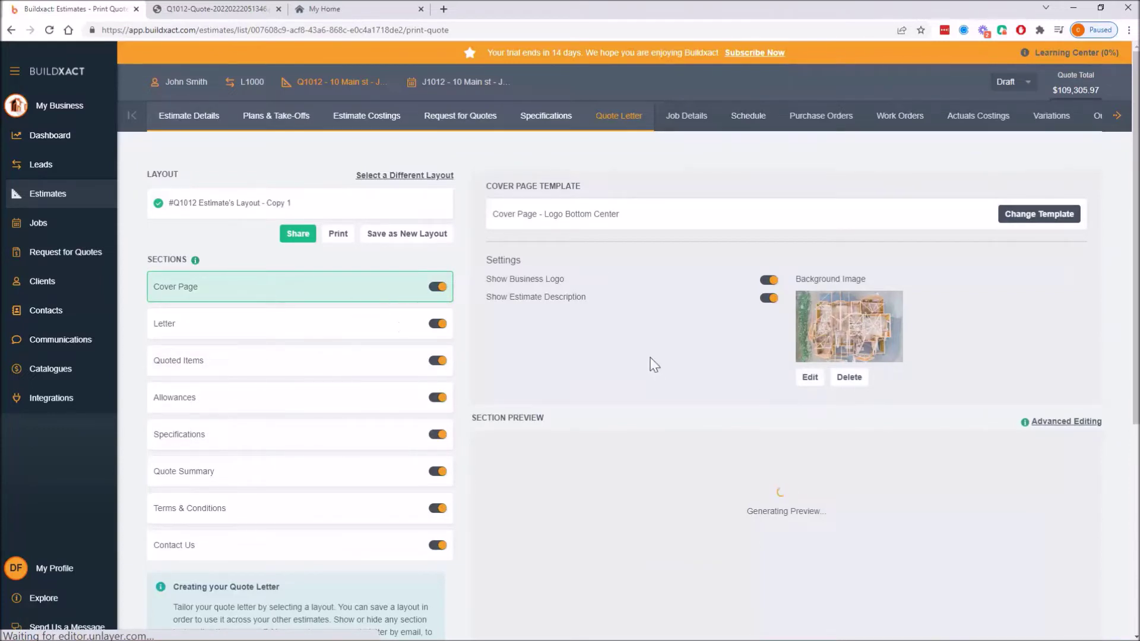
Set the cover page background image to the 'front' modern house photo
{"action": "left_click", "coordinate": [808, 378]}
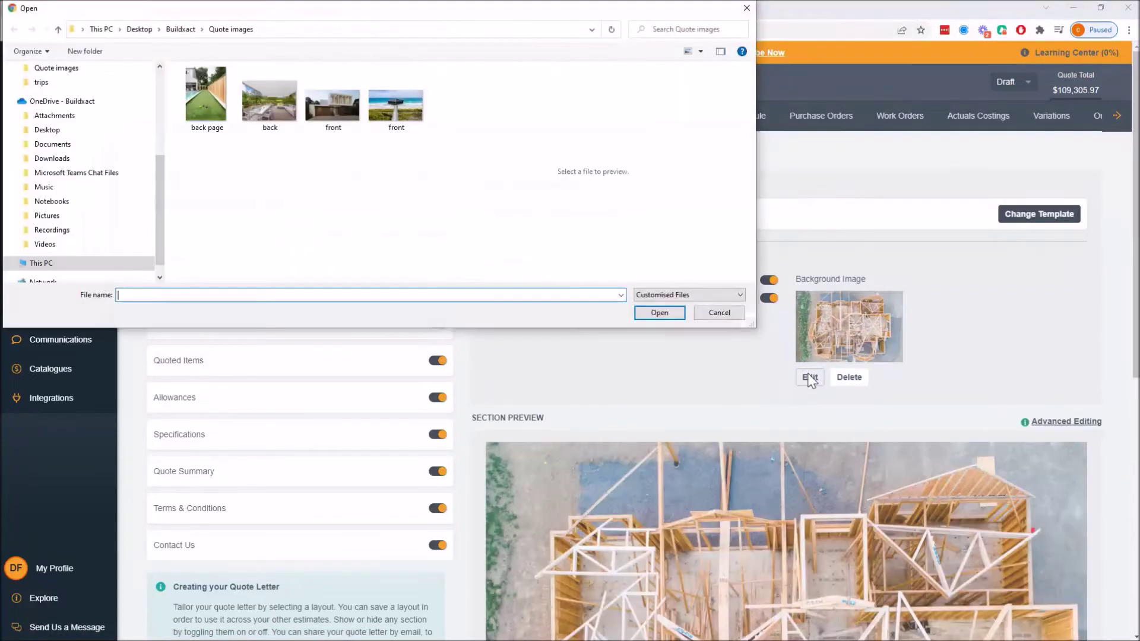
{"action": "left_click", "coordinate": [332, 107]}
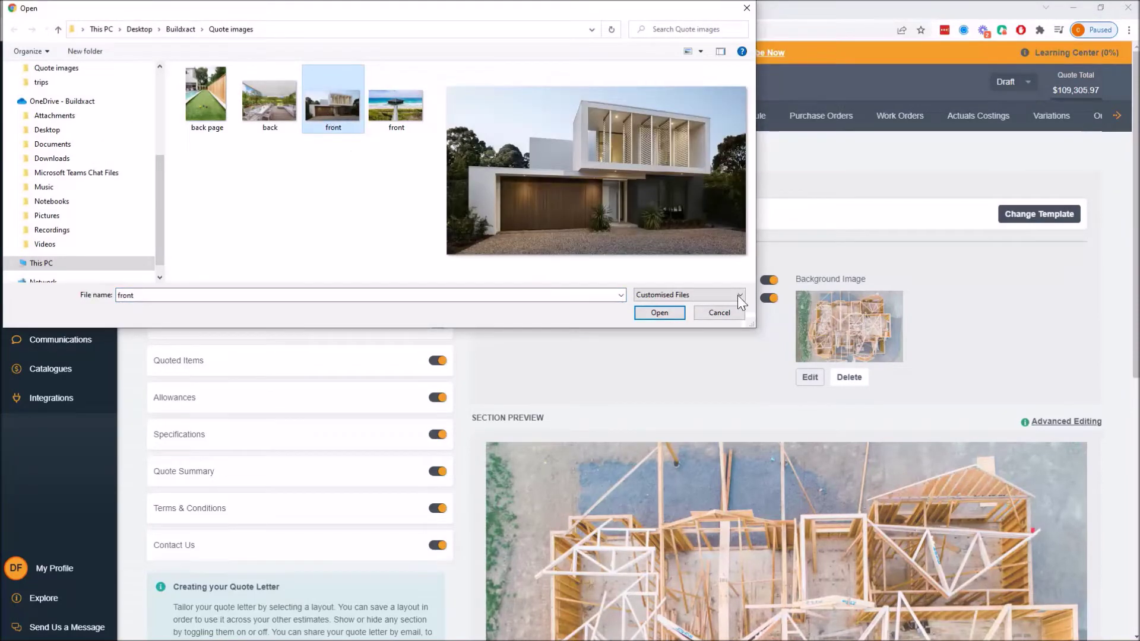
{"action": "left_click", "coordinate": [658, 315]}
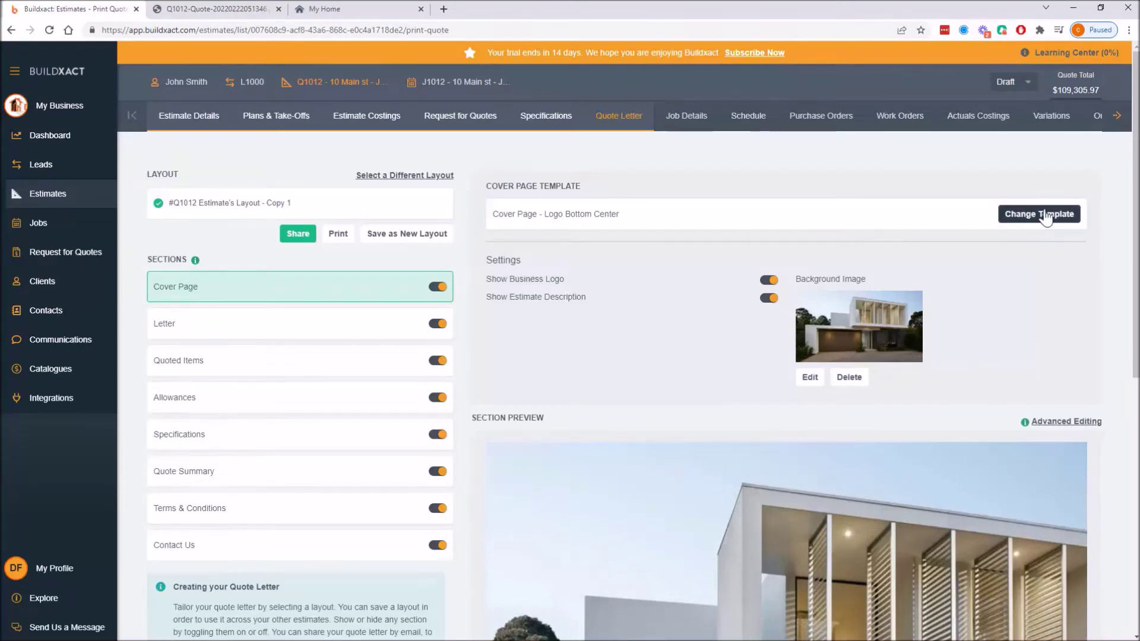
Scroll the cover page preview and open the Letter section's template editor
{"action": "scroll", "coordinate": [999, 319], "scroll_direction": "down", "scroll_amount": 3}
{"action": "scroll", "coordinate": [1003, 324], "scroll_direction": "down", "scroll_amount": 3}
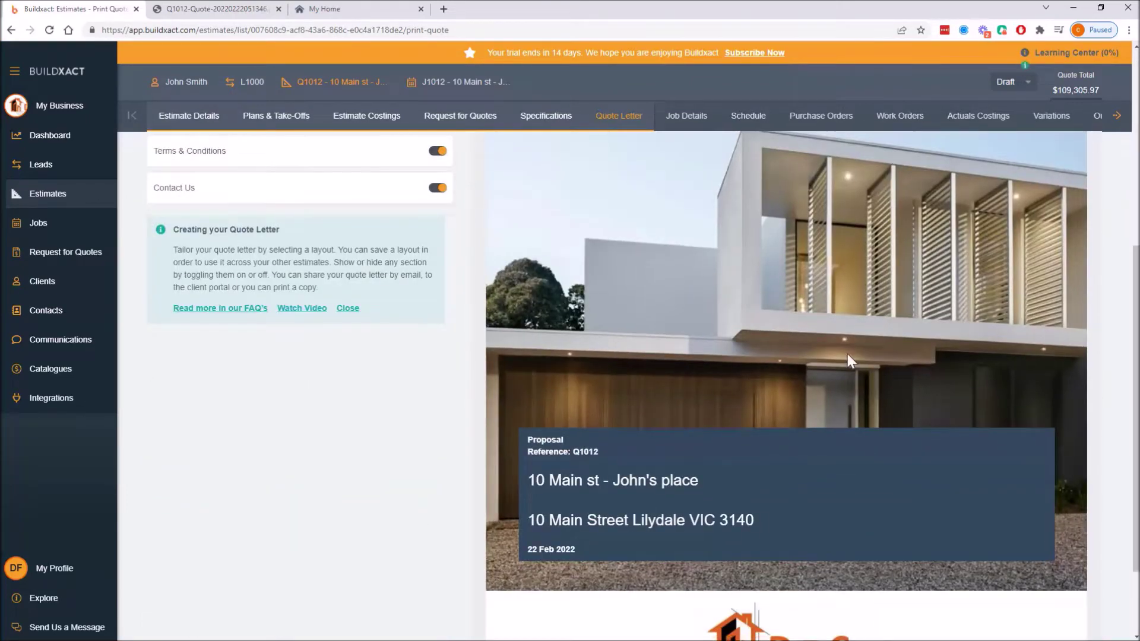
{"action": "scroll", "coordinate": [772, 368], "scroll_direction": "up", "scroll_amount": 4}
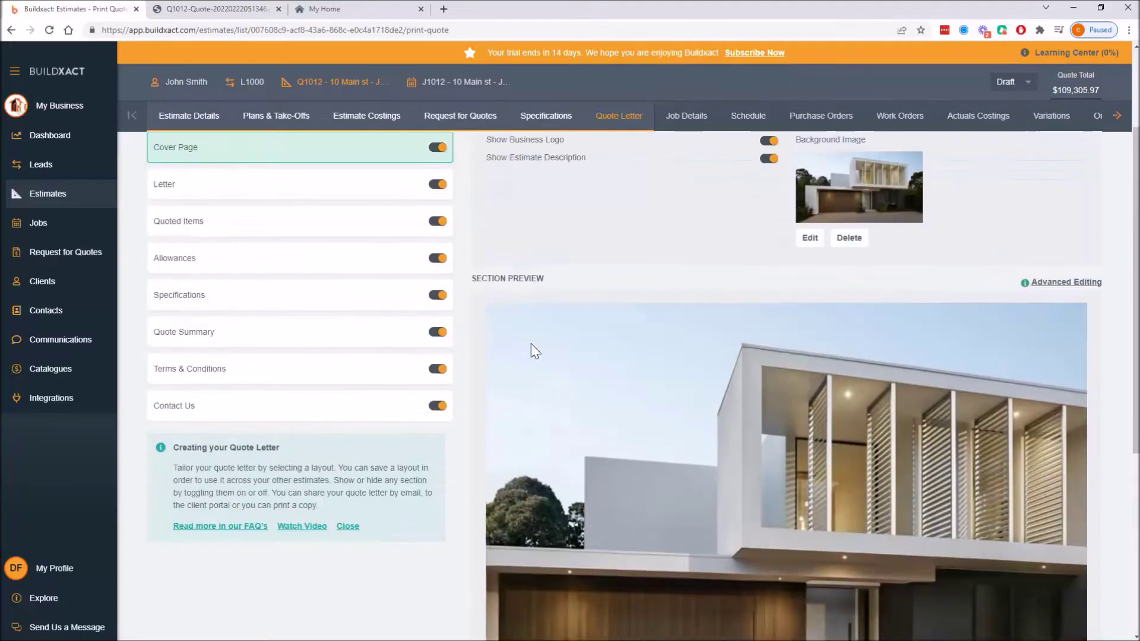
{"action": "scroll", "coordinate": [531, 343], "scroll_direction": "up", "scroll_amount": 3}
{"action": "left_click", "coordinate": [355, 331]}
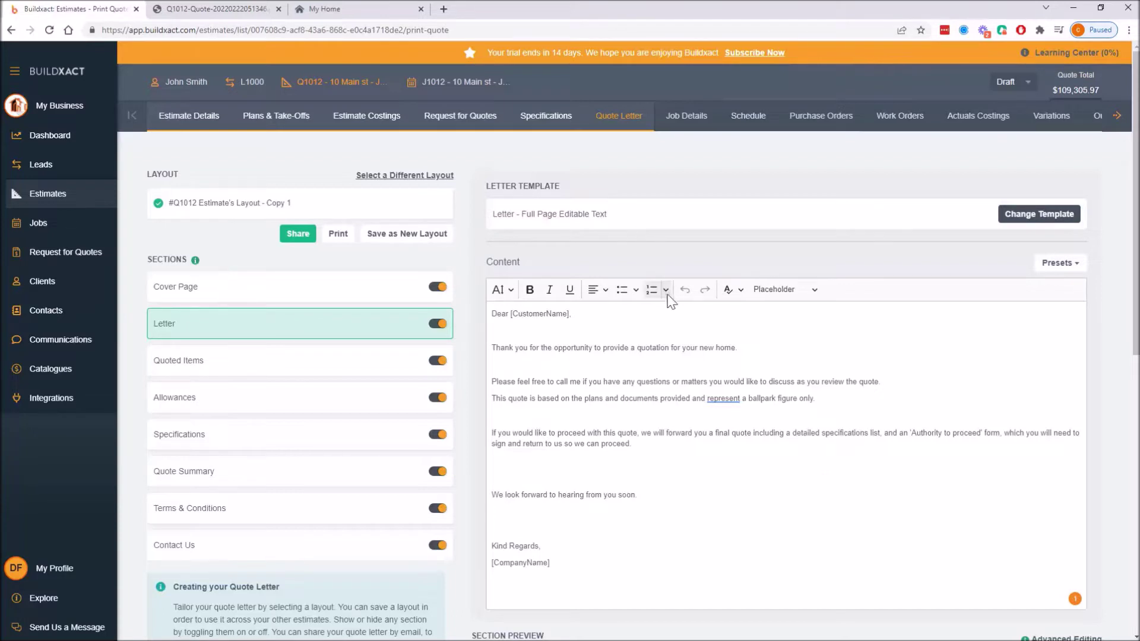
Check the Presets menu's Save as preset option, then view Quoted Items settings showing Preliminaries at $620.00
{"action": "left_click", "coordinate": [1062, 265]}
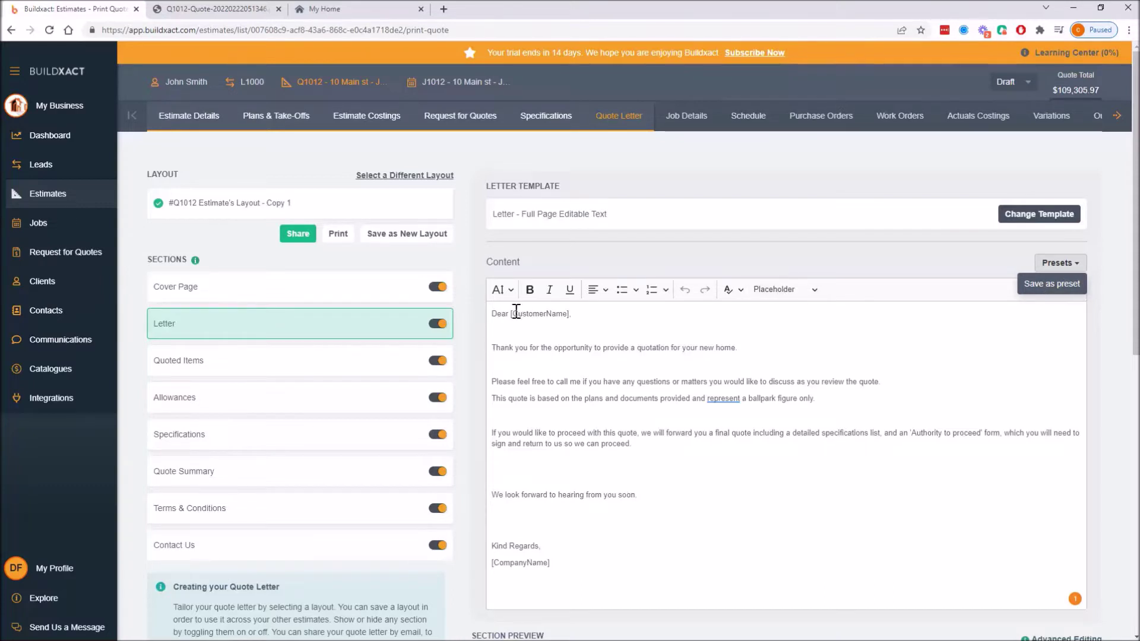
{"action": "left_click", "coordinate": [320, 361]}
{"action": "scroll", "coordinate": [628, 371], "scroll_direction": "down", "scroll_amount": 1}
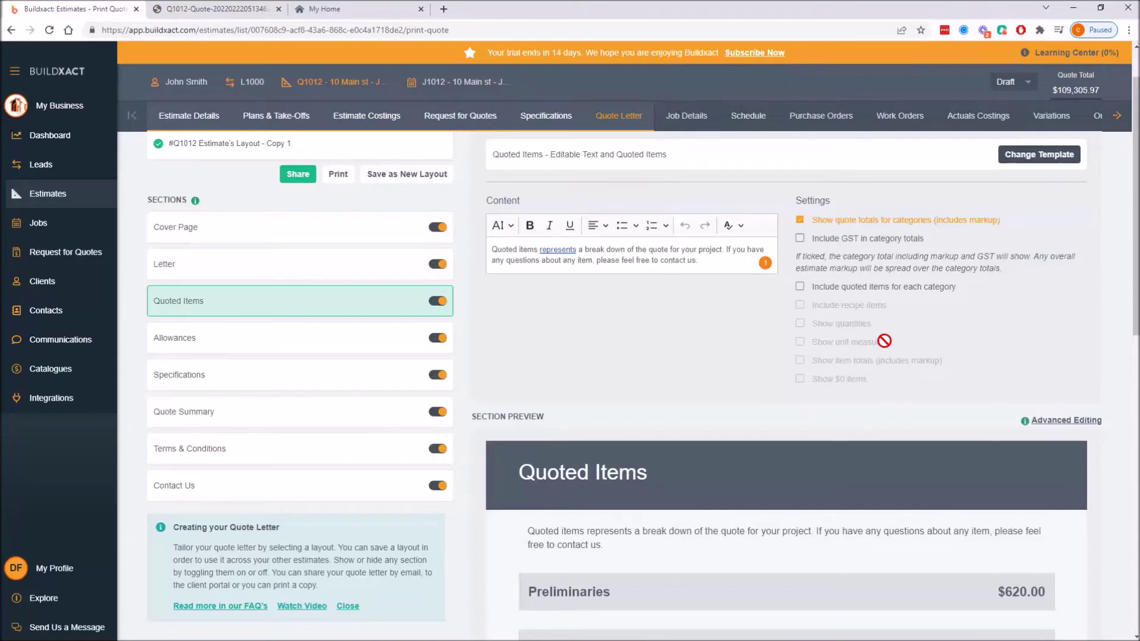
Switch off the Quoted Items section so it is hidden from the quote letter
{"action": "scroll", "coordinate": [884, 341], "scroll_direction": "down", "scroll_amount": 1}
{"action": "scroll", "coordinate": [884, 340], "scroll_direction": "up", "scroll_amount": 2}
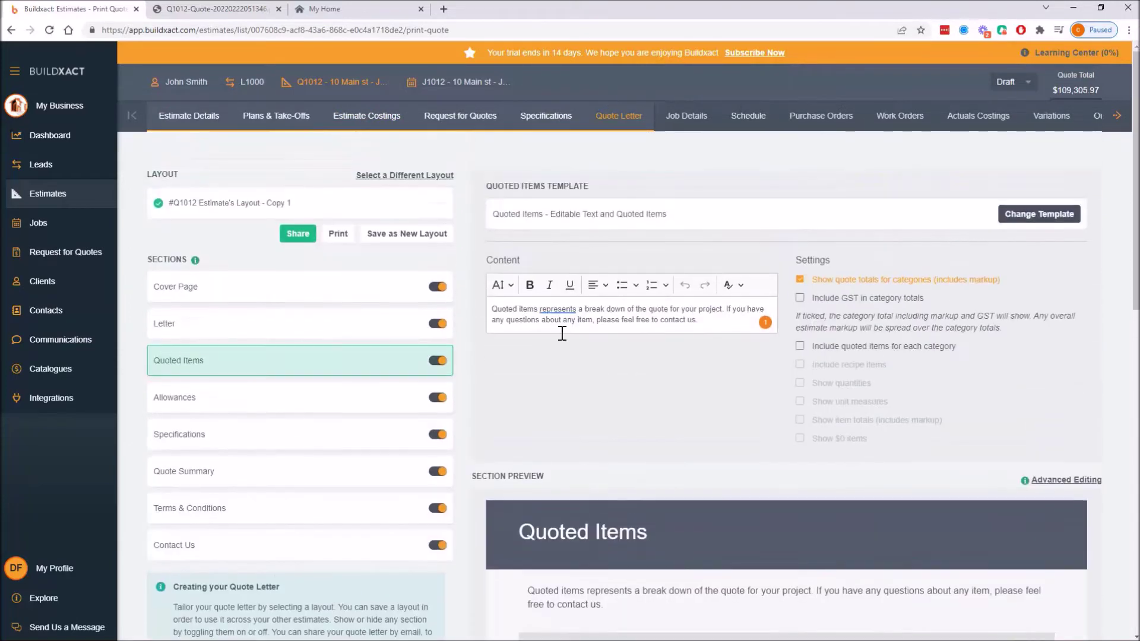
{"action": "left_click", "coordinate": [438, 360]}
Review the Allowances section's Prime Cost text, then bring up the Specifications section preview
{"action": "scroll", "coordinate": [437, 365], "scroll_direction": "down", "scroll_amount": 1}
{"action": "left_click", "coordinate": [395, 350]}
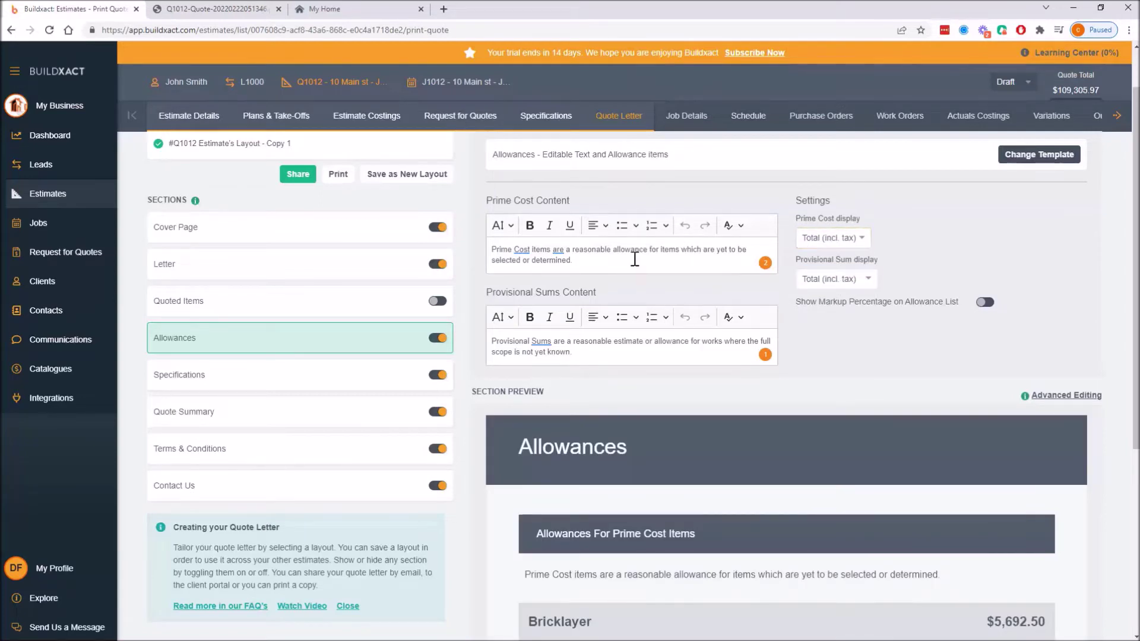
{"action": "triple_click", "coordinate": [636, 251]}
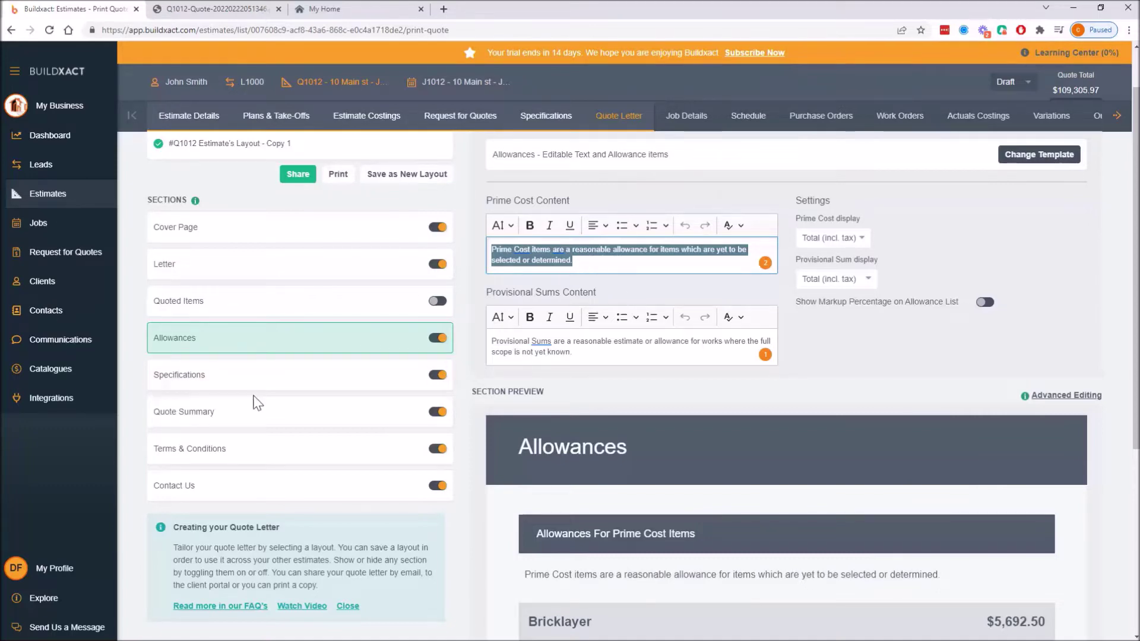
{"action": "left_click", "coordinate": [356, 380]}
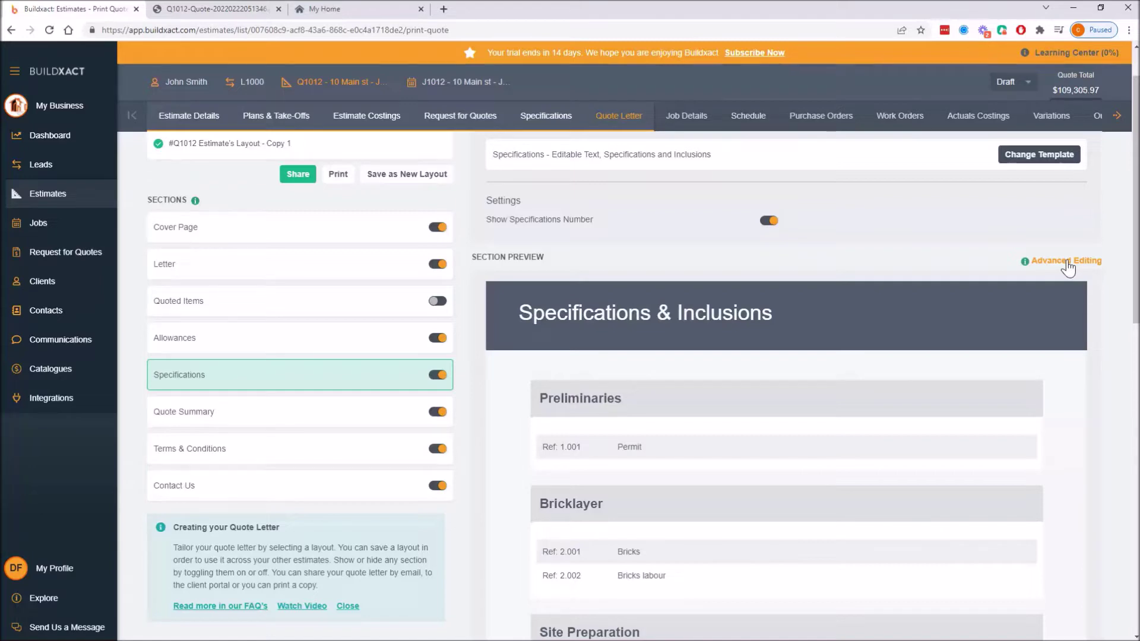
In Advanced Editing, delete lines 4–10 of the specifications intro block's style code
{"action": "left_click", "coordinate": [1068, 265]}
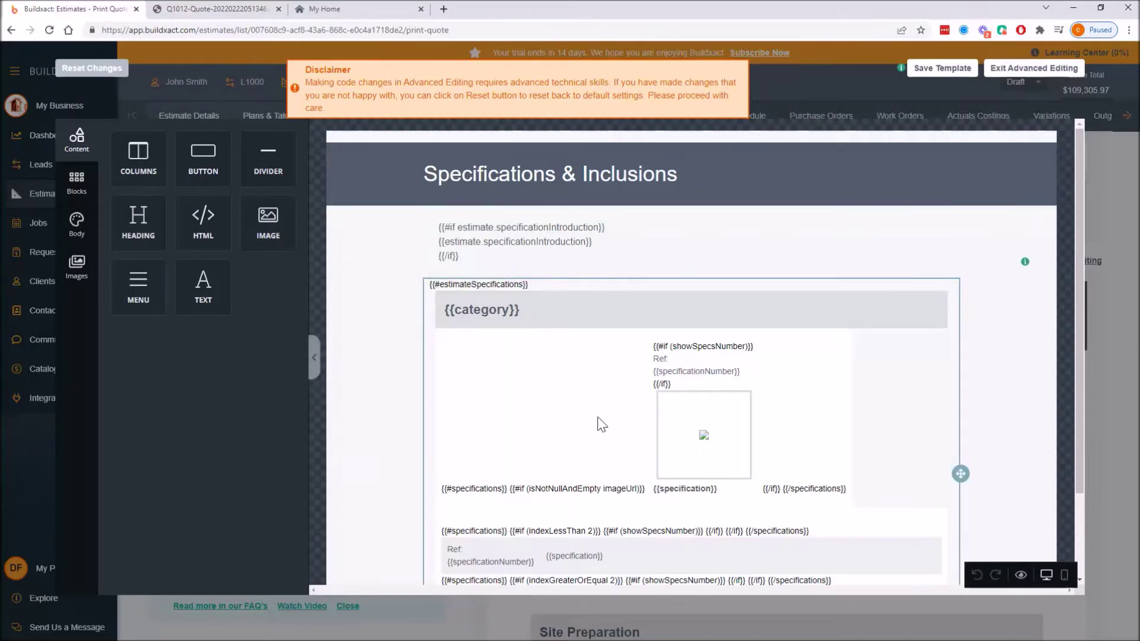
{"action": "left_click", "coordinate": [498, 258]}
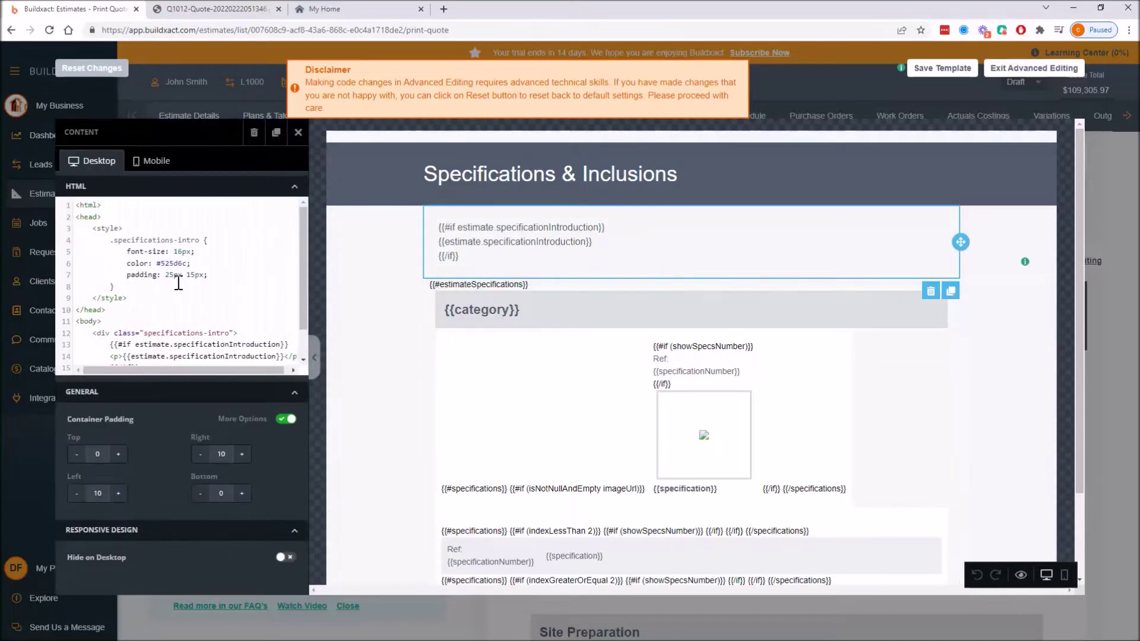
{"action": "left_click_drag", "start_coordinate": [178, 240], "coordinate": [194, 309]}
{"action": "key", "text": "BackSpace"}
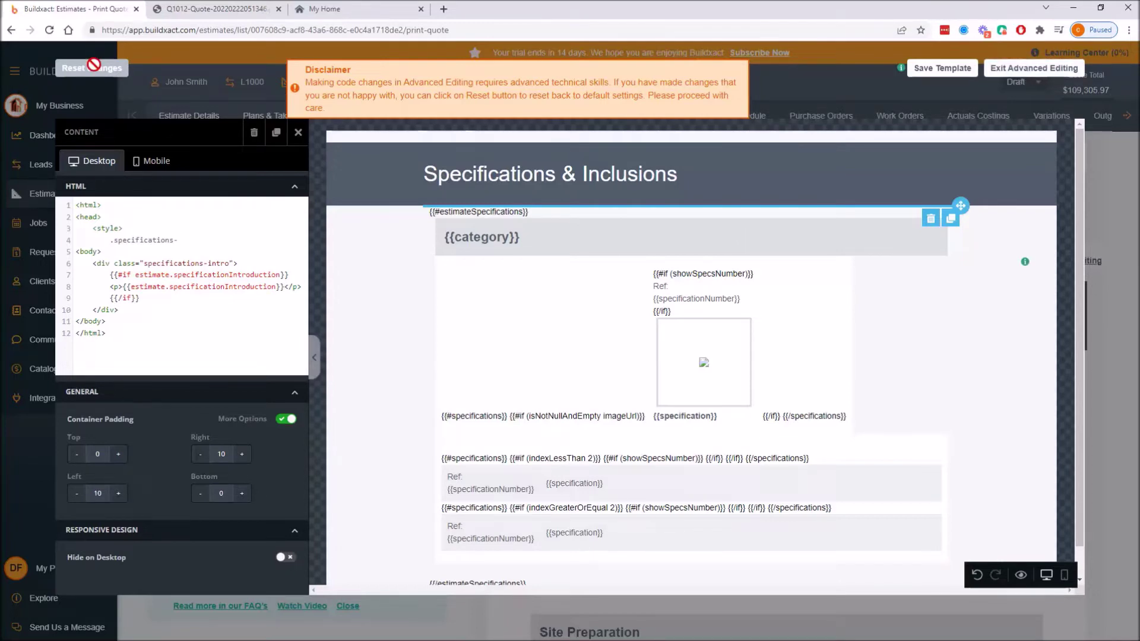
Change the 'Specifications & Inclusions' heading to 'Inclusions' in Advanced Editing and save the template
{"action": "left_click", "coordinate": [1003, 69]}
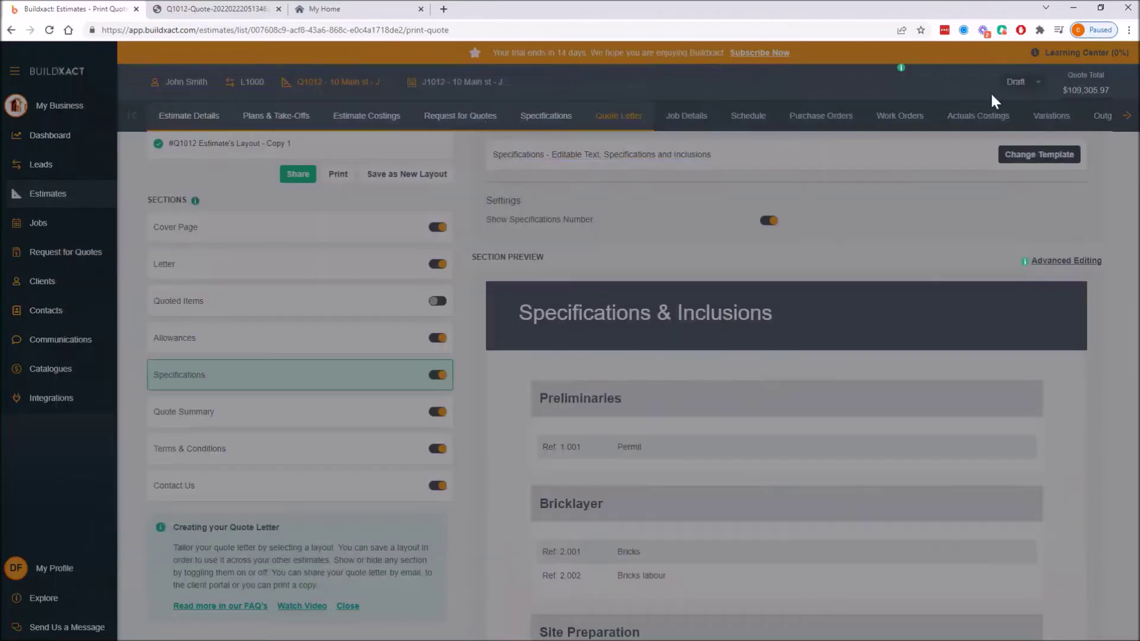
{"action": "left_click", "coordinate": [1076, 261]}
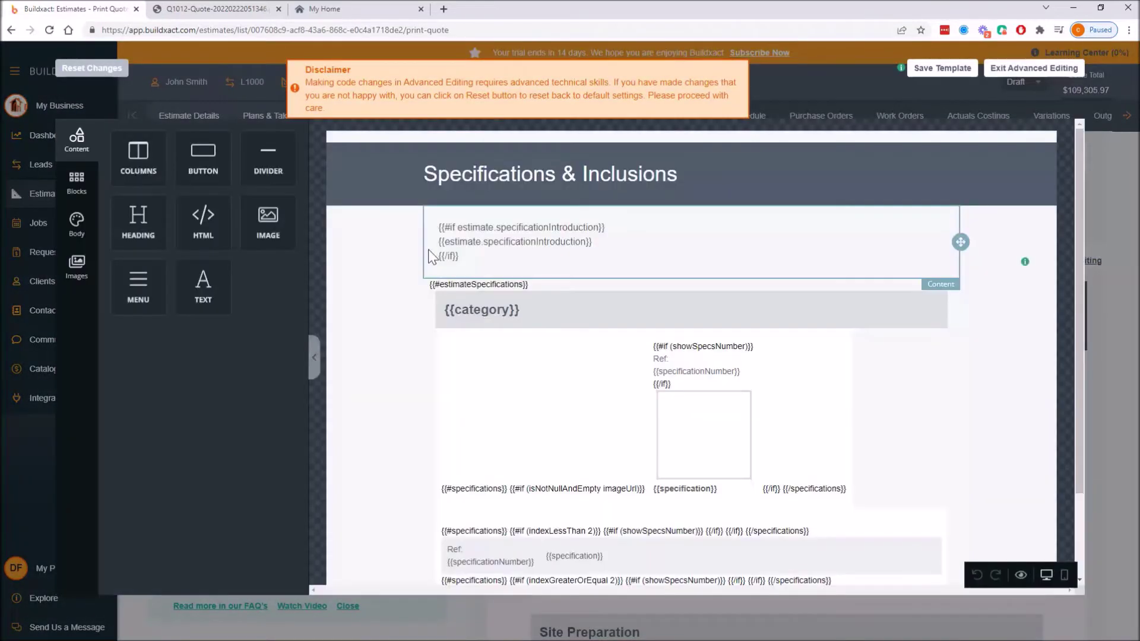
{"action": "left_click", "coordinate": [472, 177]}
{"action": "double_click", "coordinate": [478, 176]}
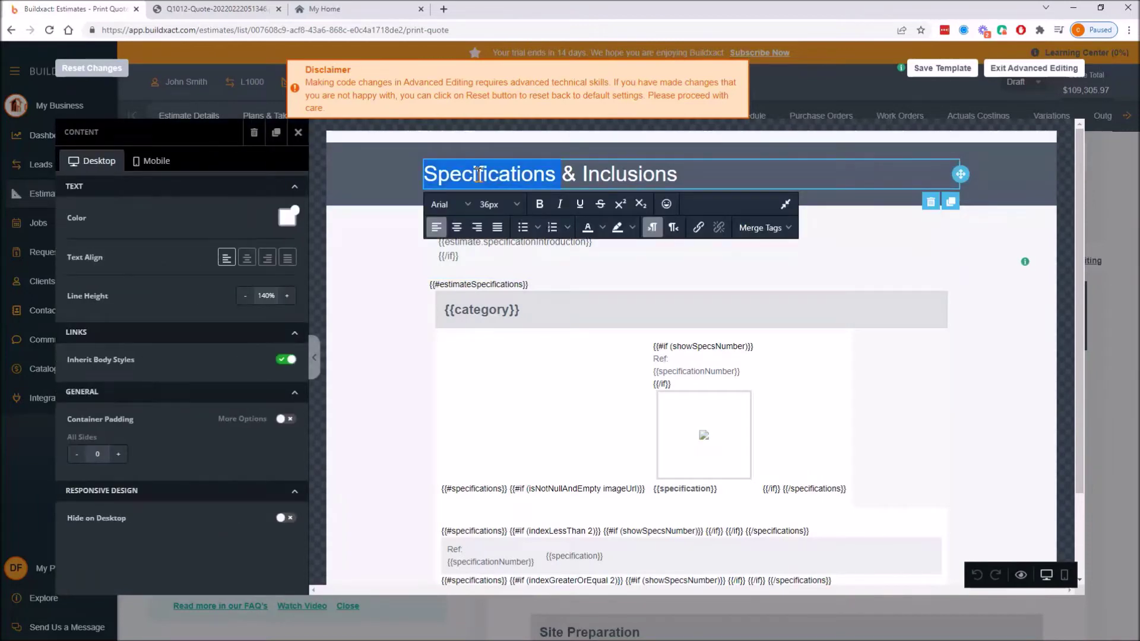
{"action": "key", "text": "Delete"}
{"action": "key", "text": "Delete"}
{"action": "key", "text": "Delete"}
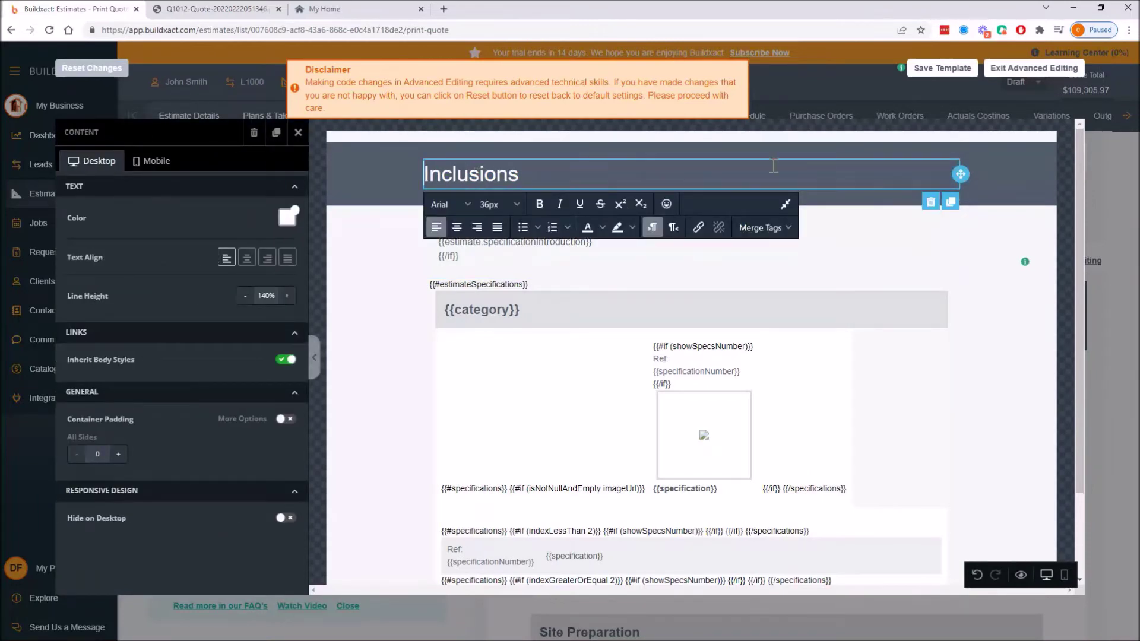
{"action": "left_click", "coordinate": [902, 240]}
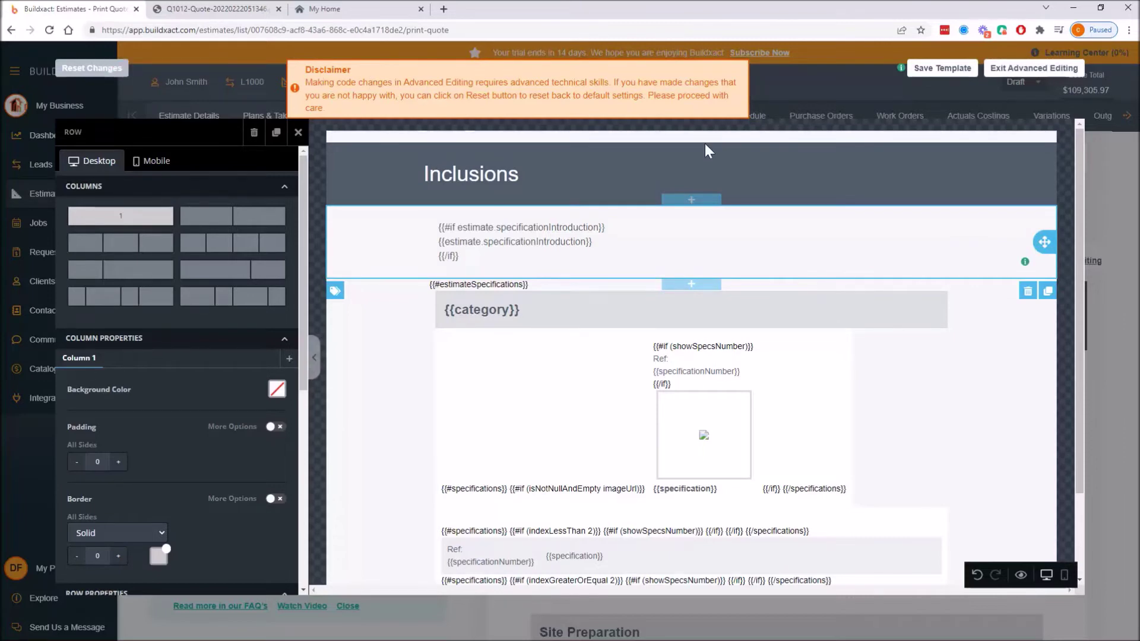
{"action": "left_click", "coordinate": [963, 69]}
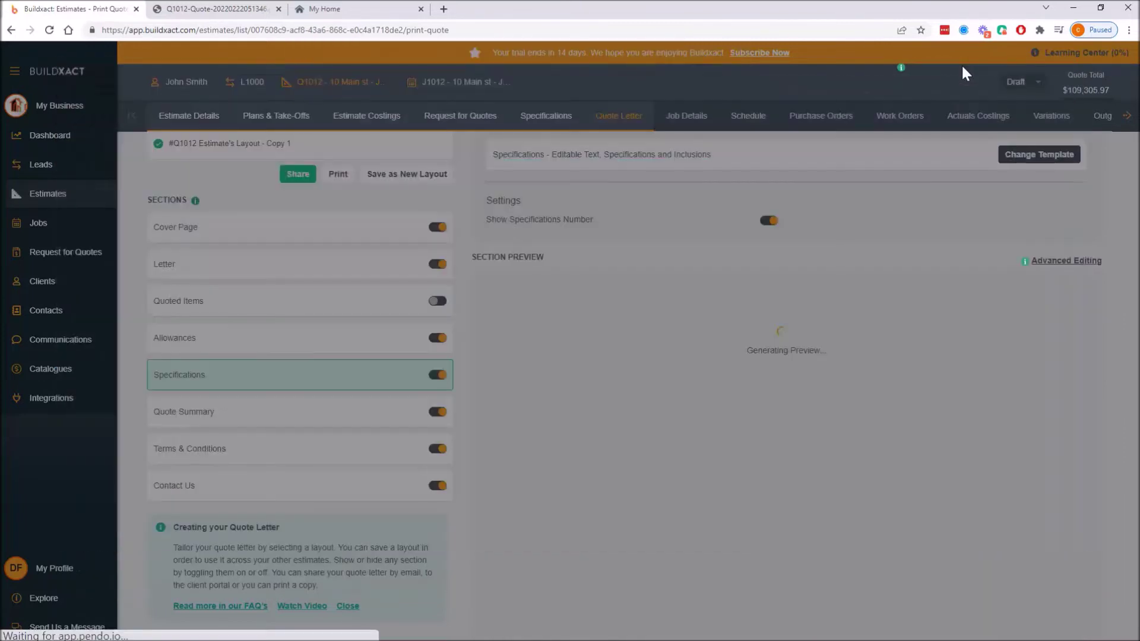
Turn on Show Categories so the Quote Summary lists category totals
{"action": "left_click", "coordinate": [356, 423]}
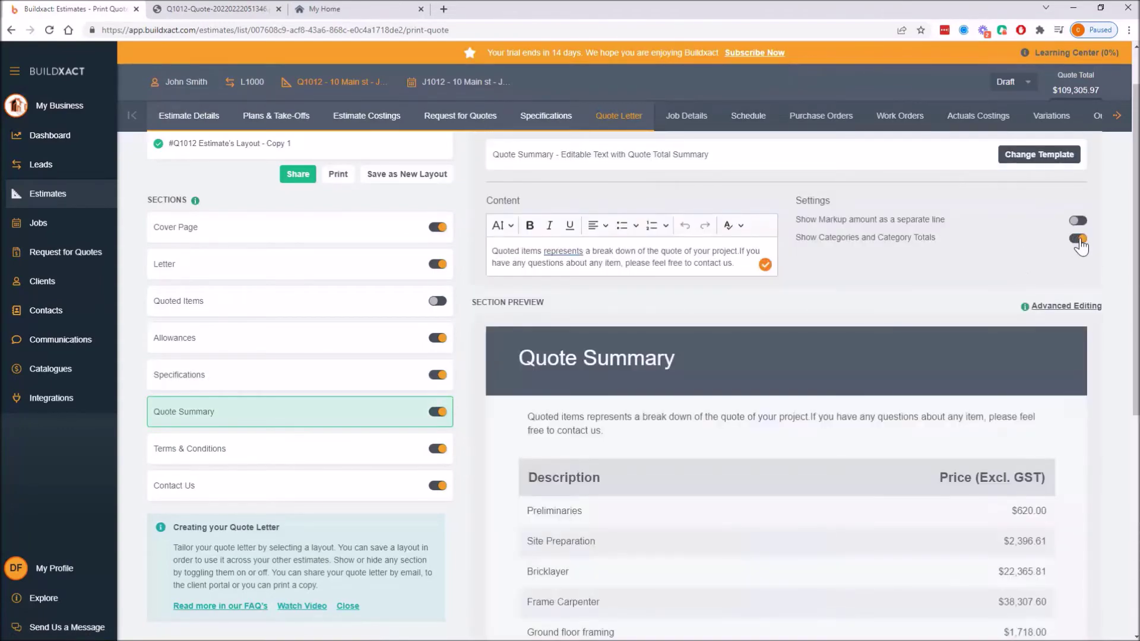
{"action": "left_click", "coordinate": [1078, 239]}
{"action": "scroll", "coordinate": [358, 328], "scroll_direction": "down", "scroll_amount": 2}
Switch off Show Business Logo and Show Business Address on the Contact Us page
{"action": "left_click", "coordinate": [359, 329]}
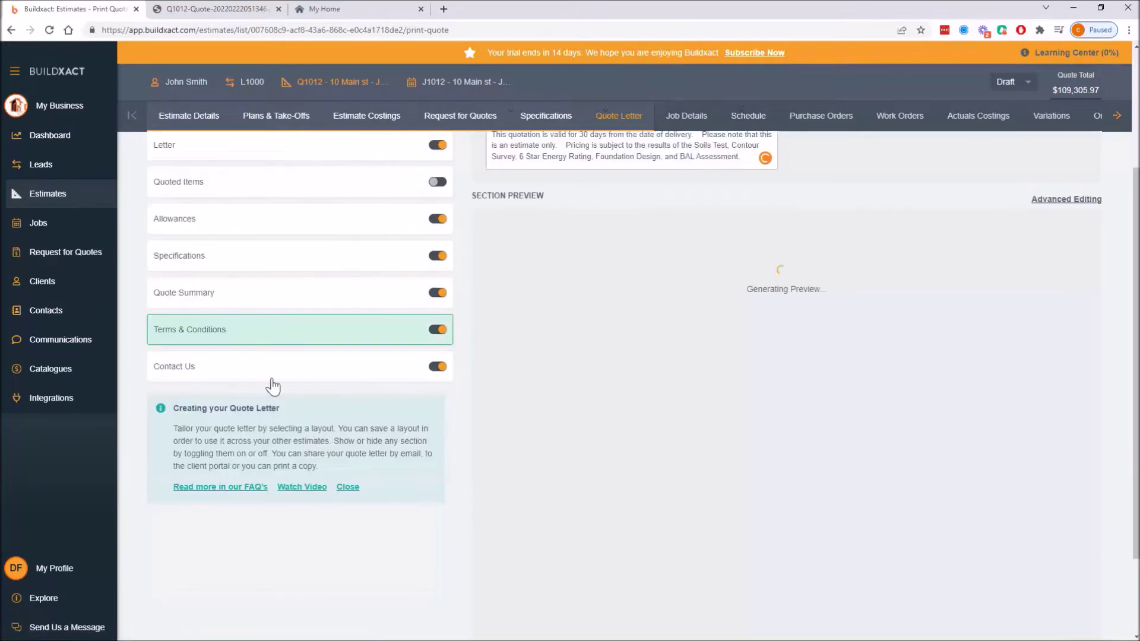
{"action": "scroll", "coordinate": [363, 338], "scroll_direction": "up", "scroll_amount": 1}
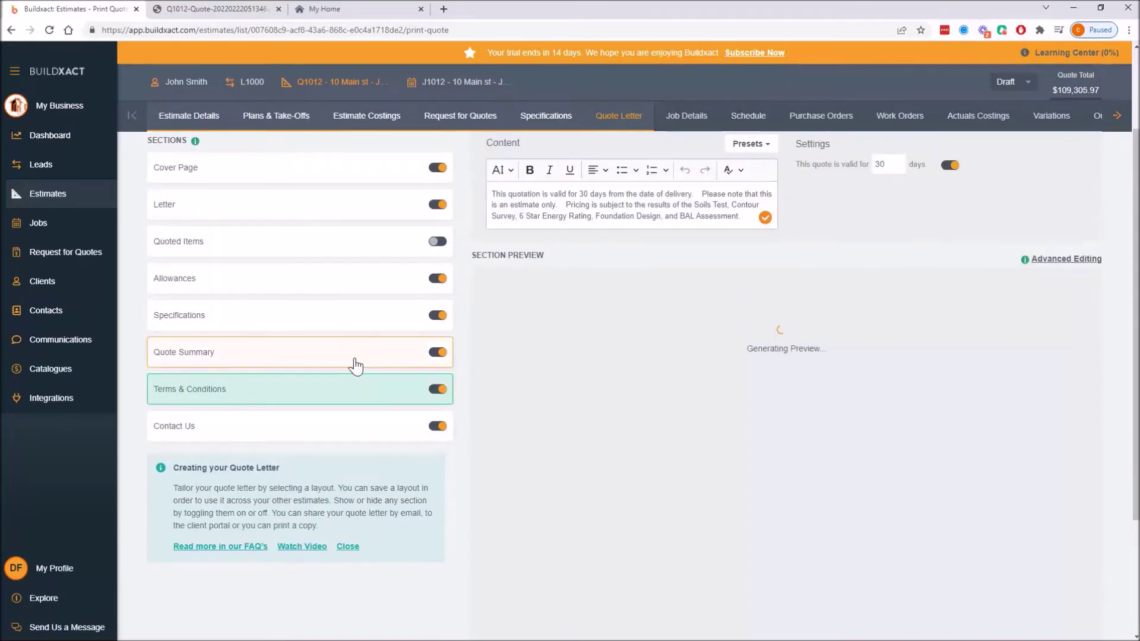
{"action": "left_click", "coordinate": [319, 429]}
{"action": "scroll", "coordinate": [754, 379], "scroll_direction": "up", "scroll_amount": 1}
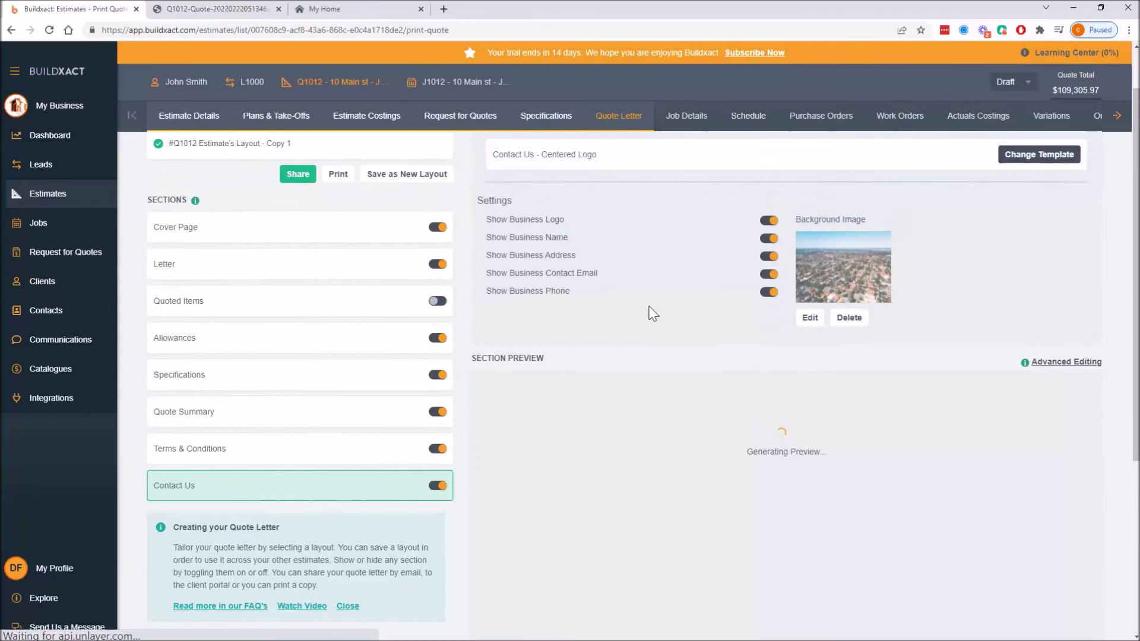
{"action": "left_click", "coordinate": [771, 221]}
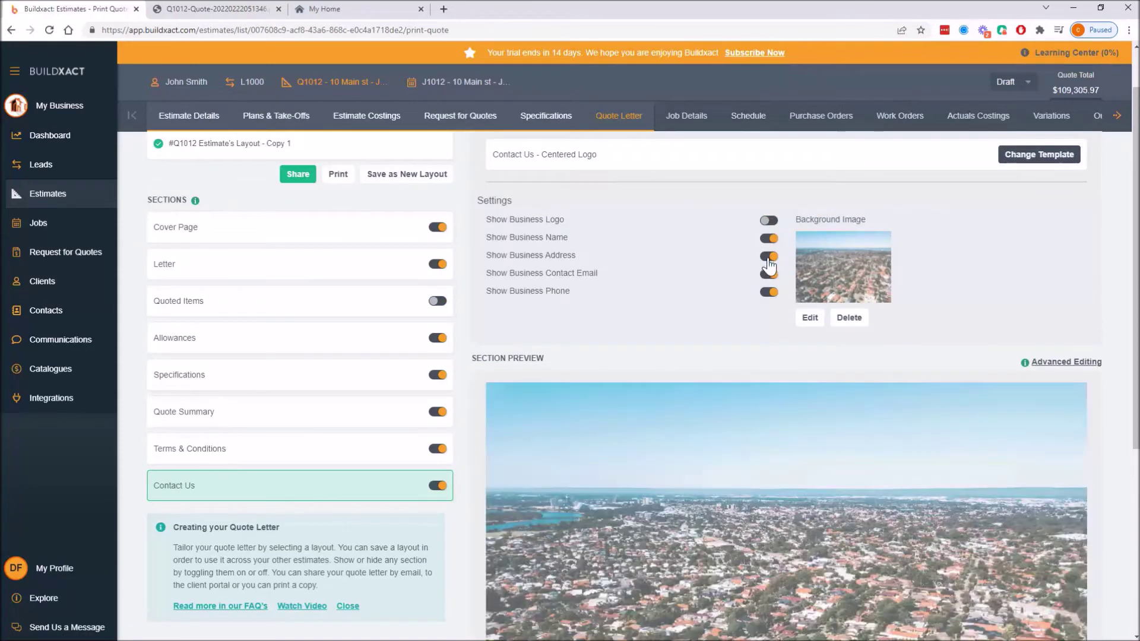
{"action": "left_click", "coordinate": [768, 257]}
{"action": "scroll", "coordinate": [768, 297], "scroll_direction": "down", "scroll_amount": 5}
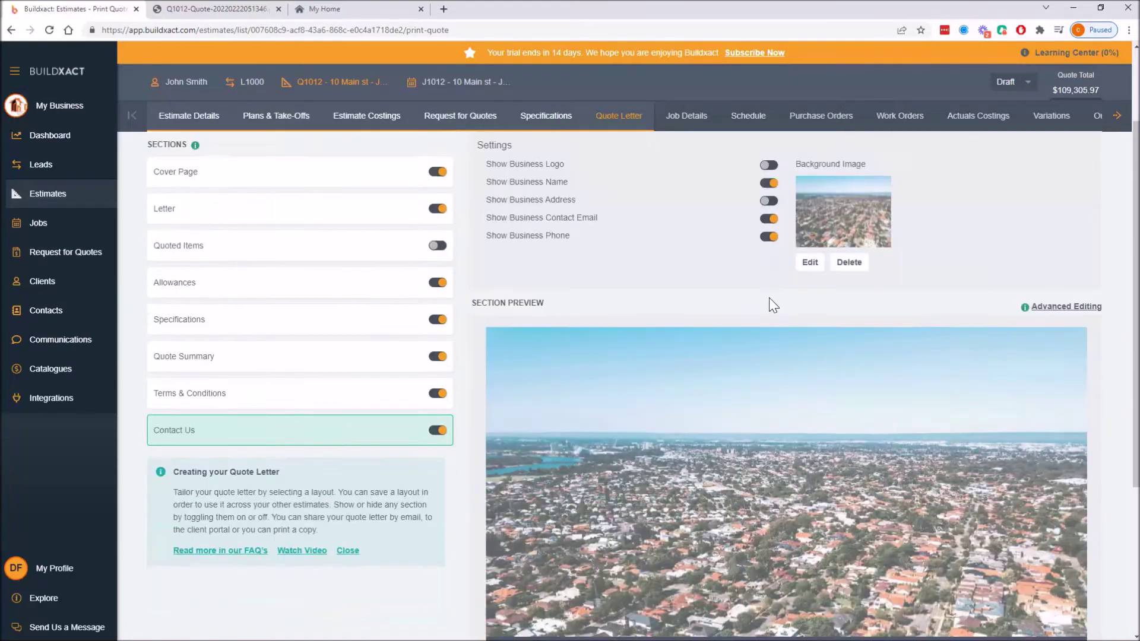
{"action": "scroll", "coordinate": [892, 342], "scroll_direction": "up", "scroll_amount": 4}
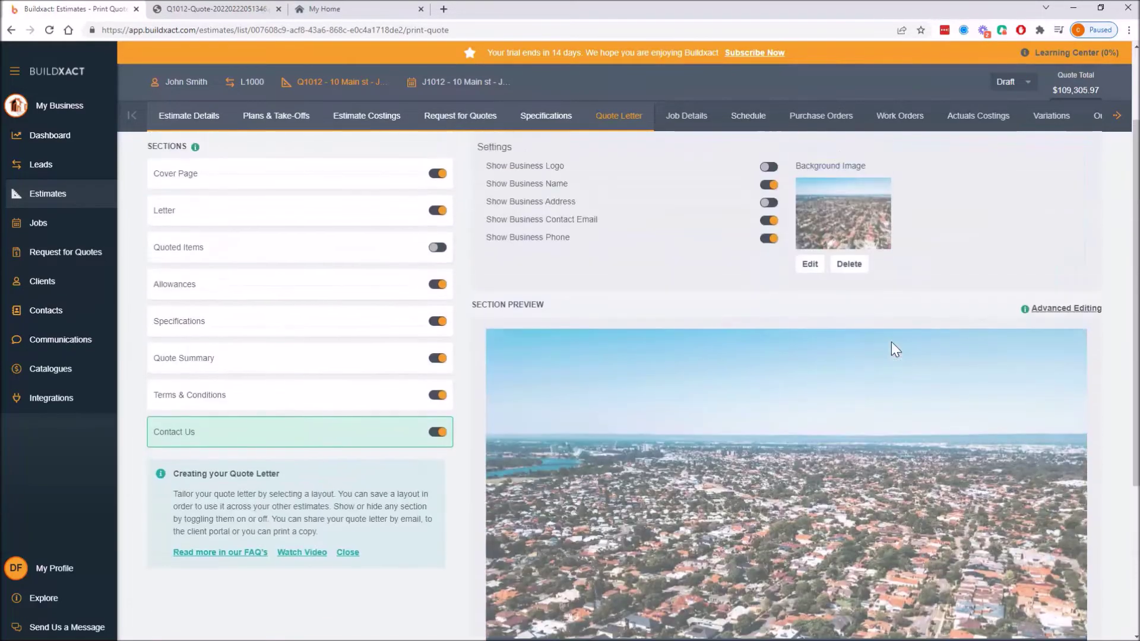
{"action": "scroll", "coordinate": [493, 285], "scroll_direction": "up", "scroll_amount": 2}
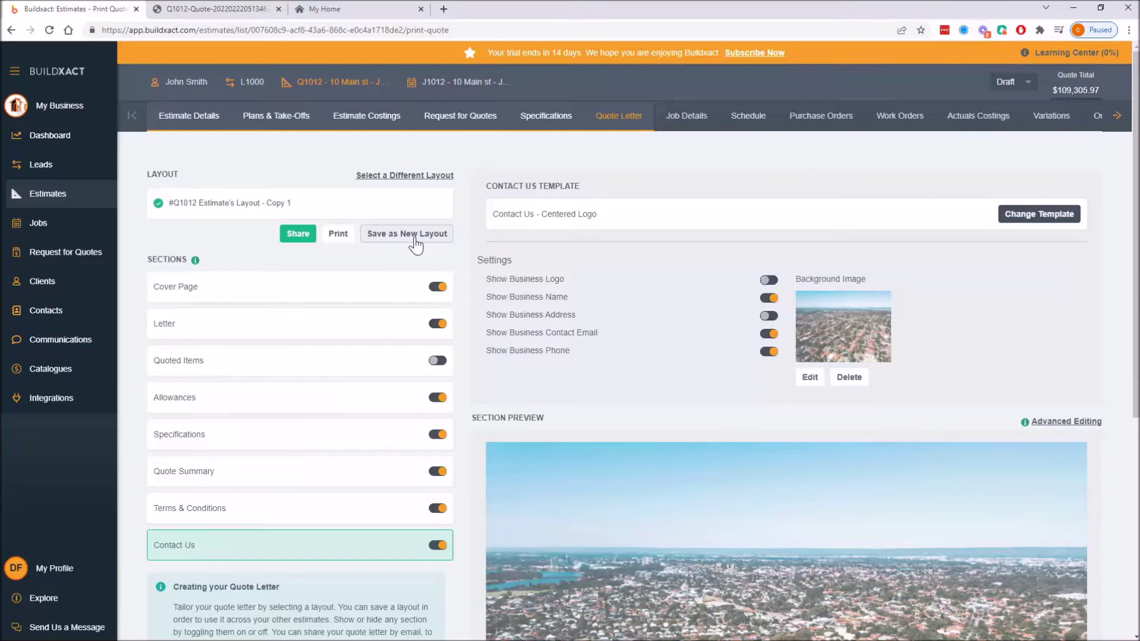
Save the current setup as a new layout with 'Demo' as its name and description
{"action": "left_click", "coordinate": [416, 243]}
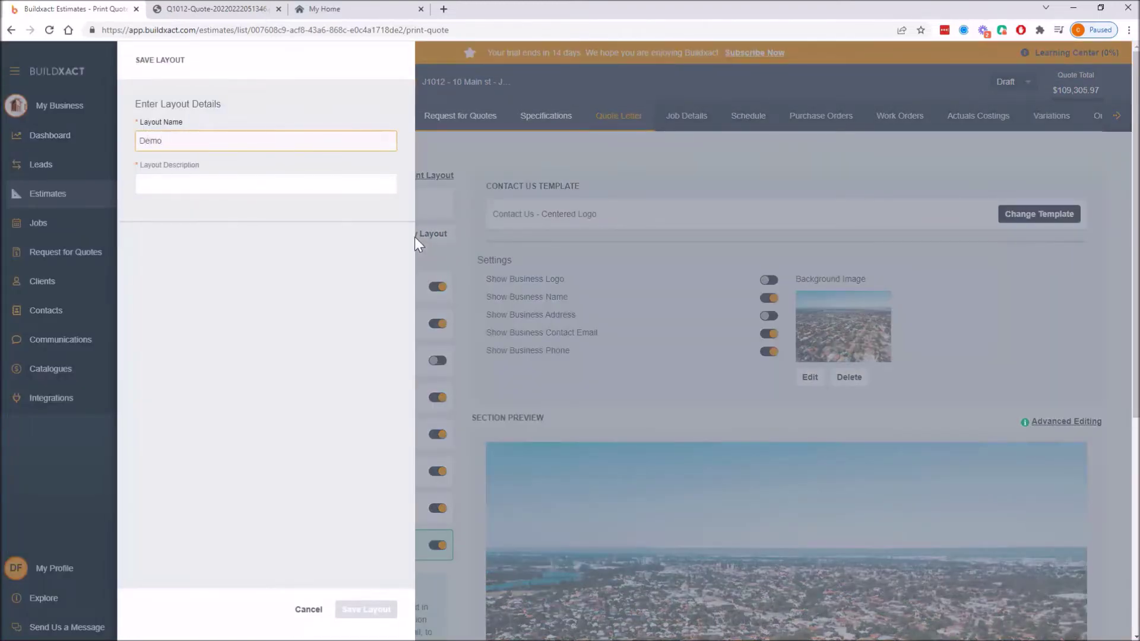
{"action": "key", "text": "Tab"}
{"action": "type", "text": "Demo"}
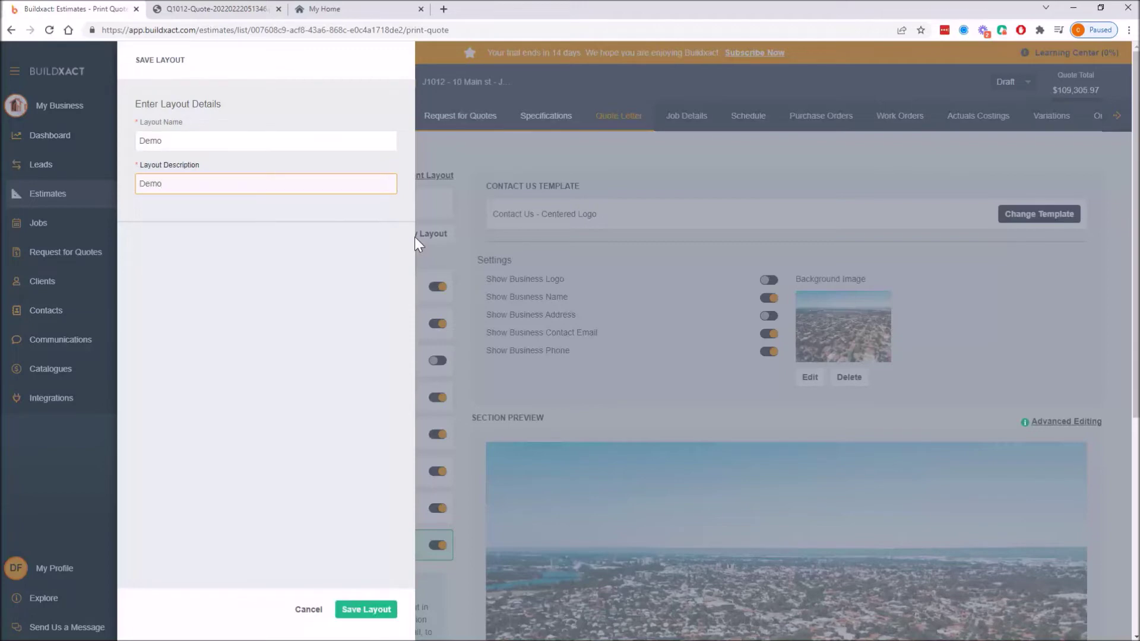
{"action": "left_click", "coordinate": [366, 609]}
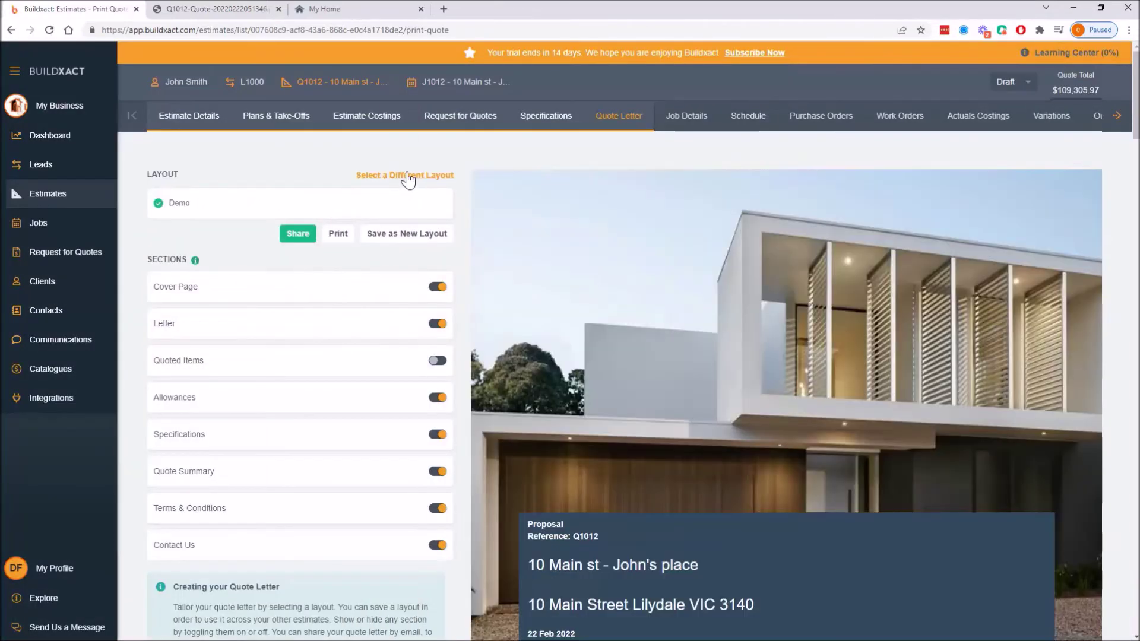
Browse the list of layouts and locate the Demo layout's title and description
{"action": "left_click", "coordinate": [407, 176]}
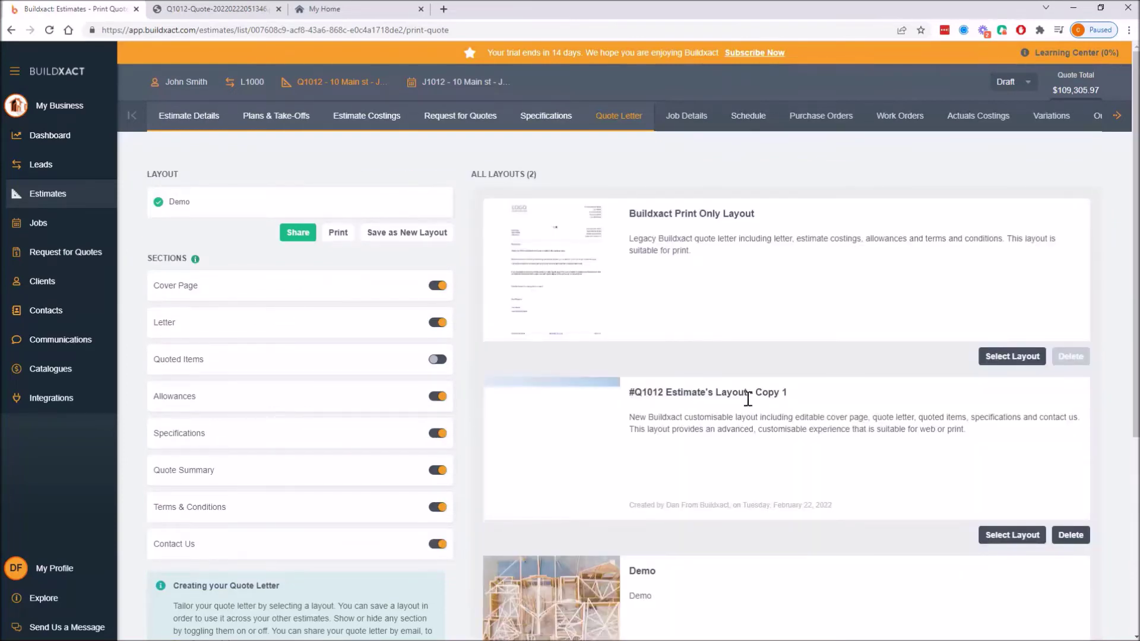
{"action": "scroll", "coordinate": [647, 451], "scroll_direction": "down", "scroll_amount": 2}
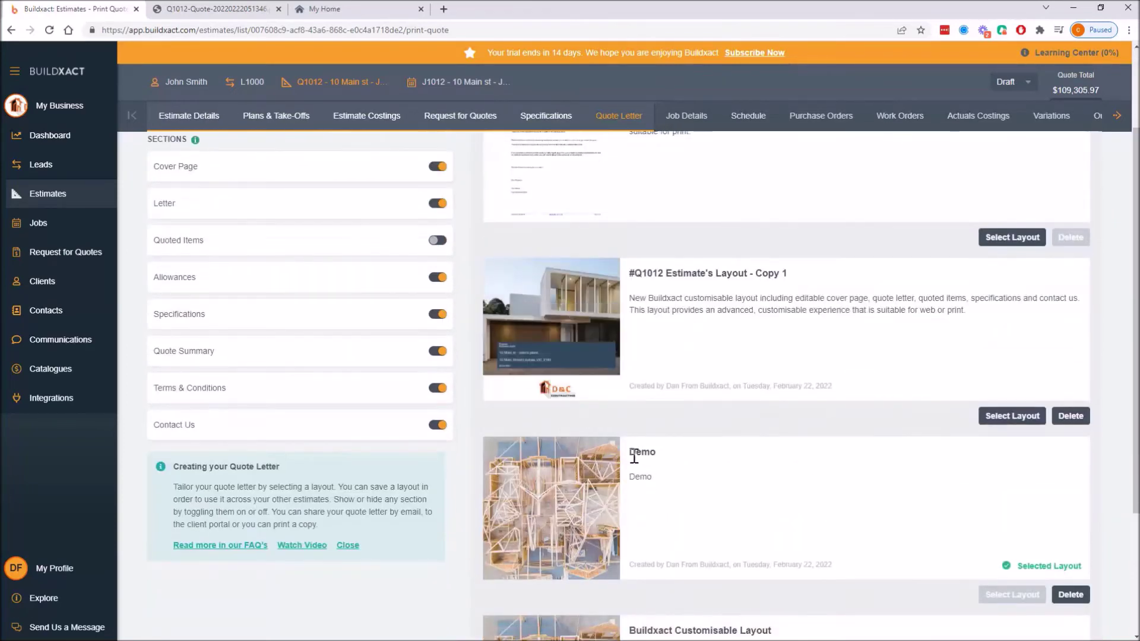
{"action": "left_click_drag", "start_coordinate": [630, 456], "coordinate": [656, 478]}
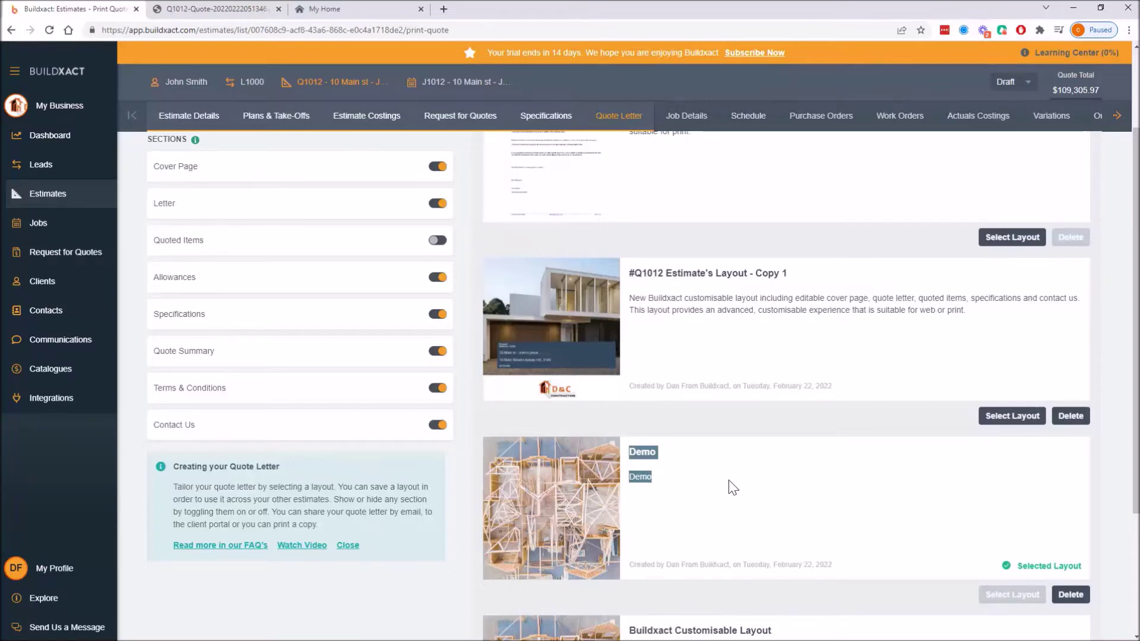
{"action": "scroll", "coordinate": [729, 481], "scroll_direction": "up", "scroll_amount": 1}
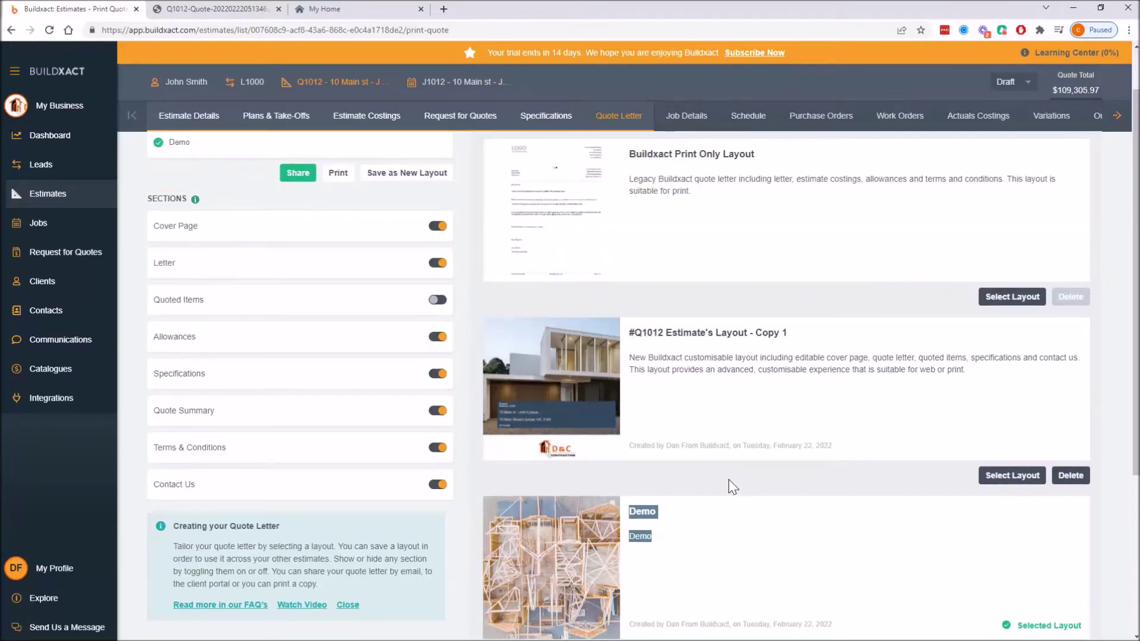
{"action": "scroll", "coordinate": [729, 479], "scroll_direction": "down", "scroll_amount": 2}
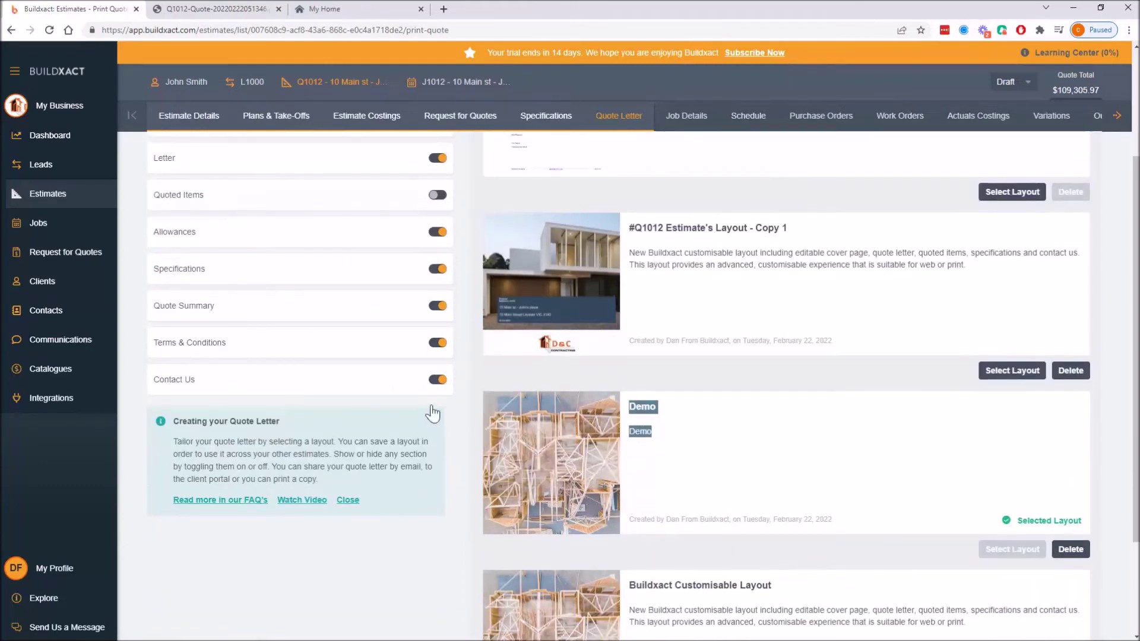
{"action": "scroll", "coordinate": [432, 414], "scroll_direction": "up", "scroll_amount": 3}
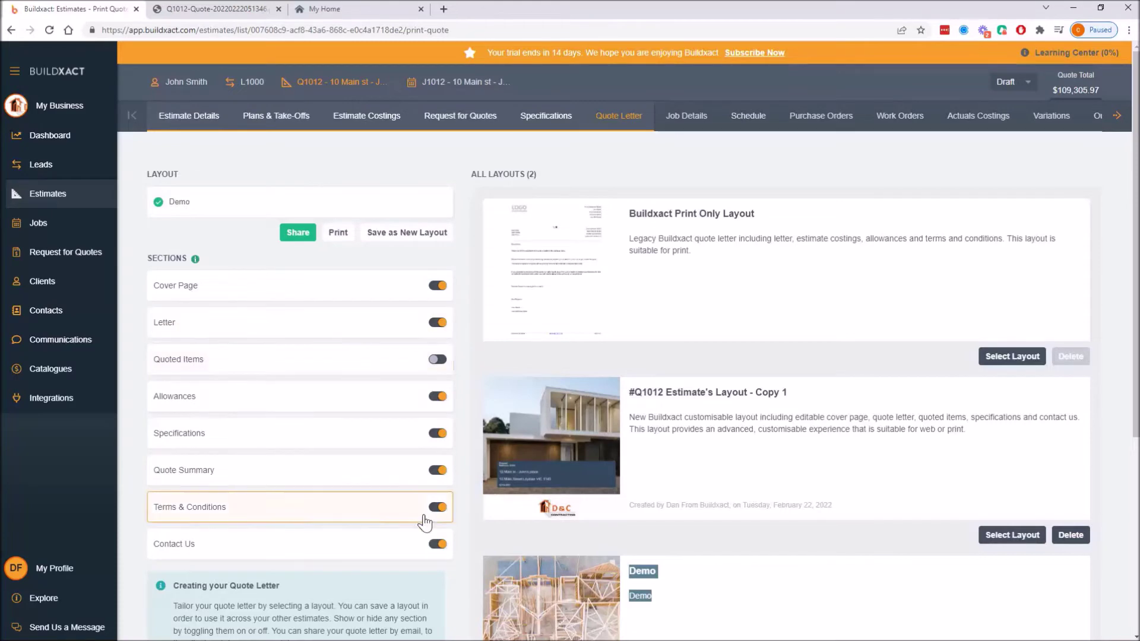
Turn off category totals in the Quote Summary and bring up the All Layouts list
{"action": "left_click", "coordinate": [327, 471]}
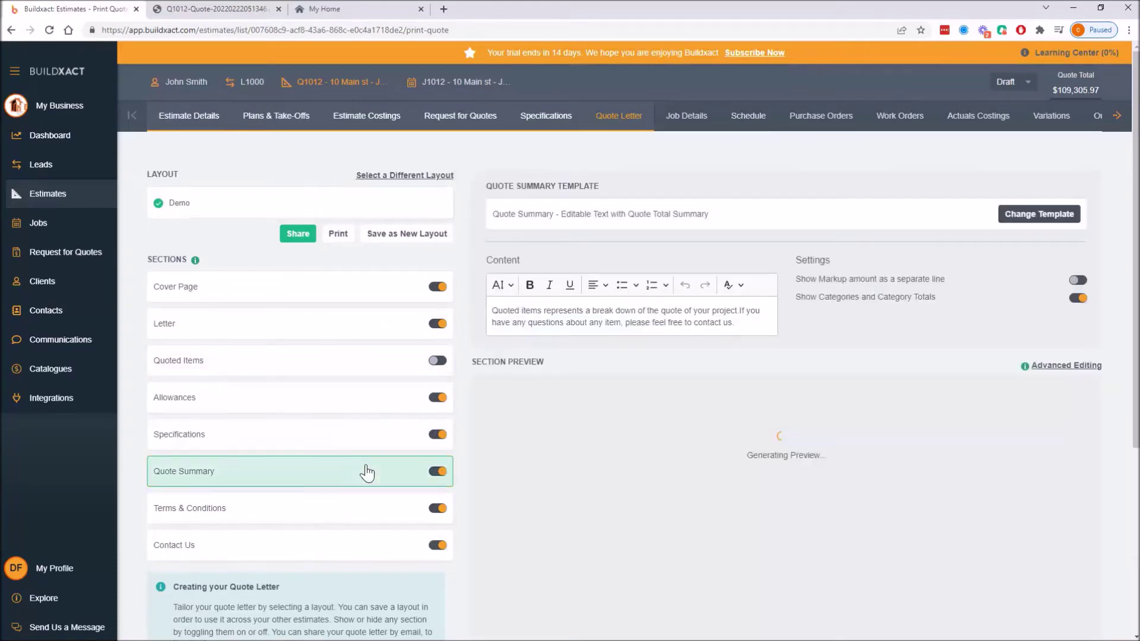
{"action": "left_click", "coordinate": [1078, 297]}
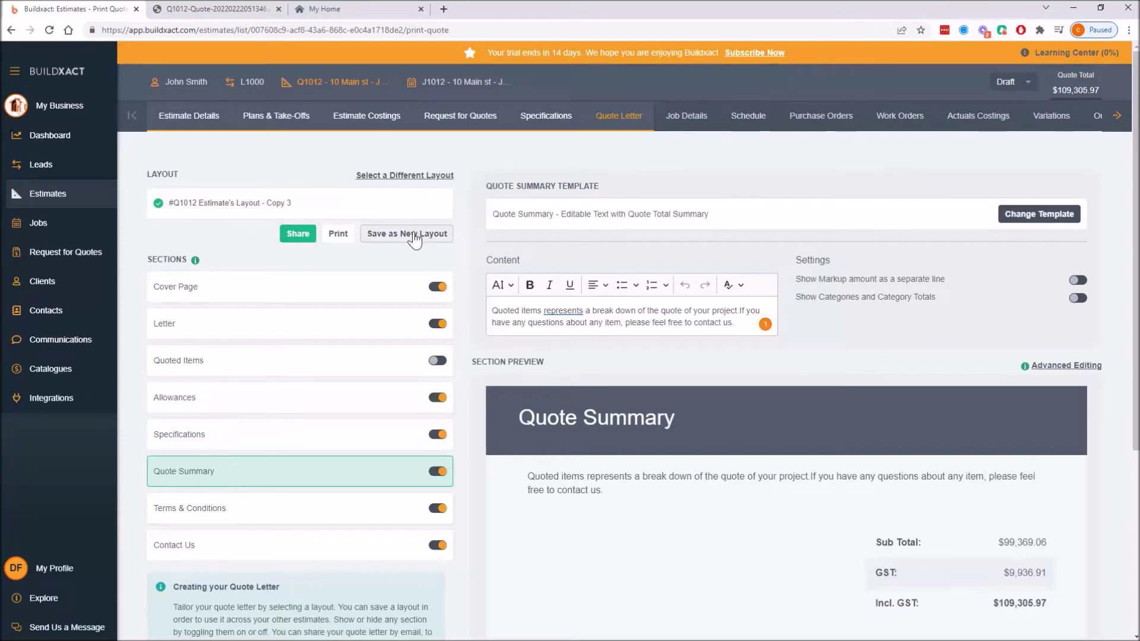
{"action": "left_click", "coordinate": [404, 175]}
Scroll through the four layouts, keeping #Q1012 Estimate's Layout - Copy 3 selected, then start sharing
{"action": "scroll", "coordinate": [614, 543], "scroll_direction": "down", "scroll_amount": 2}
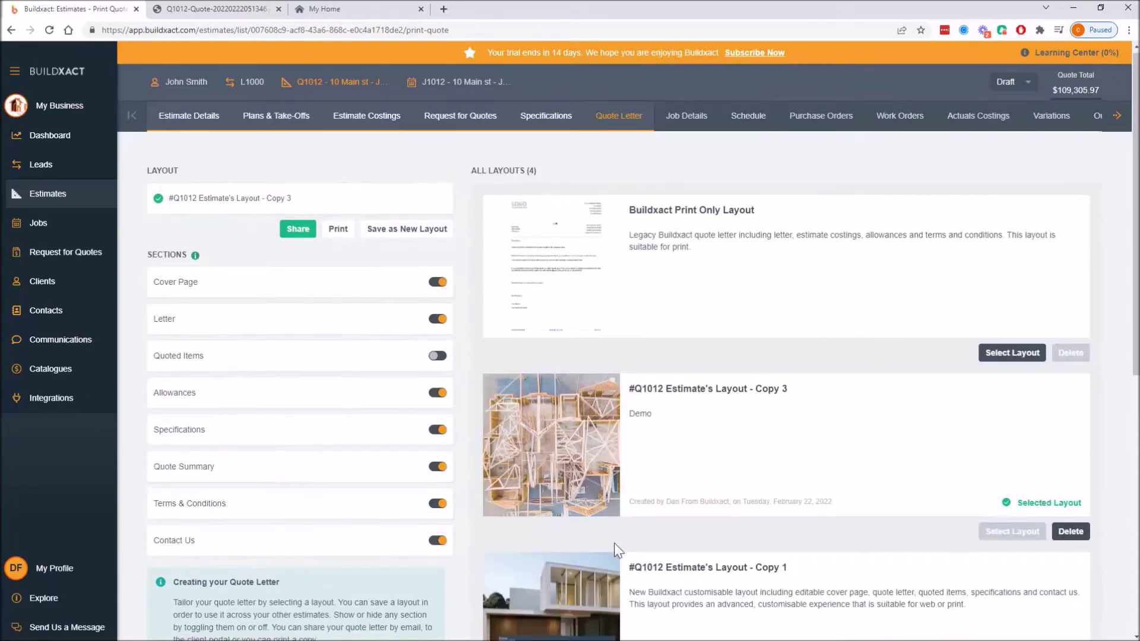
{"action": "scroll", "coordinate": [618, 549], "scroll_direction": "down", "scroll_amount": 2}
{"action": "scroll", "coordinate": [638, 528], "scroll_direction": "down", "scroll_amount": 2}
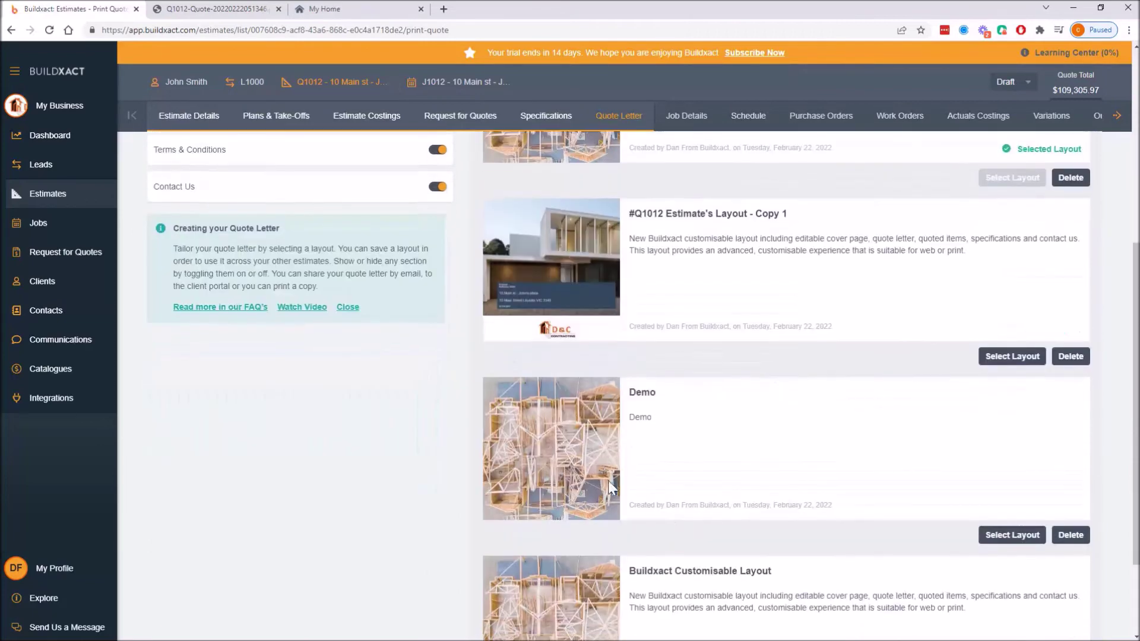
{"action": "scroll", "coordinate": [627, 460], "scroll_direction": "up", "scroll_amount": 3}
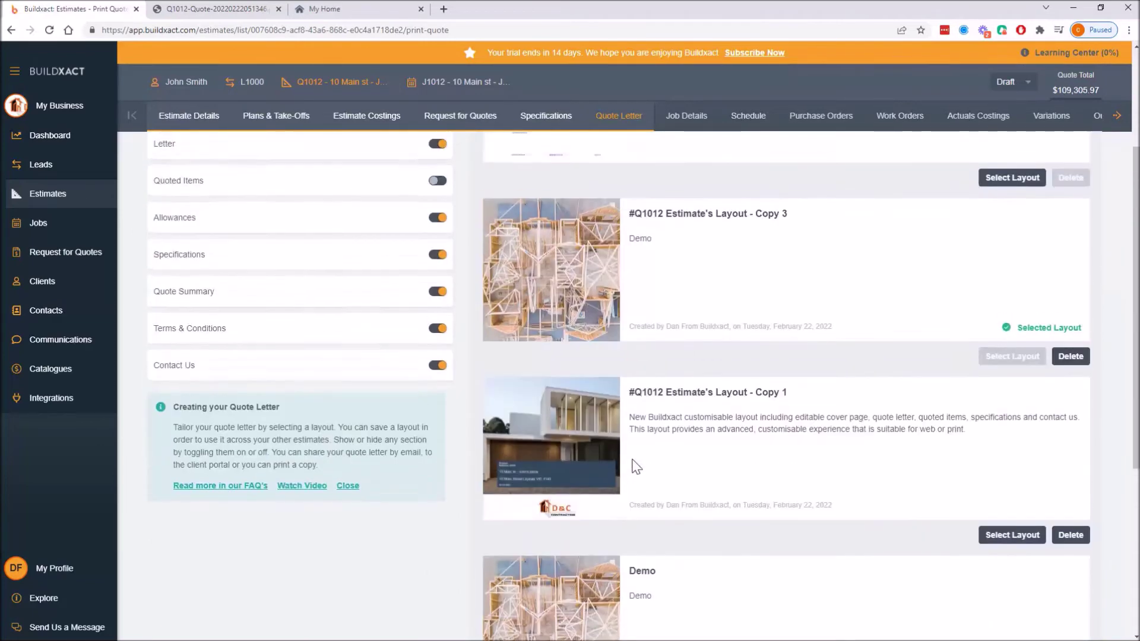
{"action": "scroll", "coordinate": [627, 469], "scroll_direction": "up", "scroll_amount": 1}
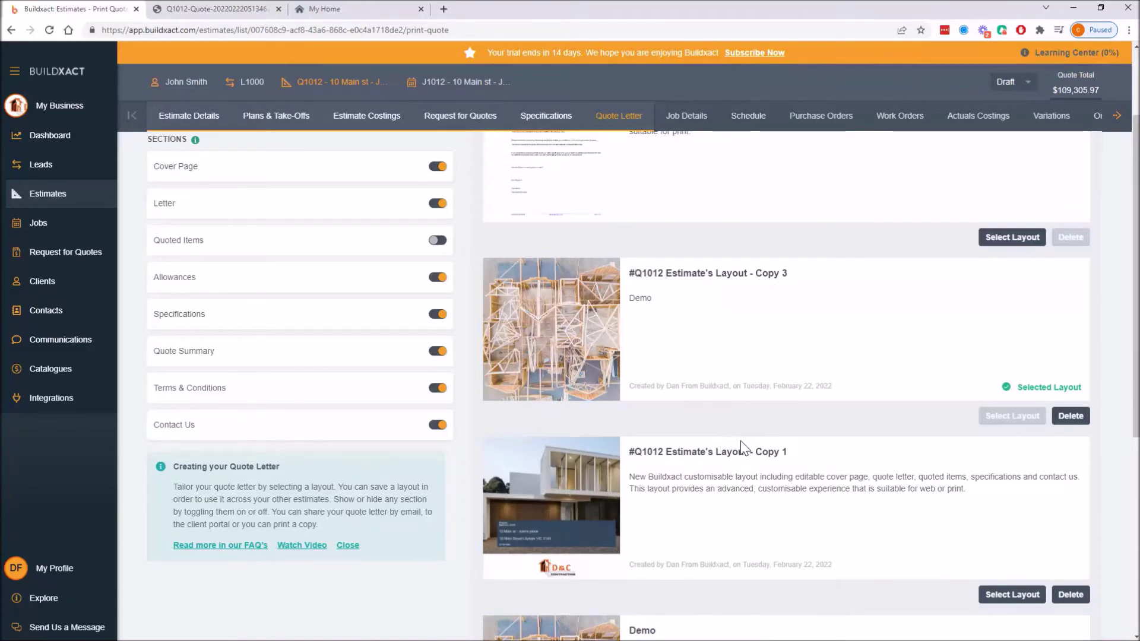
{"action": "scroll", "coordinate": [758, 452], "scroll_direction": "down", "scroll_amount": 3}
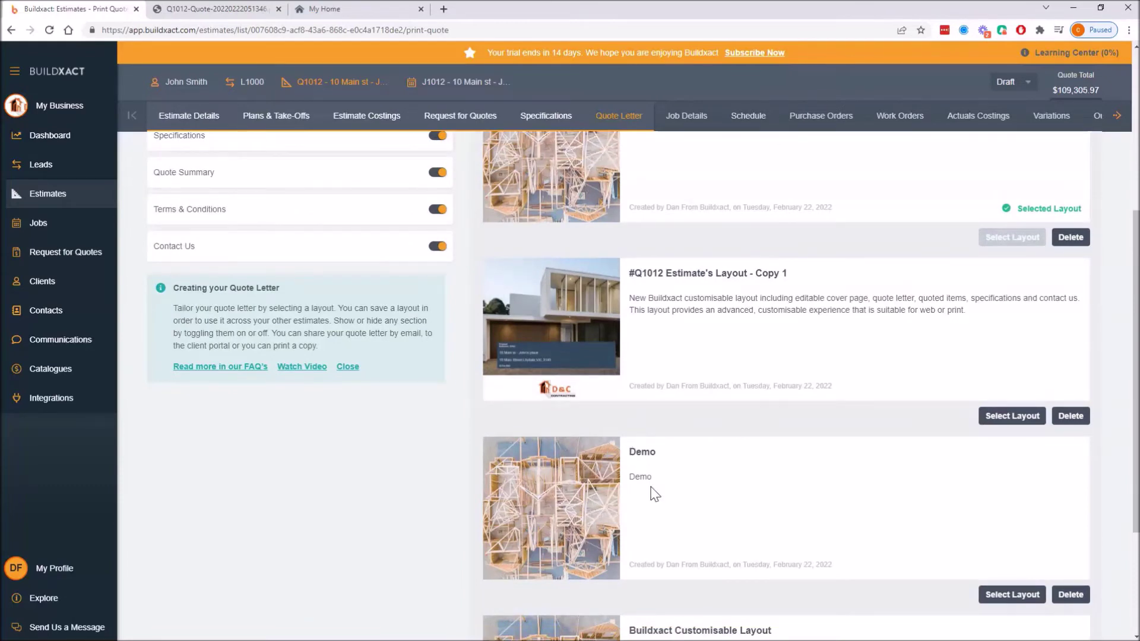
{"action": "scroll", "coordinate": [451, 469], "scroll_direction": "up", "scroll_amount": 5}
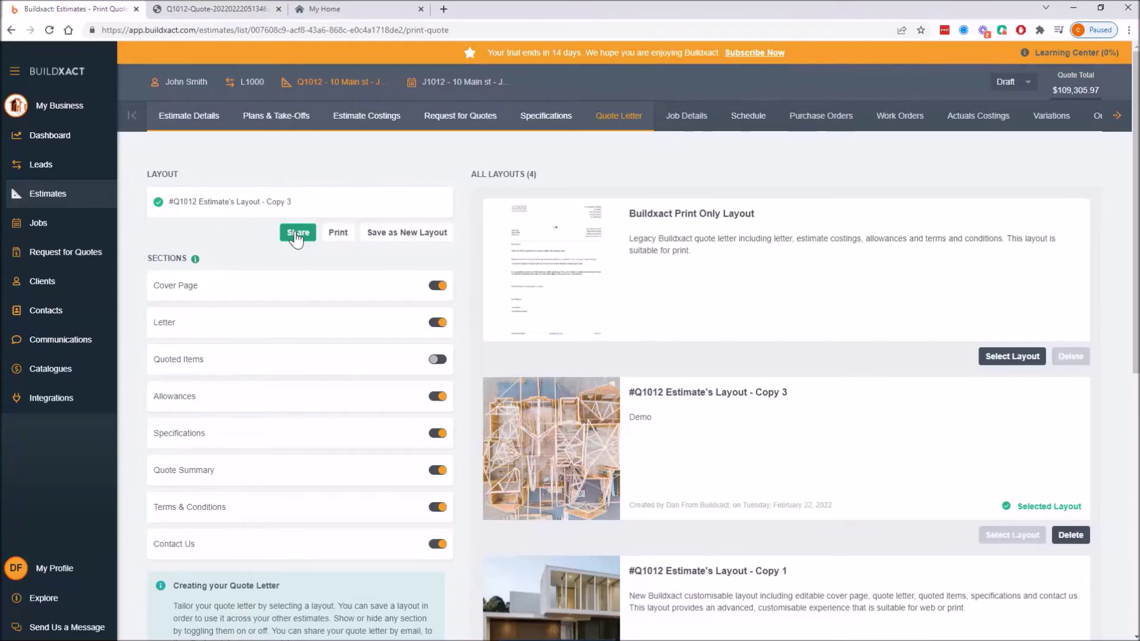
{"action": "left_click", "coordinate": [297, 235]}
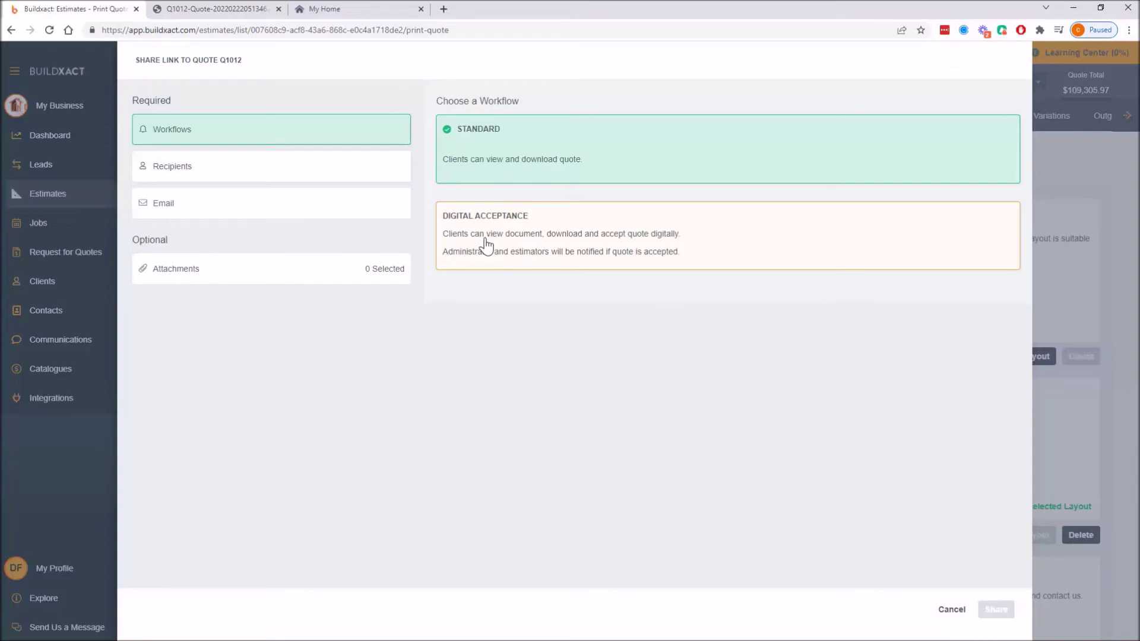
Choose the Digital Acceptance workflow and set 'Share to client portal' to Yes
{"action": "left_click", "coordinate": [486, 244]}
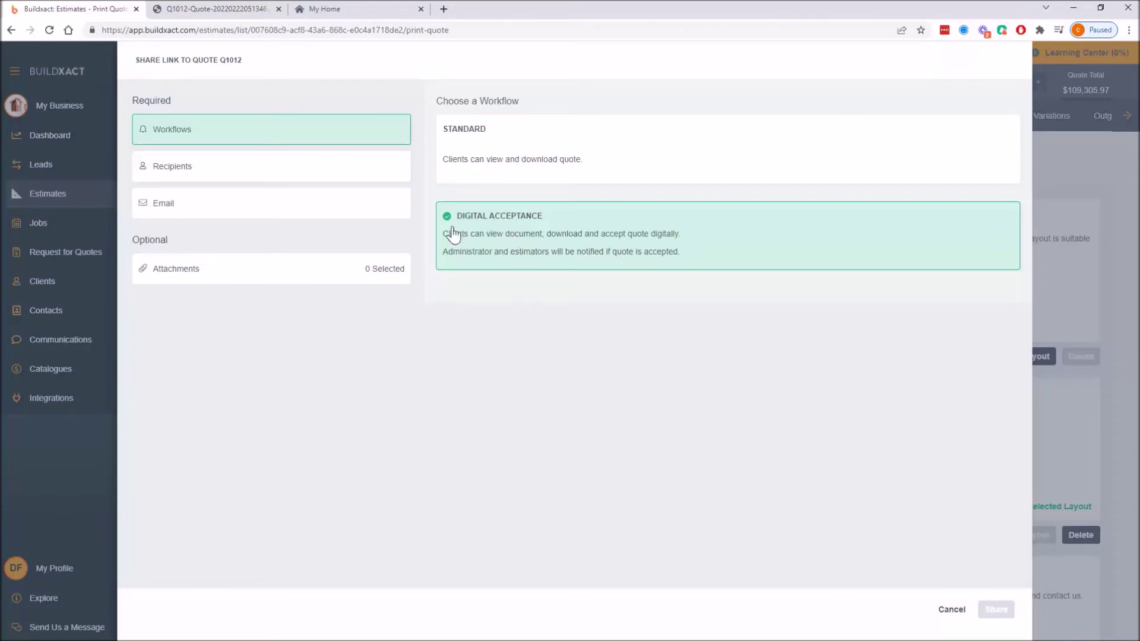
{"action": "left_click", "coordinate": [246, 166]}
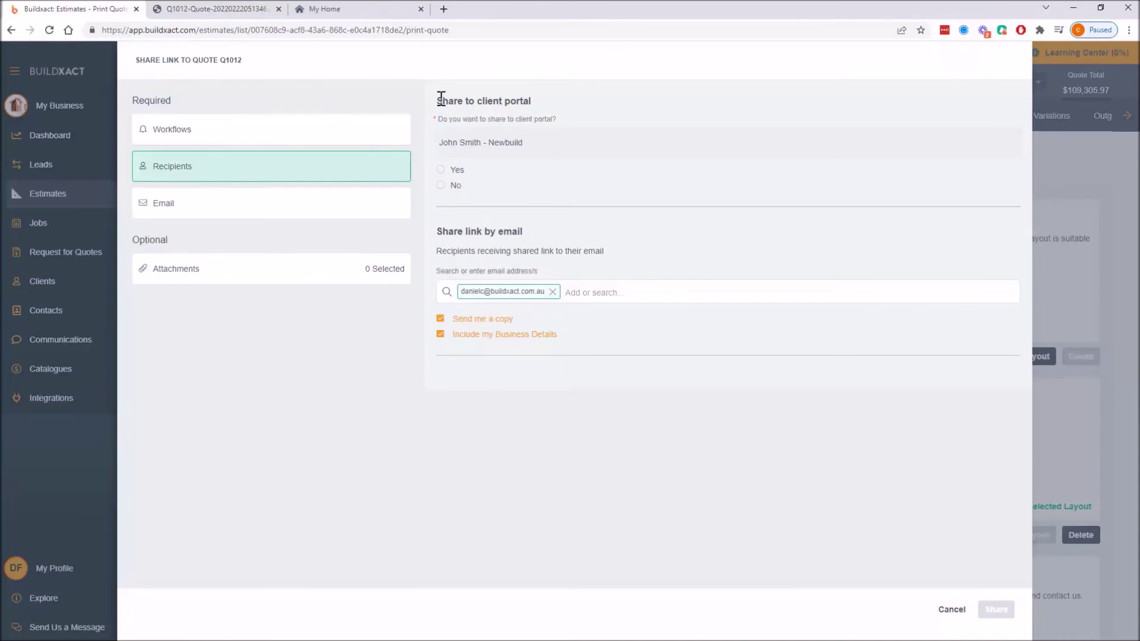
{"action": "left_click_drag", "start_coordinate": [441, 99], "coordinate": [492, 192]}
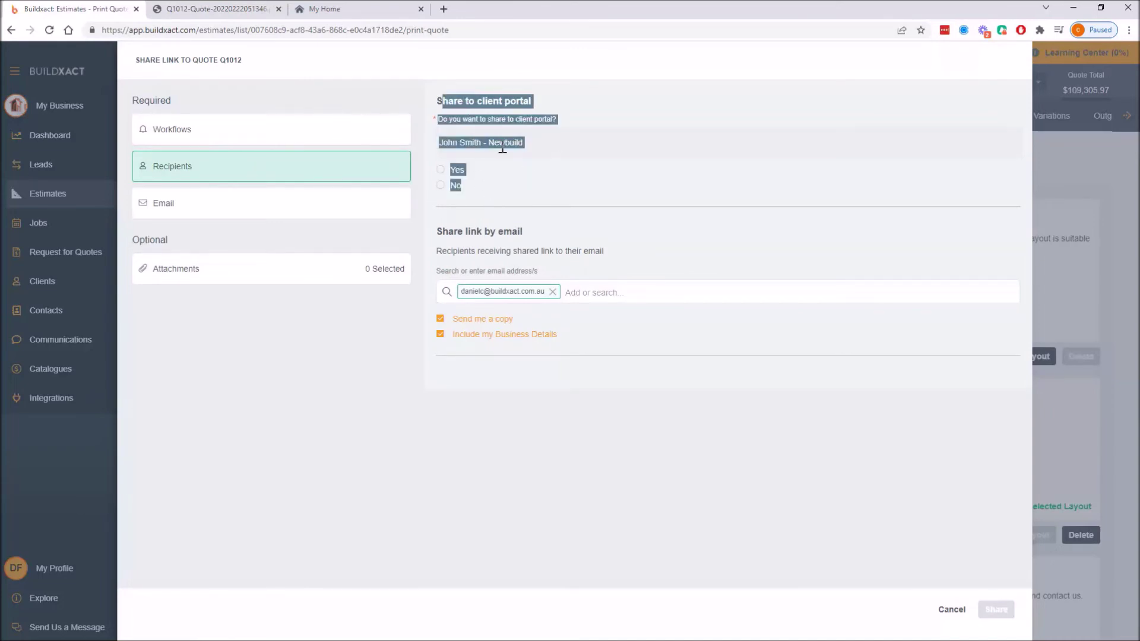
{"action": "left_click", "coordinate": [573, 200]}
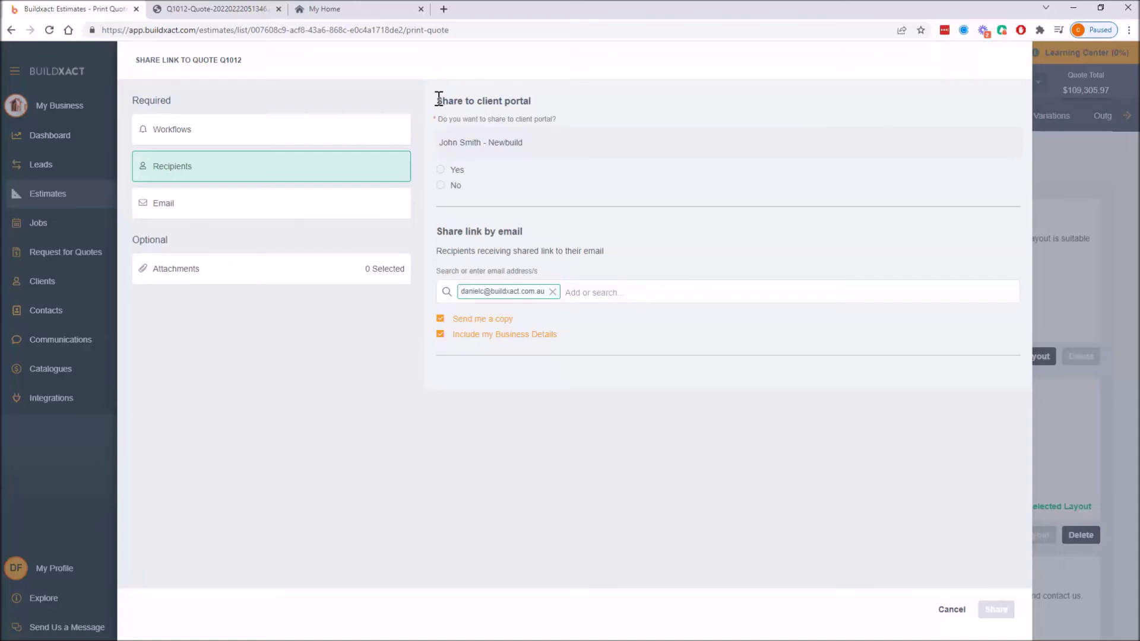
{"action": "left_click_drag", "start_coordinate": [438, 99], "coordinate": [491, 191]}
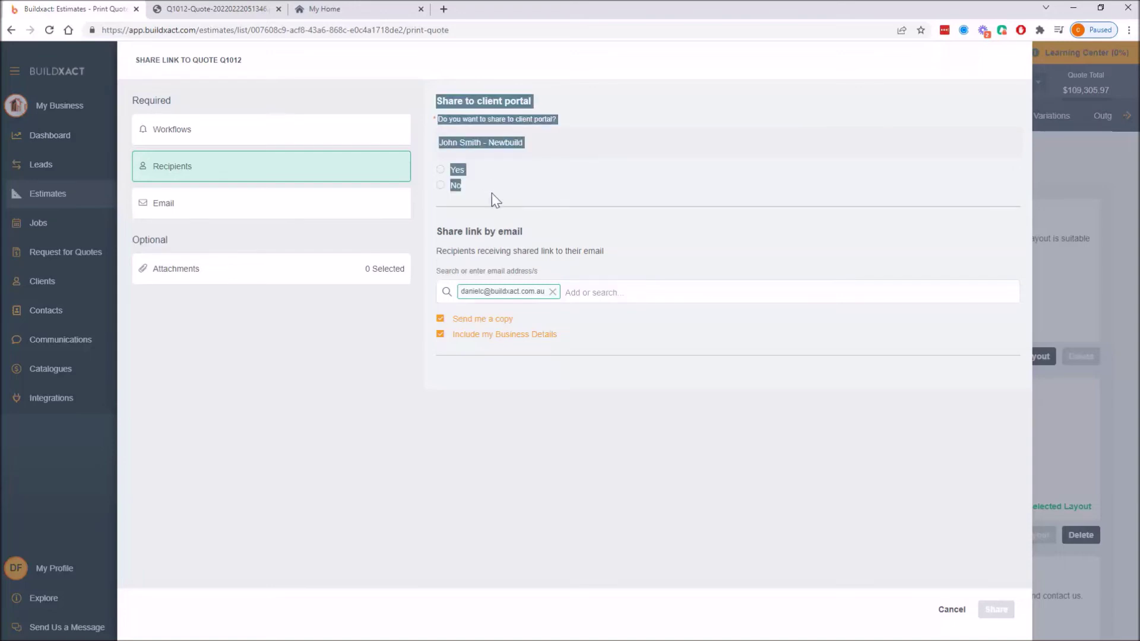
{"action": "left_click", "coordinate": [592, 176]}
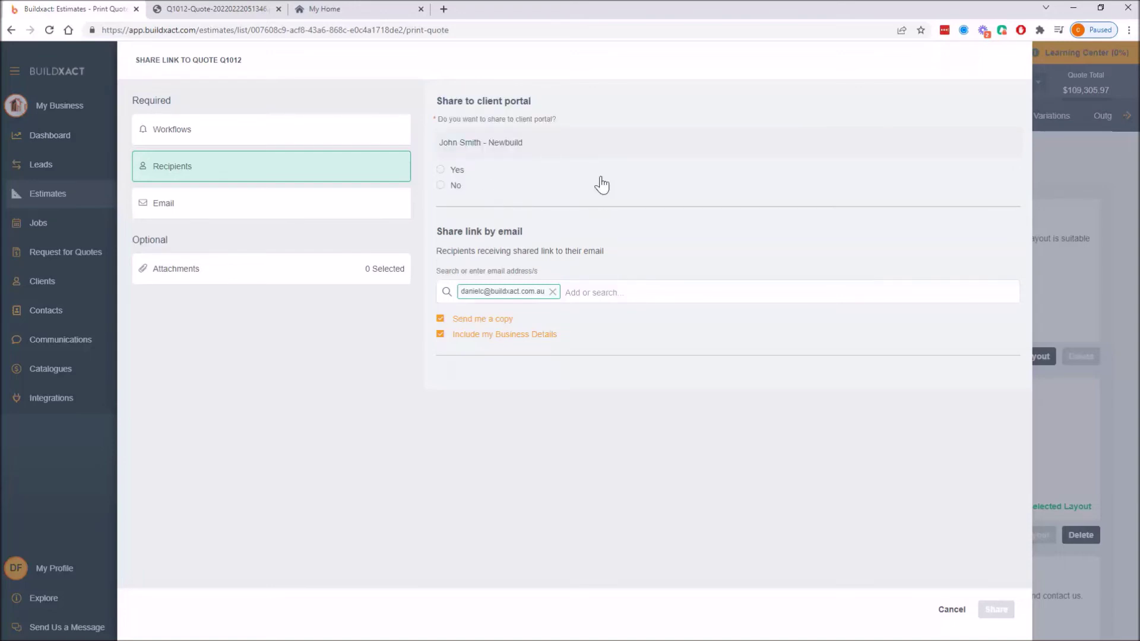
{"action": "left_click", "coordinate": [441, 171]}
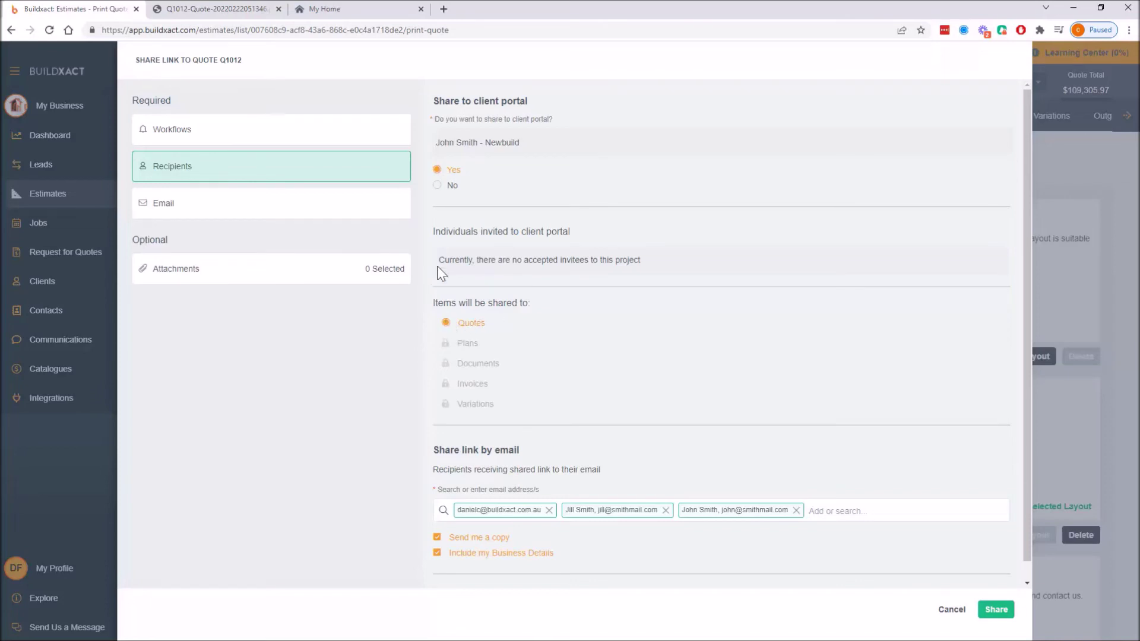
Highlight the no-accepted-invitees note and the 'Share link by email' heading in Recipients
{"action": "left_click_drag", "start_coordinate": [438, 261], "coordinate": [667, 250]}
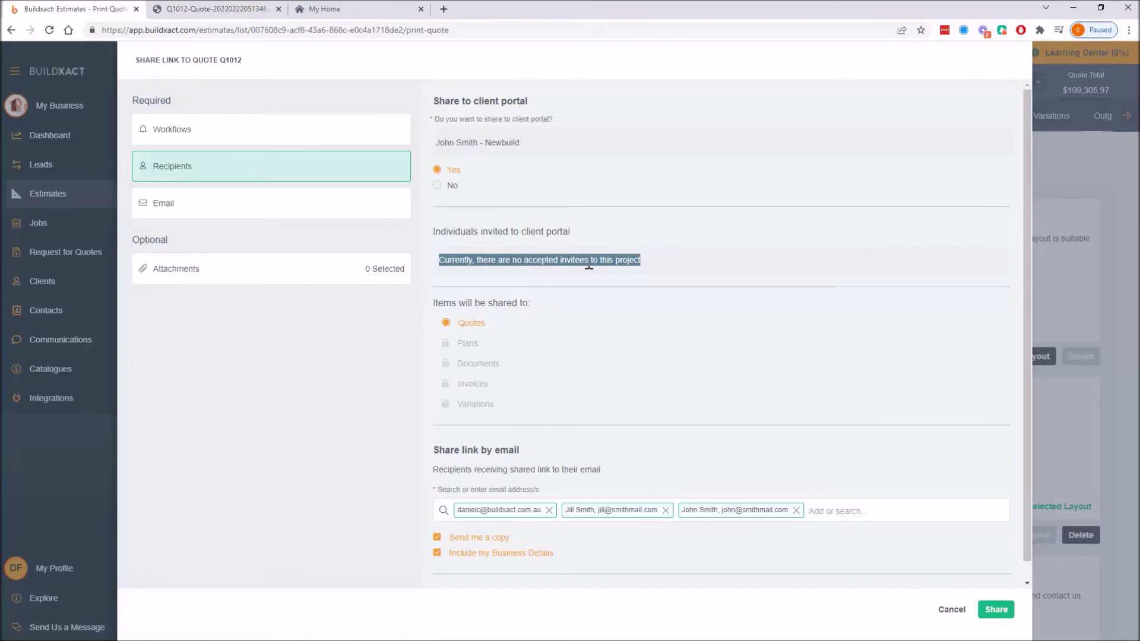
{"action": "left_click", "coordinate": [651, 279]}
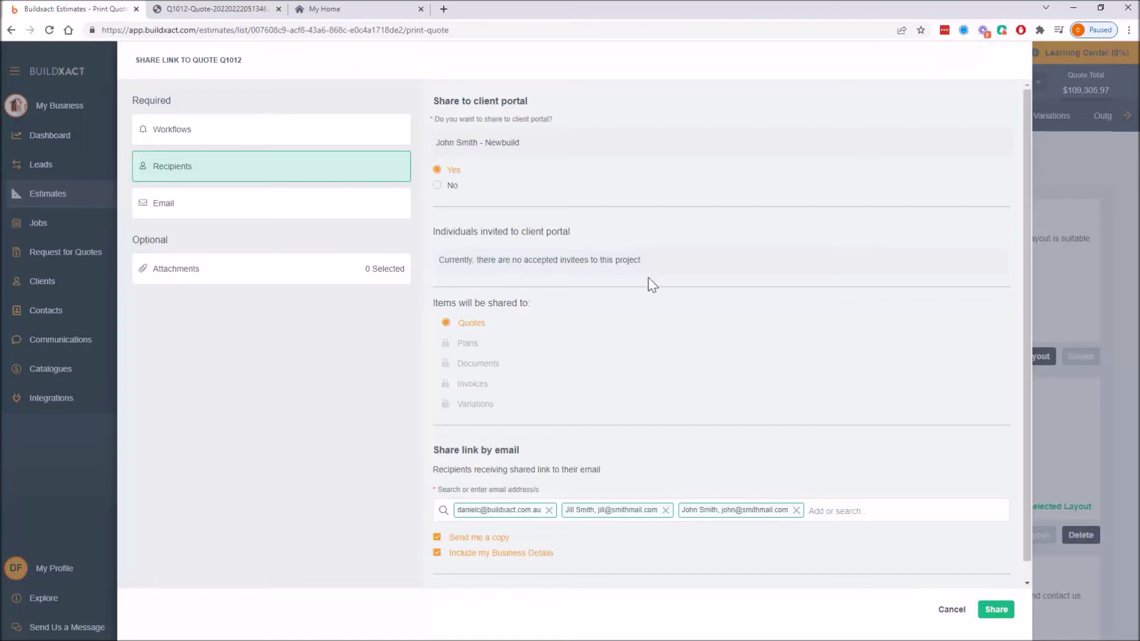
{"action": "left_click_drag", "start_coordinate": [646, 265], "coordinate": [438, 273]}
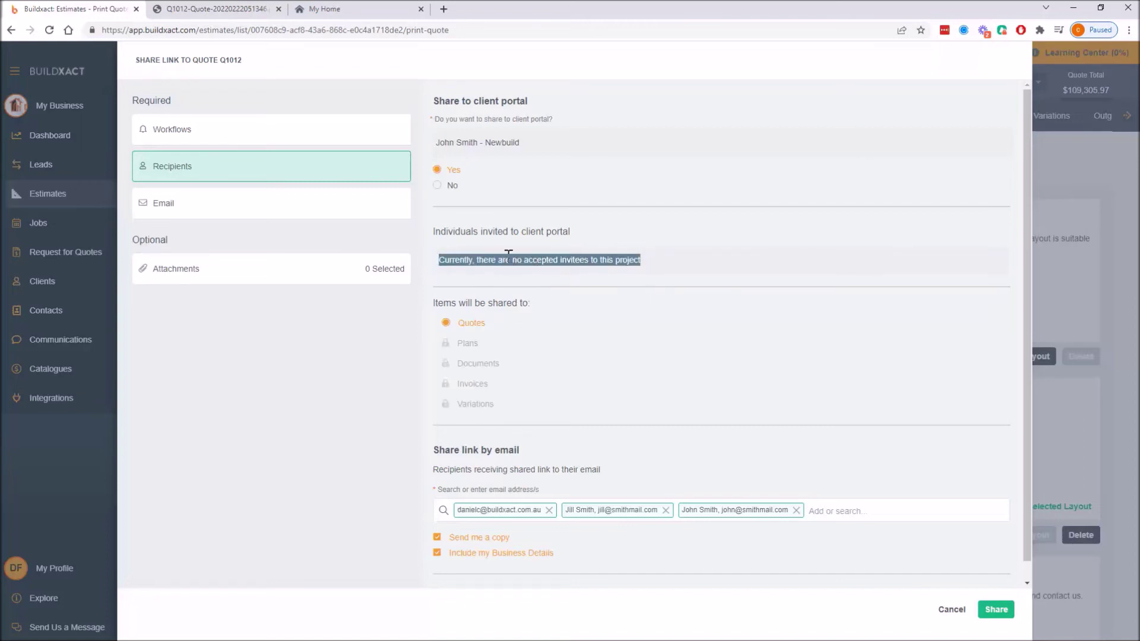
{"action": "left_click", "coordinate": [616, 256]}
{"action": "triple_click", "coordinate": [572, 257]}
{"action": "left_click", "coordinate": [491, 514]}
{"action": "left_click_drag", "start_coordinate": [652, 262], "coordinate": [439, 266]}
{"action": "left_click", "coordinate": [565, 279]}
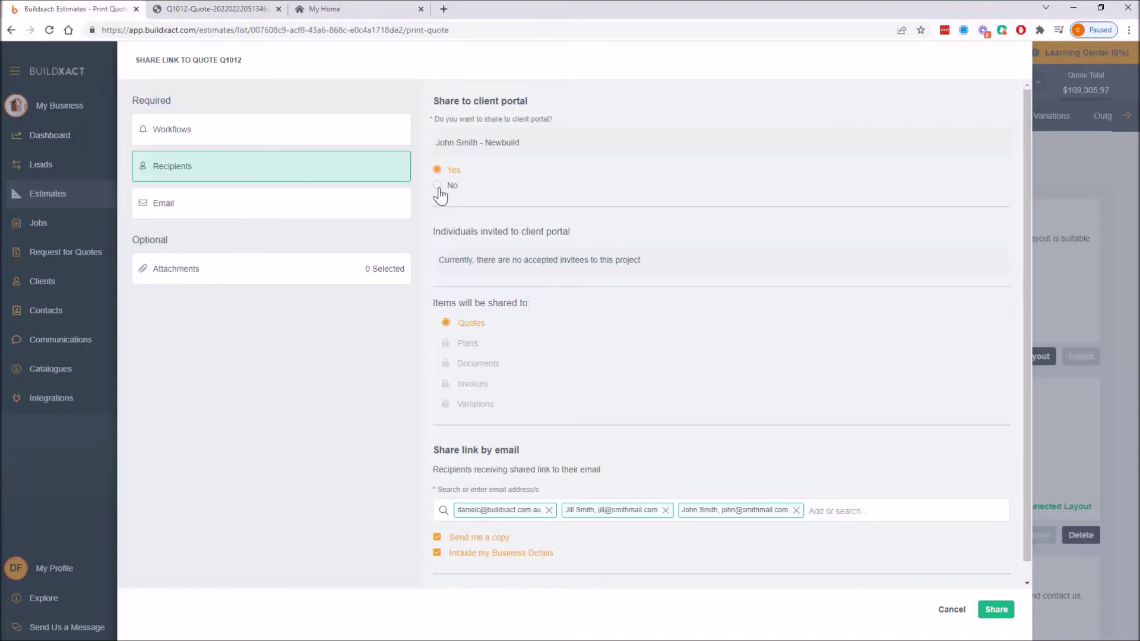
{"action": "scroll", "coordinate": [508, 386], "scroll_direction": "down", "scroll_amount": 1}
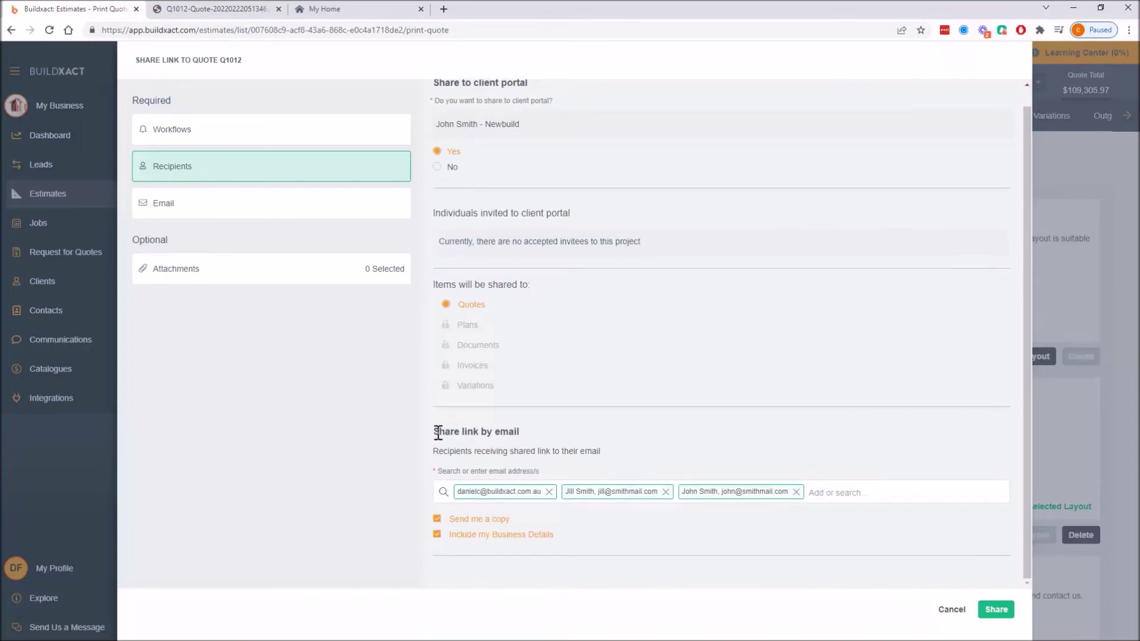
{"action": "left_click_drag", "start_coordinate": [438, 431], "coordinate": [521, 434]}
Toggle client portal sharing off and back on, leaving it enabled, and go to the Email step
{"action": "left_click", "coordinate": [438, 166]}
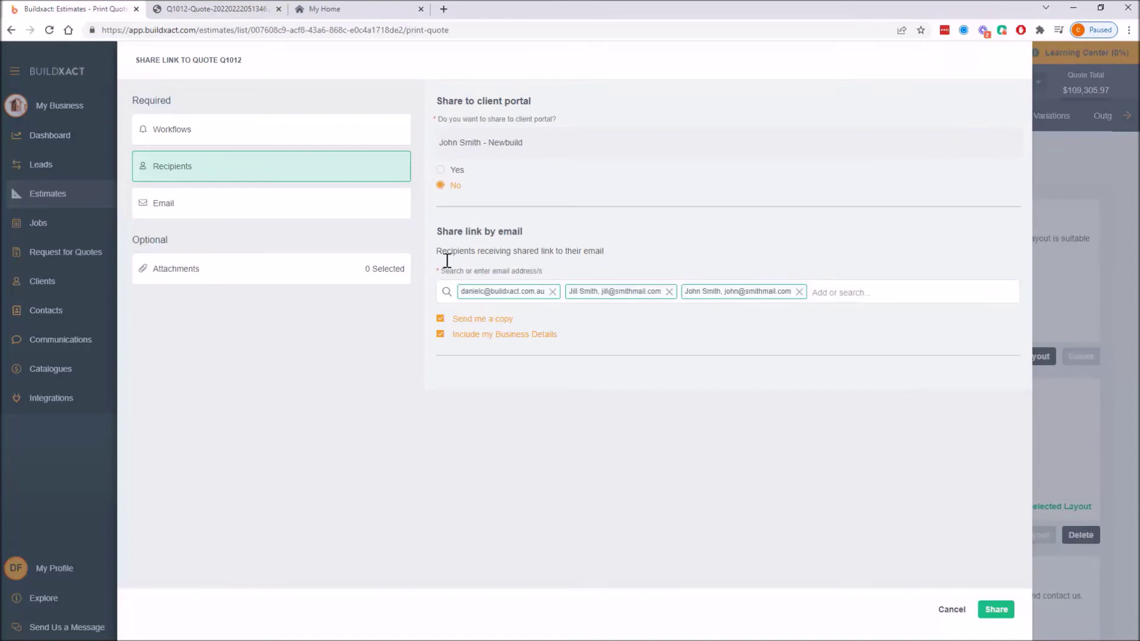
{"action": "left_click", "coordinate": [441, 172]}
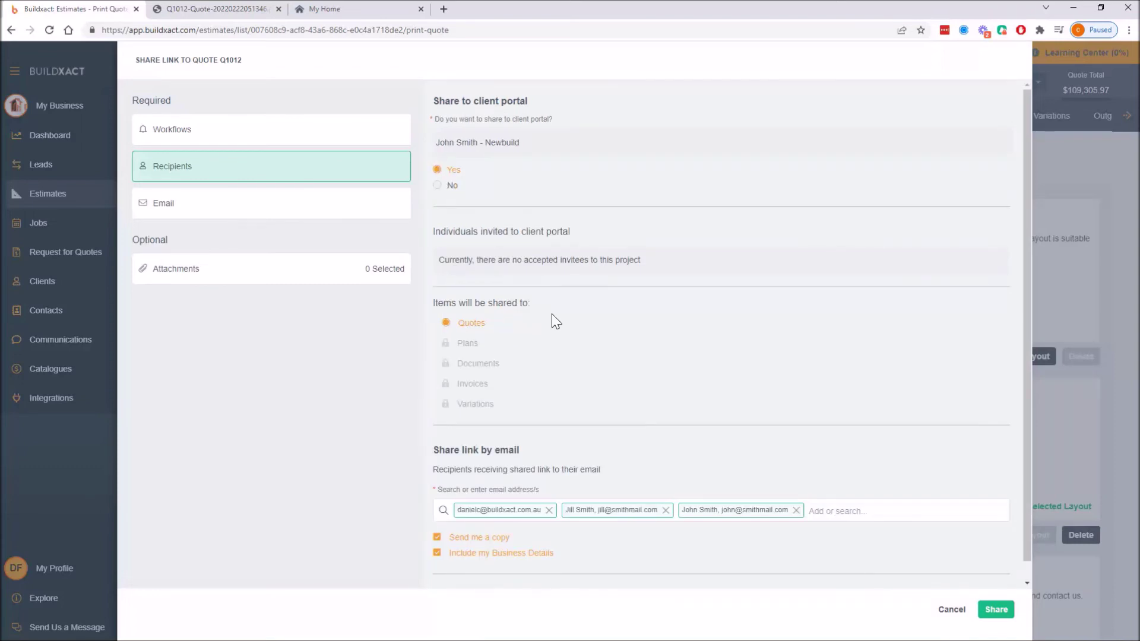
{"action": "scroll", "coordinate": [552, 317], "scroll_direction": "down", "scroll_amount": 1}
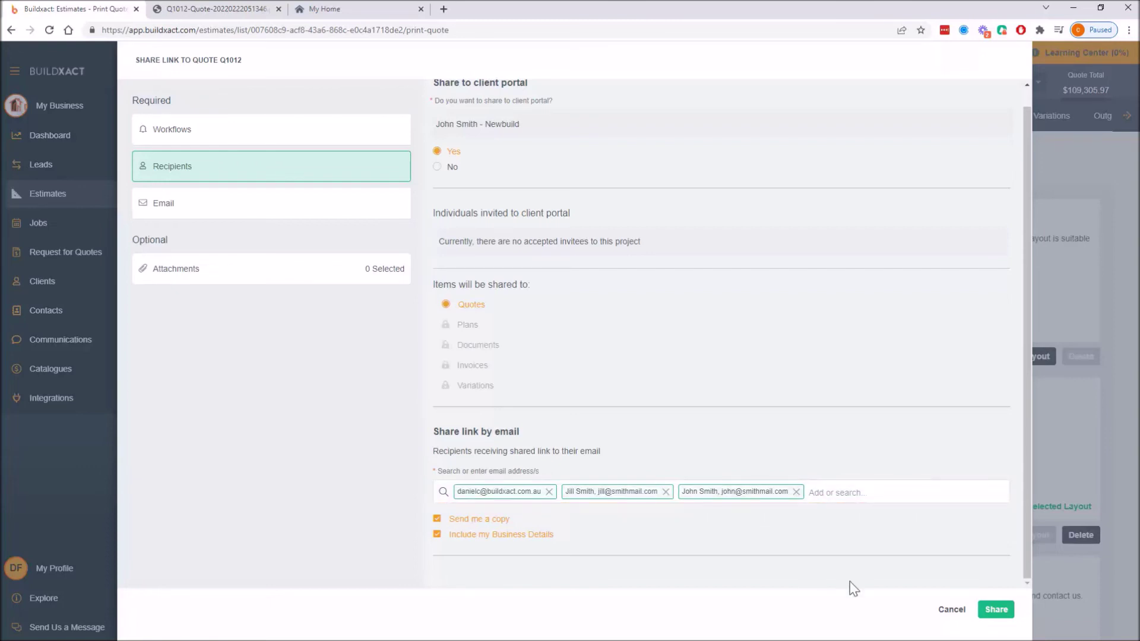
{"action": "left_click", "coordinate": [315, 205]}
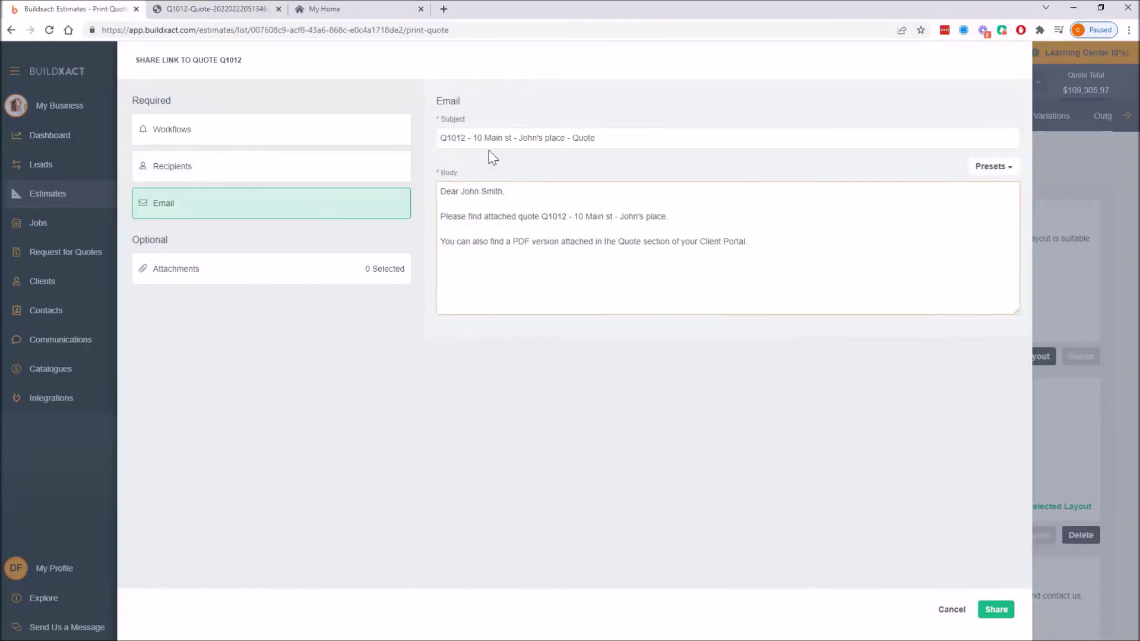
Highlight parts of the prefilled email subject and body and check the email presets
{"action": "left_click_drag", "start_coordinate": [475, 142], "coordinate": [557, 142]}
{"action": "left_click_drag", "start_coordinate": [504, 204], "coordinate": [594, 241]}
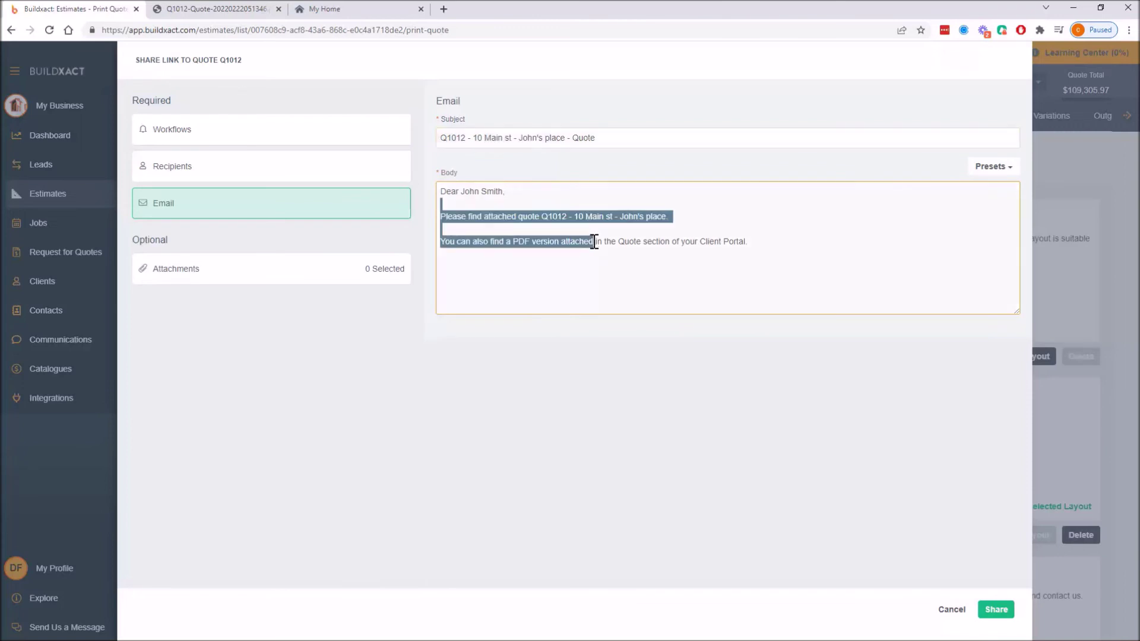
{"action": "left_click", "coordinate": [996, 168]}
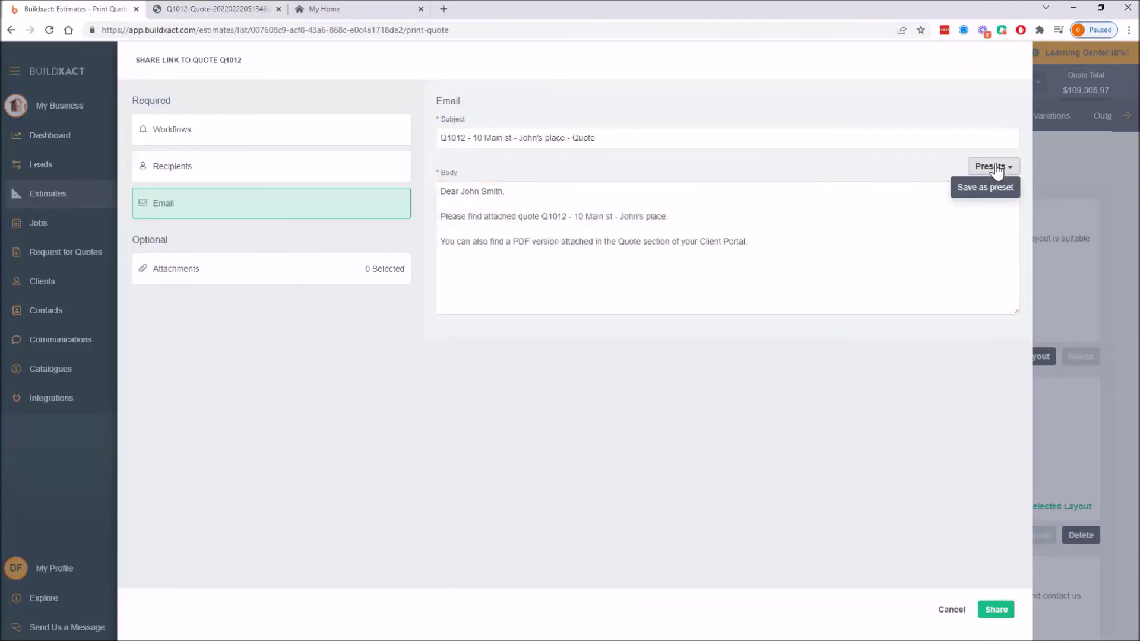
Tick then untick WorkLocationMap.png so the share has 0 attachments, and submit it
{"action": "left_click", "coordinate": [292, 284]}
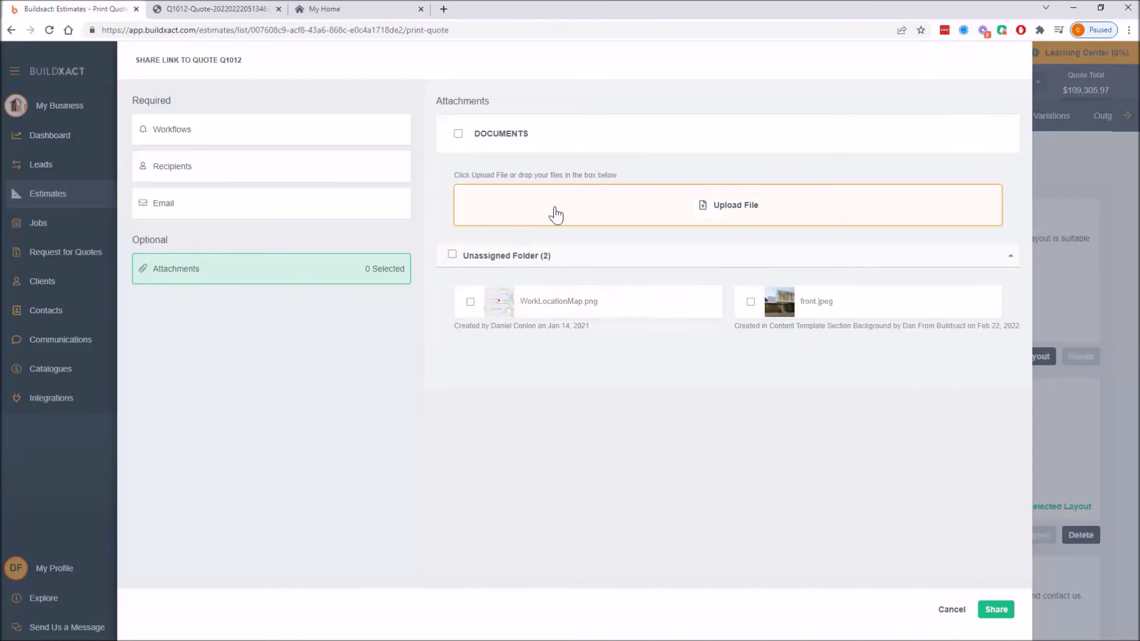
{"action": "left_click", "coordinate": [471, 303]}
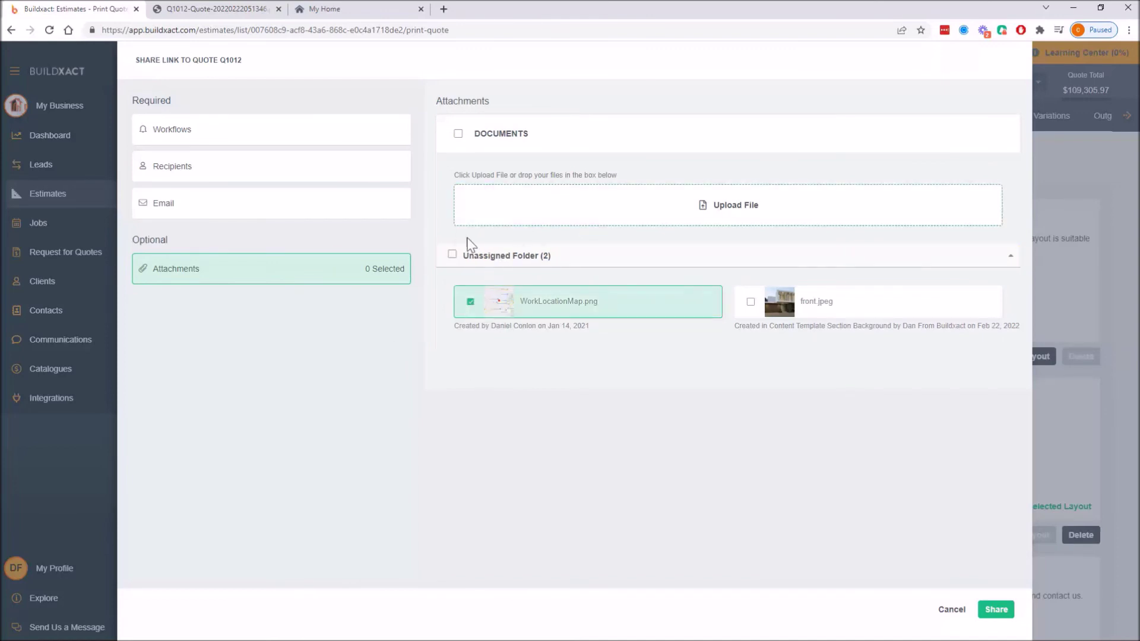
{"action": "left_click", "coordinate": [469, 303]}
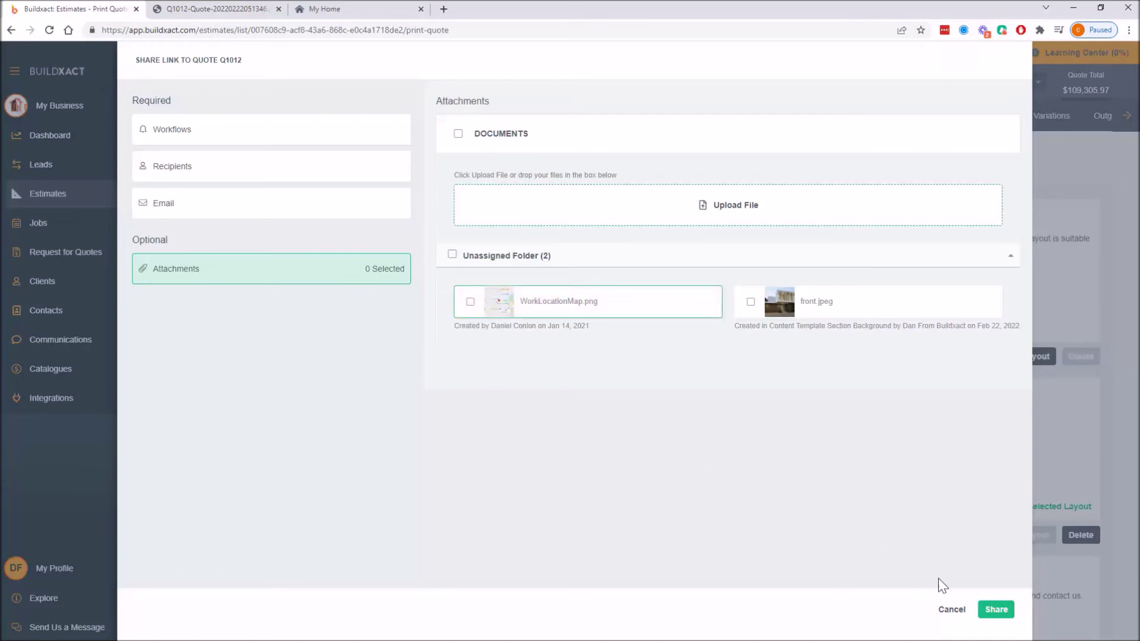
{"action": "left_click", "coordinate": [996, 609]}
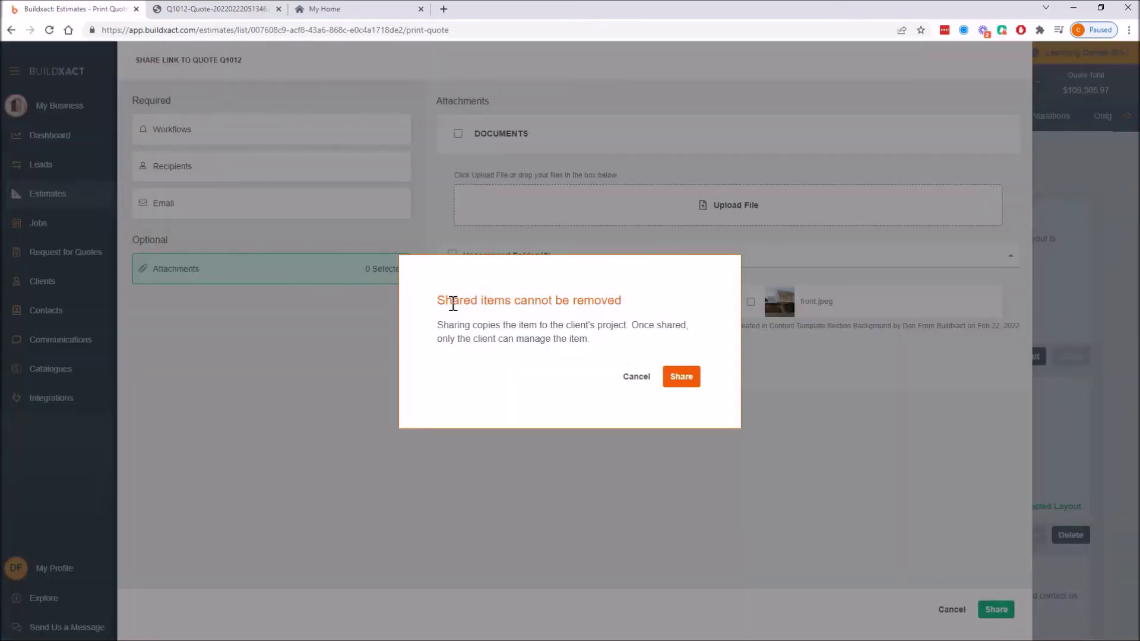
Accept the shared-items-cannot-be-removed warning and send Q1012's share link to the client
{"action": "left_click_drag", "start_coordinate": [437, 301], "coordinate": [628, 301]}
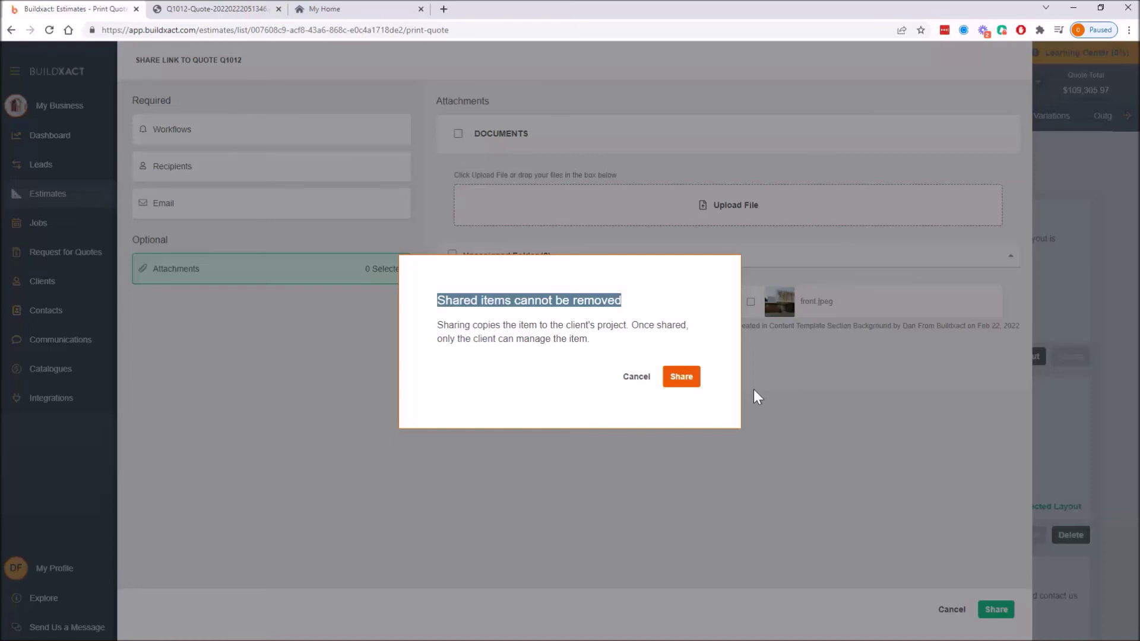
{"action": "left_click", "coordinate": [680, 377]}
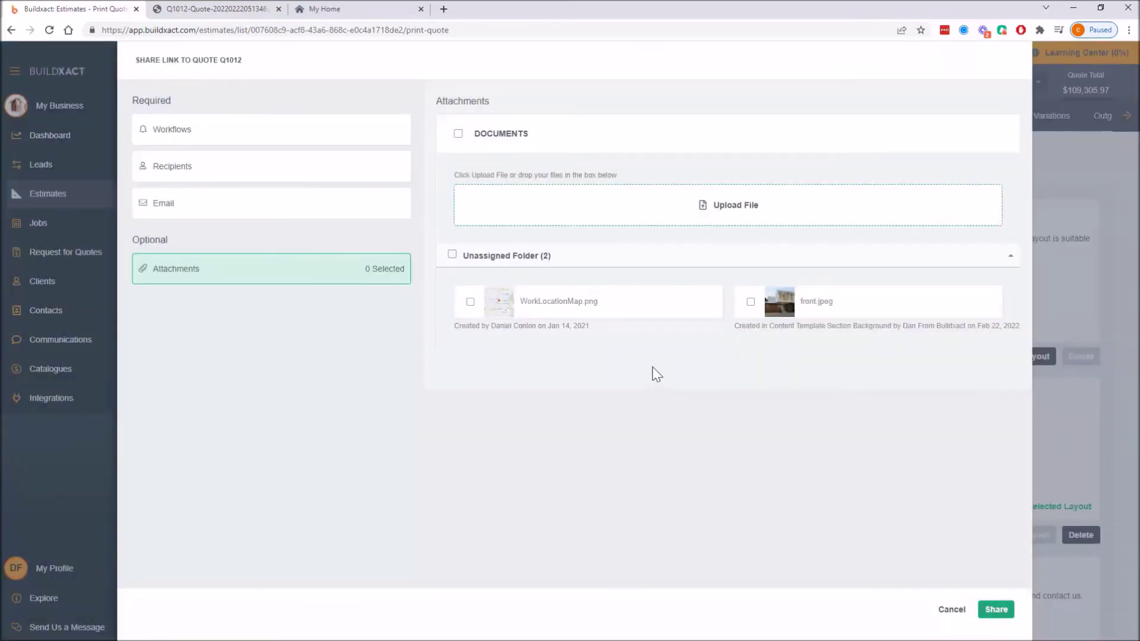
{"action": "left_click", "coordinate": [996, 609]}
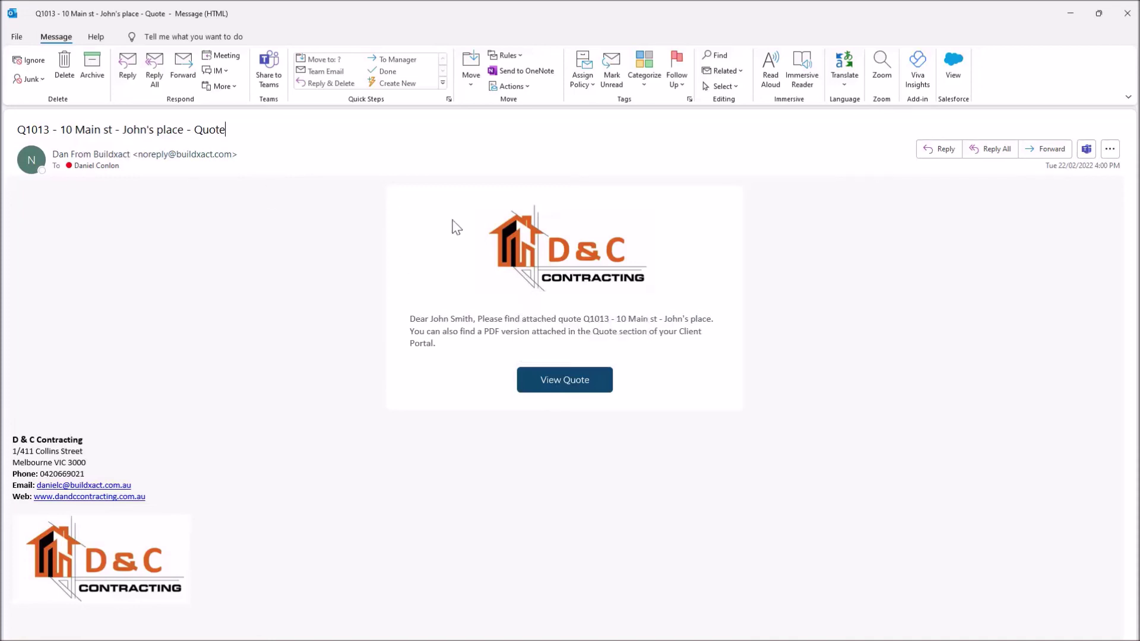
Highlight the Q1013 email's message to the client and follow its View Quote link to the portal
{"action": "left_click_drag", "start_coordinate": [411, 320], "coordinate": [526, 342]}
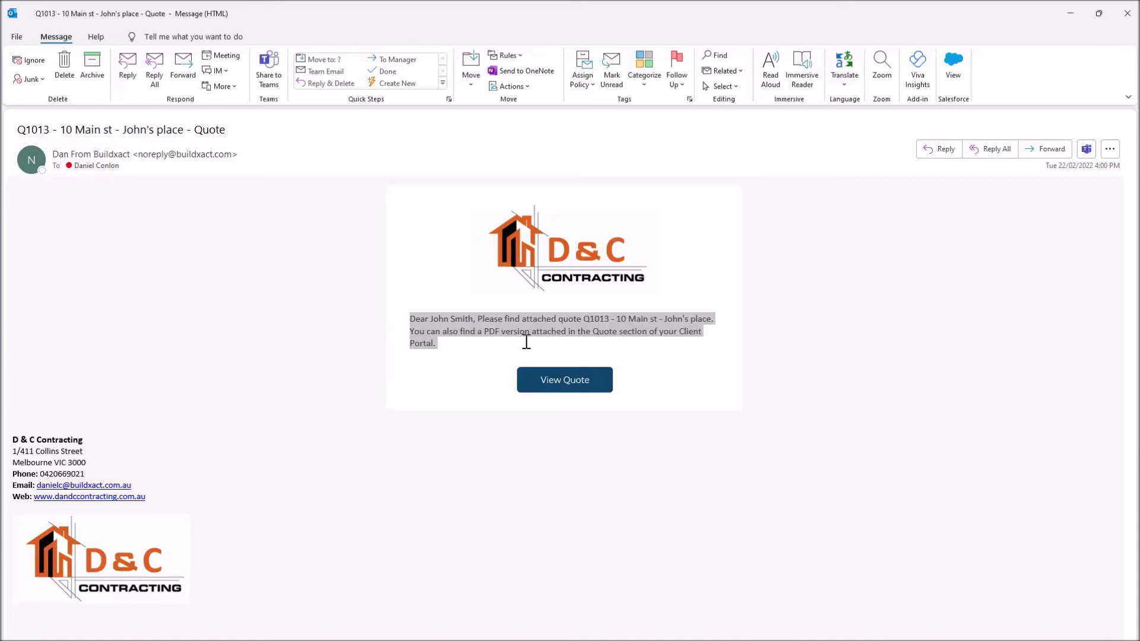
{"action": "left_click", "coordinate": [542, 384]}
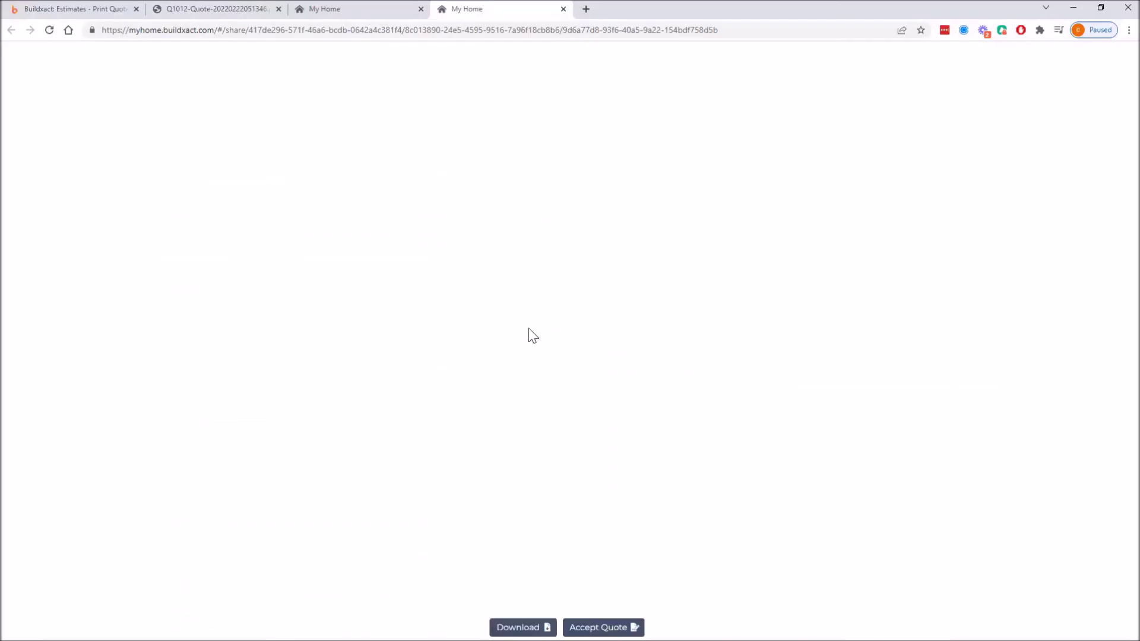
Scroll through the shared Q1013 proposal's letter, allowances and quote summary
{"action": "scroll", "coordinate": [603, 344], "scroll_direction": "down", "scroll_amount": 2}
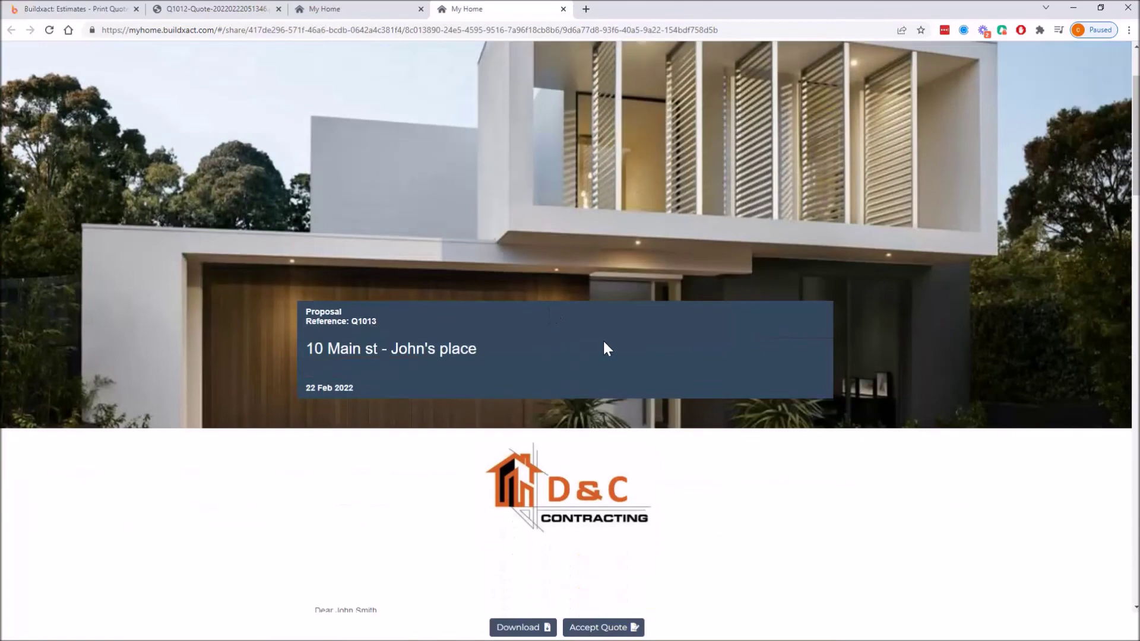
{"action": "scroll", "coordinate": [603, 345], "scroll_direction": "up", "scroll_amount": 2}
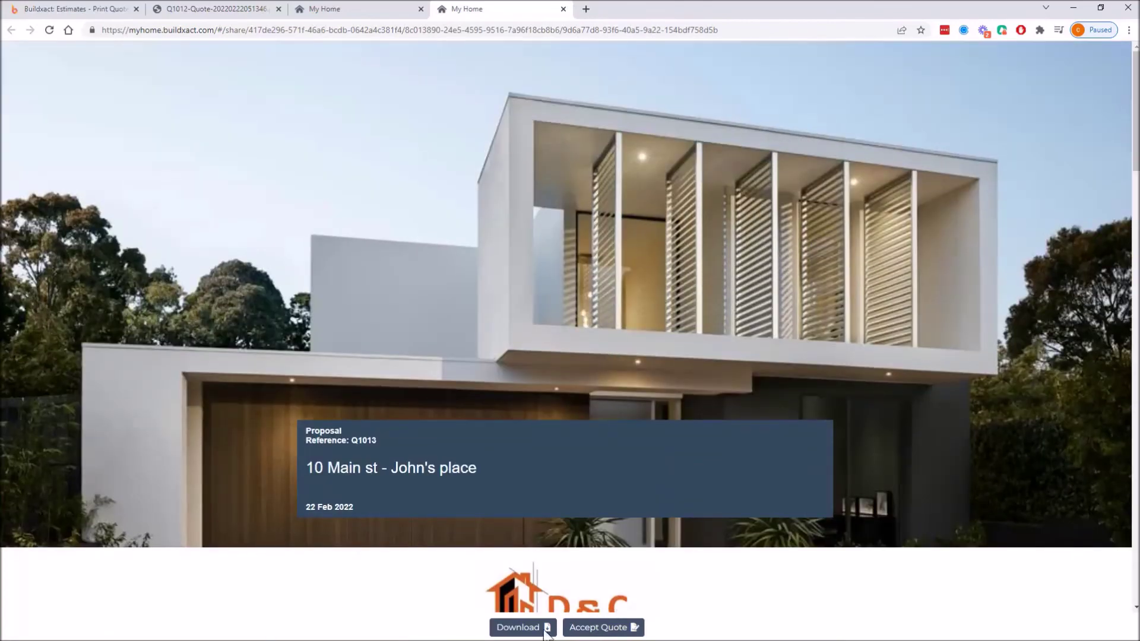
{"action": "scroll", "coordinate": [604, 466], "scroll_direction": "down", "scroll_amount": 1}
{"action": "scroll", "coordinate": [603, 466], "scroll_direction": "down", "scroll_amount": 15}
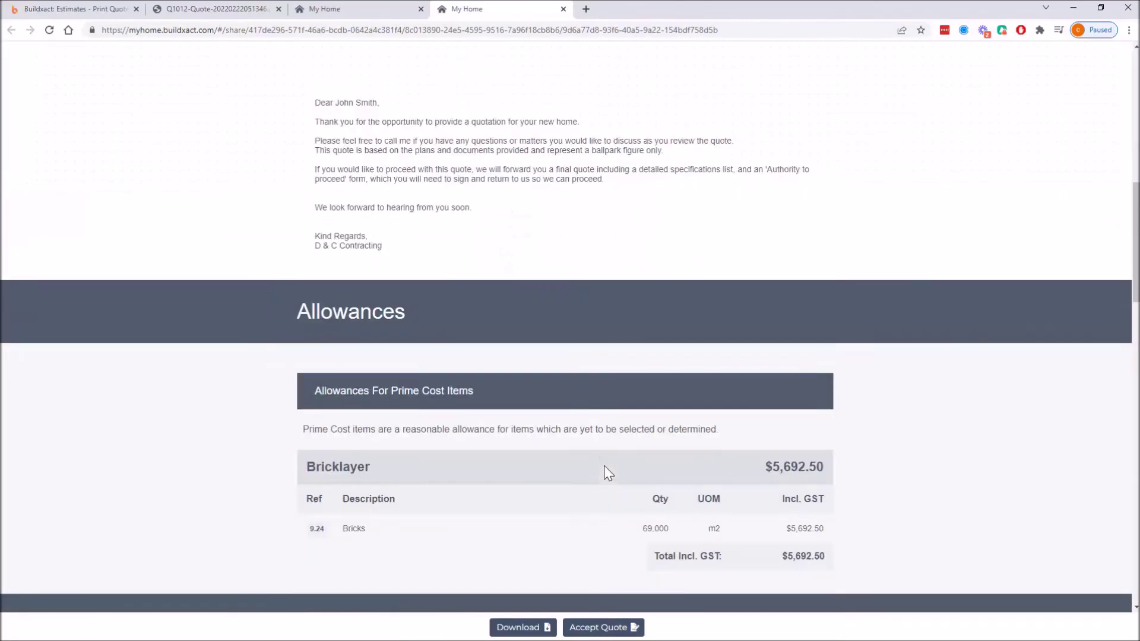
{"action": "scroll", "coordinate": [603, 465], "scroll_direction": "up", "scroll_amount": 12}
Check the client's list of quotes, then return to the proposal and scroll to its Terms
{"action": "left_click", "coordinate": [385, 7]}
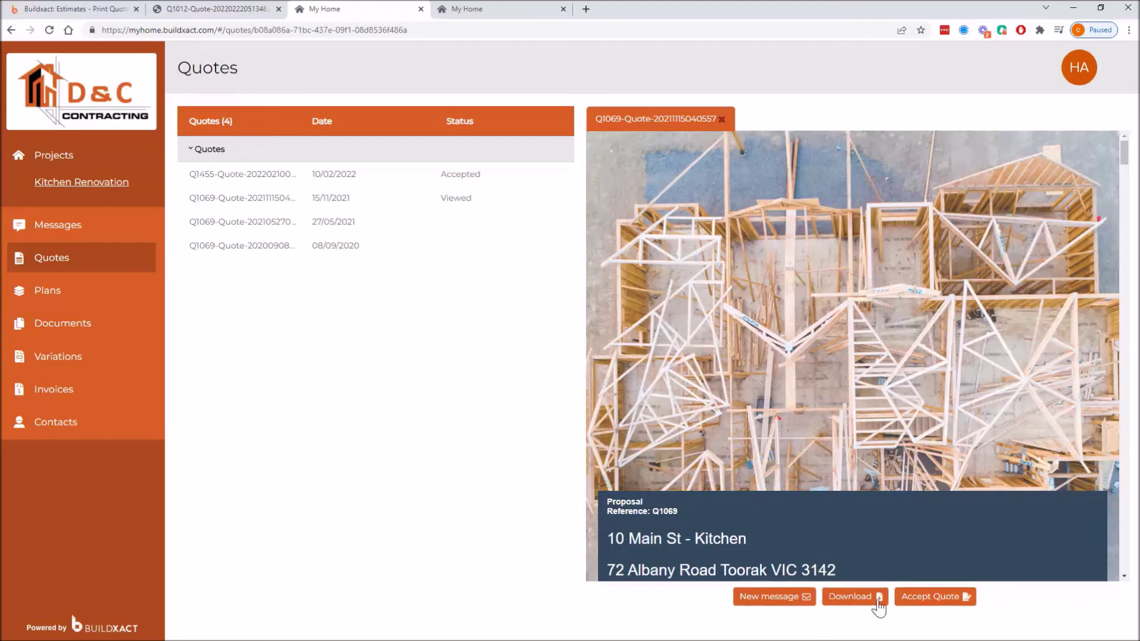
{"action": "left_click", "coordinate": [468, 13]}
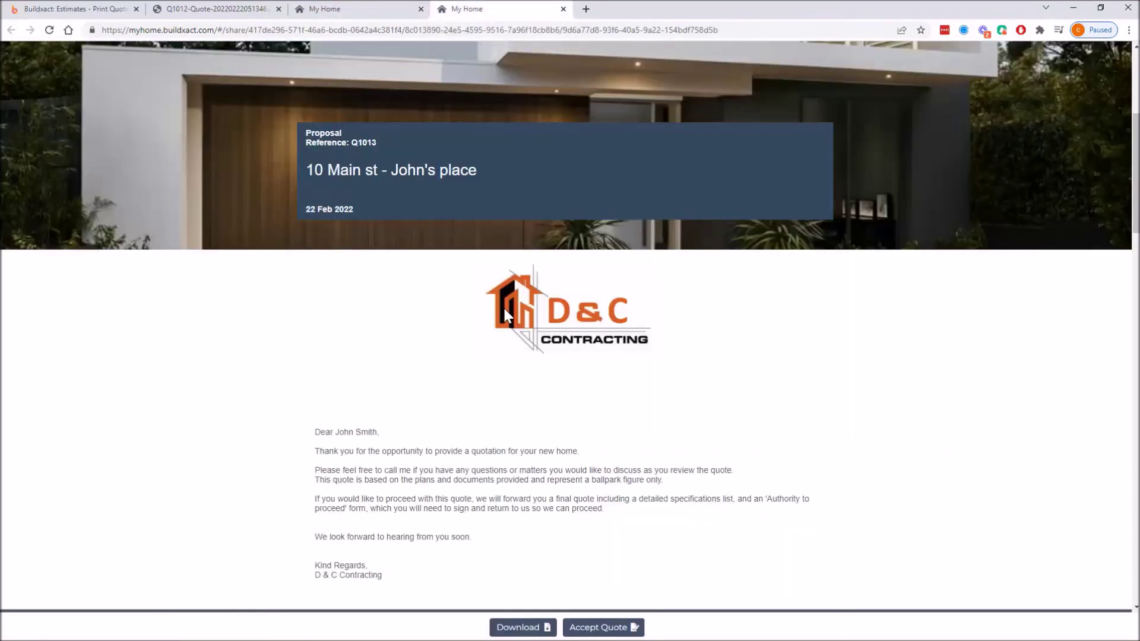
{"action": "scroll", "coordinate": [637, 581], "scroll_direction": "down", "scroll_amount": 3}
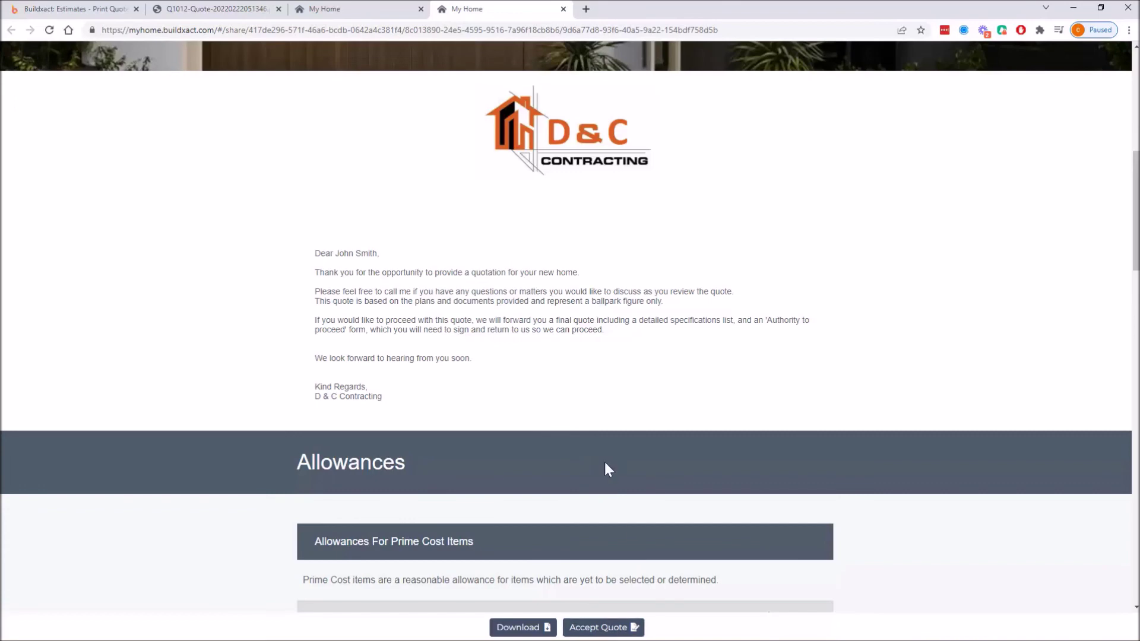
{"action": "scroll", "coordinate": [557, 436], "scroll_direction": "down", "scroll_amount": 20}
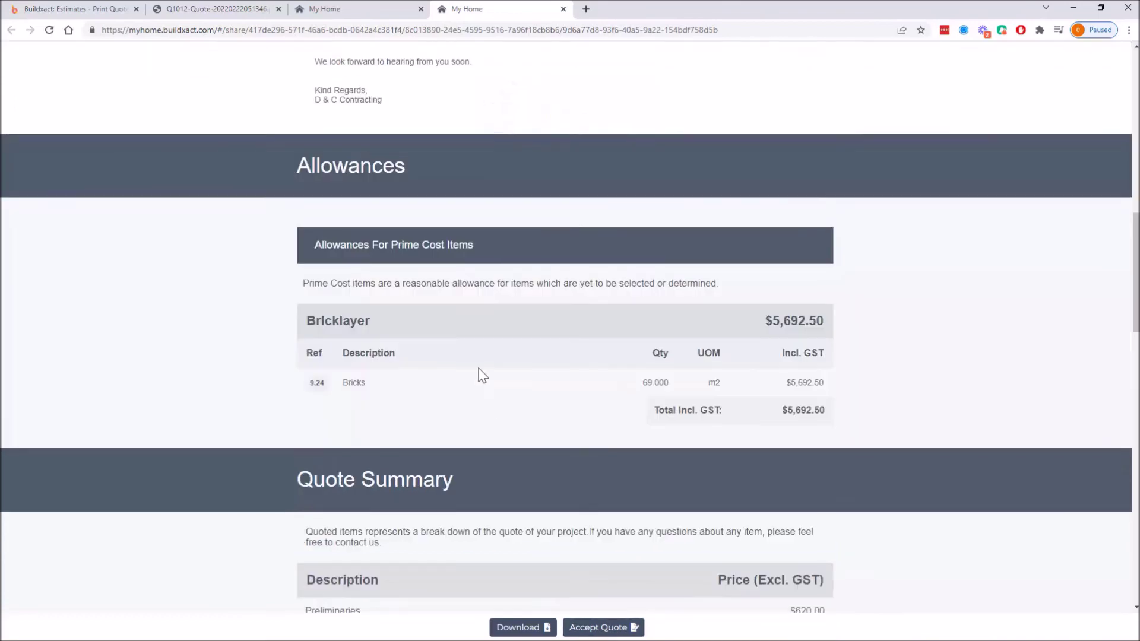
{"action": "scroll", "coordinate": [557, 437], "scroll_direction": "up", "scroll_amount": 10}
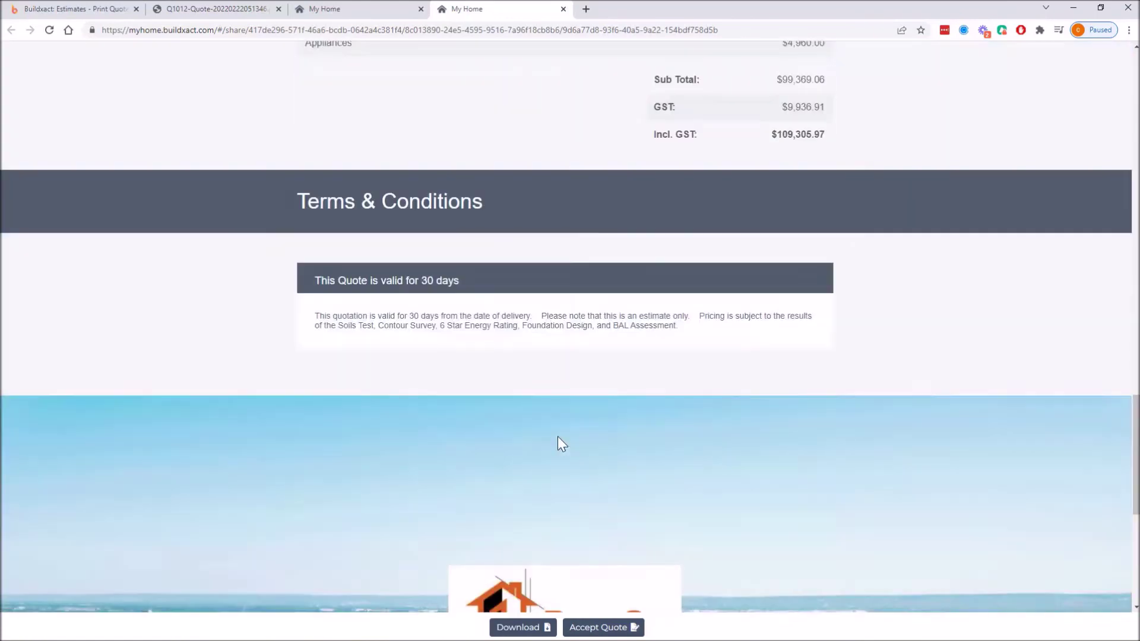
Accept quote Q1013 for 10 Main st in the confirmation dialog, then return to the Buildxact tab
{"action": "left_click", "coordinate": [608, 633]}
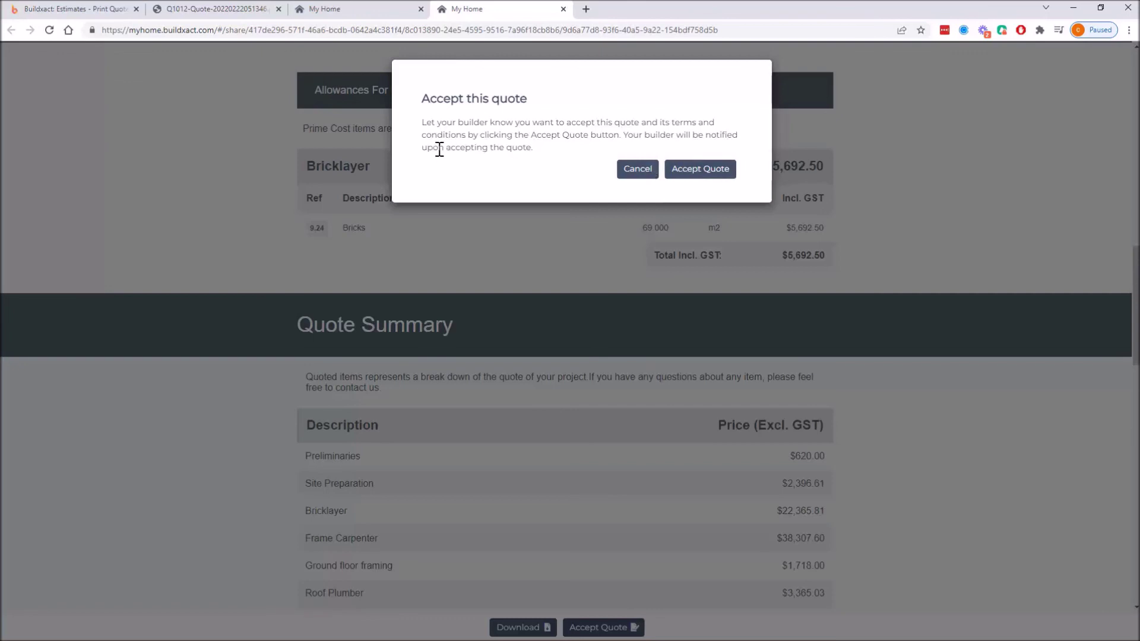
{"action": "left_click", "coordinate": [685, 170]}
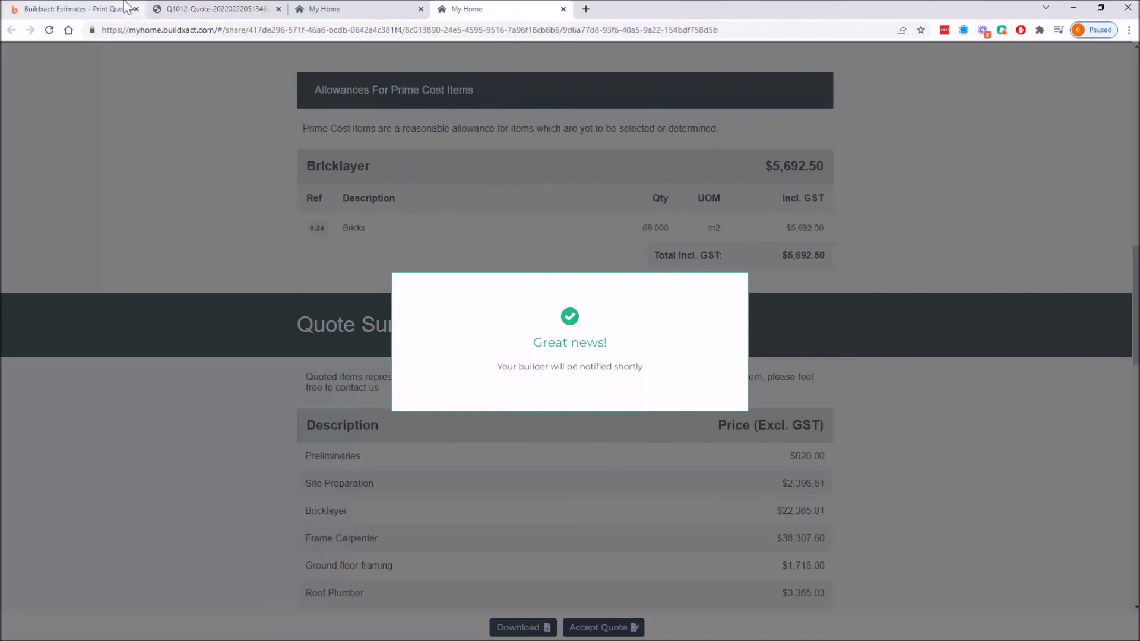
{"action": "left_click", "coordinate": [86, 10]}
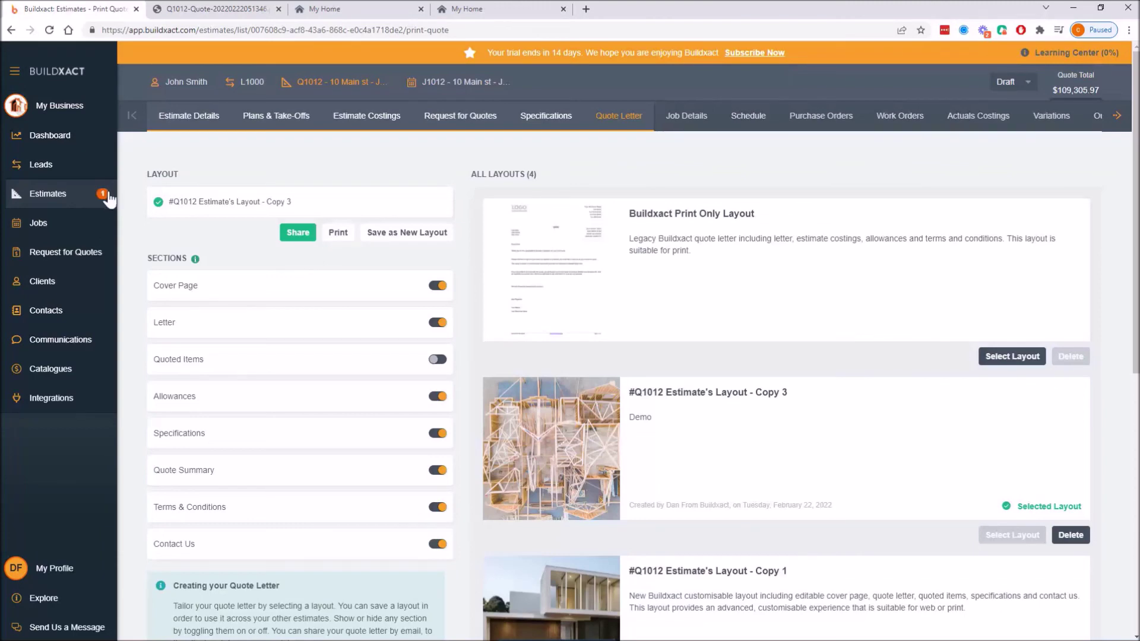
Open estimate Q1013 from Estimates, verify its status reads Digitally Accepted, and dismiss the notice
{"action": "left_click", "coordinate": [77, 201]}
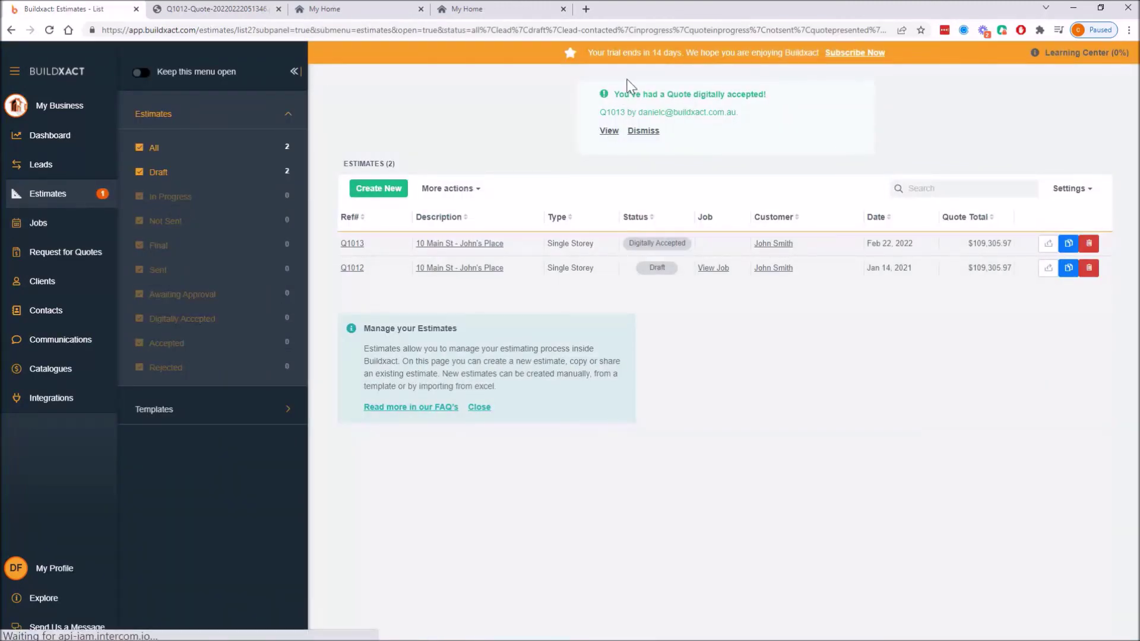
{"action": "left_click", "coordinate": [608, 131]}
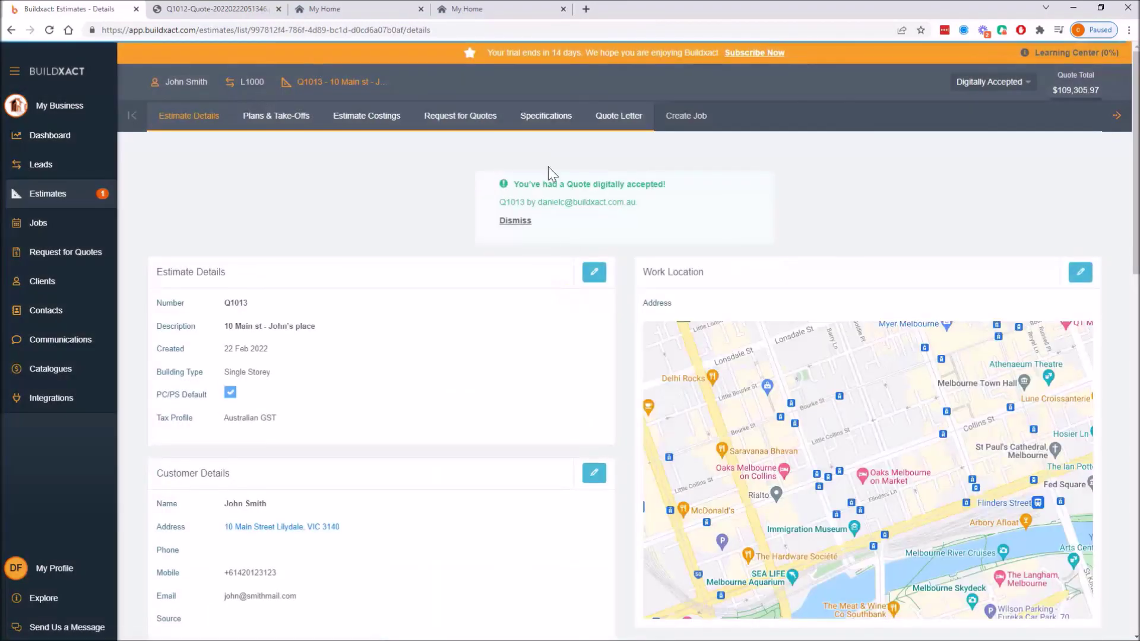
{"action": "left_click_drag", "start_coordinate": [517, 179], "coordinate": [696, 185]}
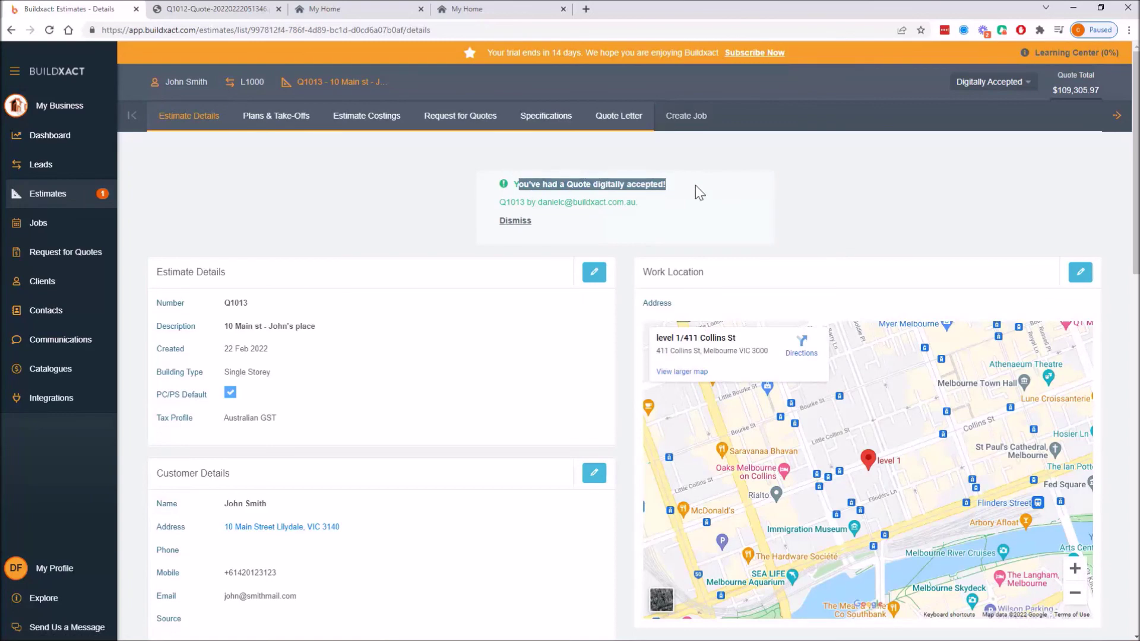
{"action": "left_click", "coordinate": [1001, 80]}
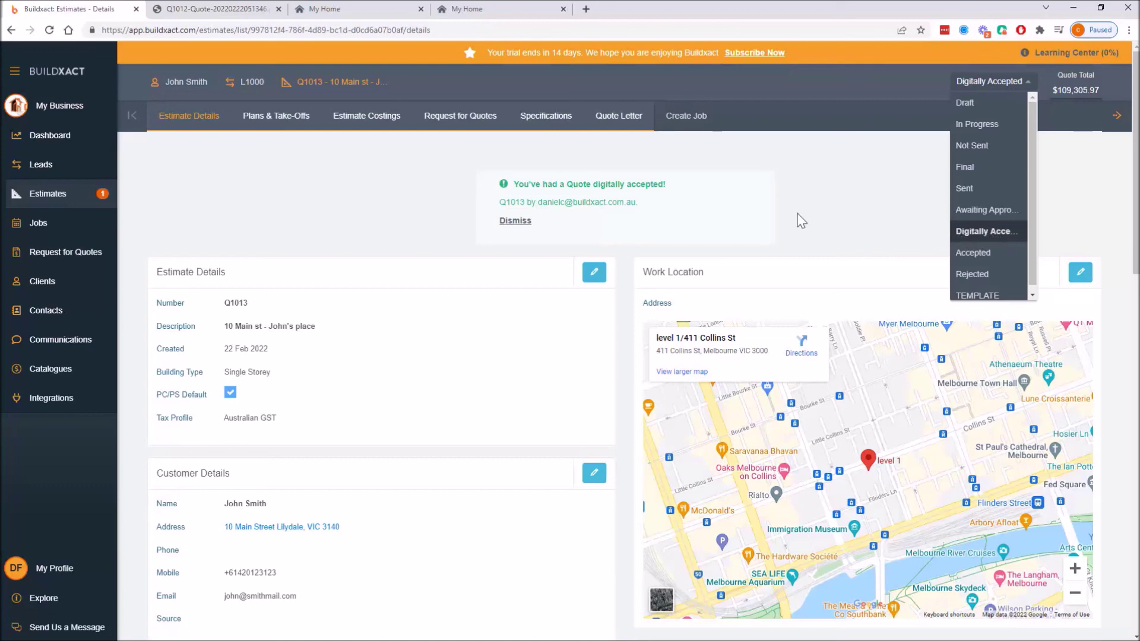
{"action": "left_click", "coordinate": [389, 190]}
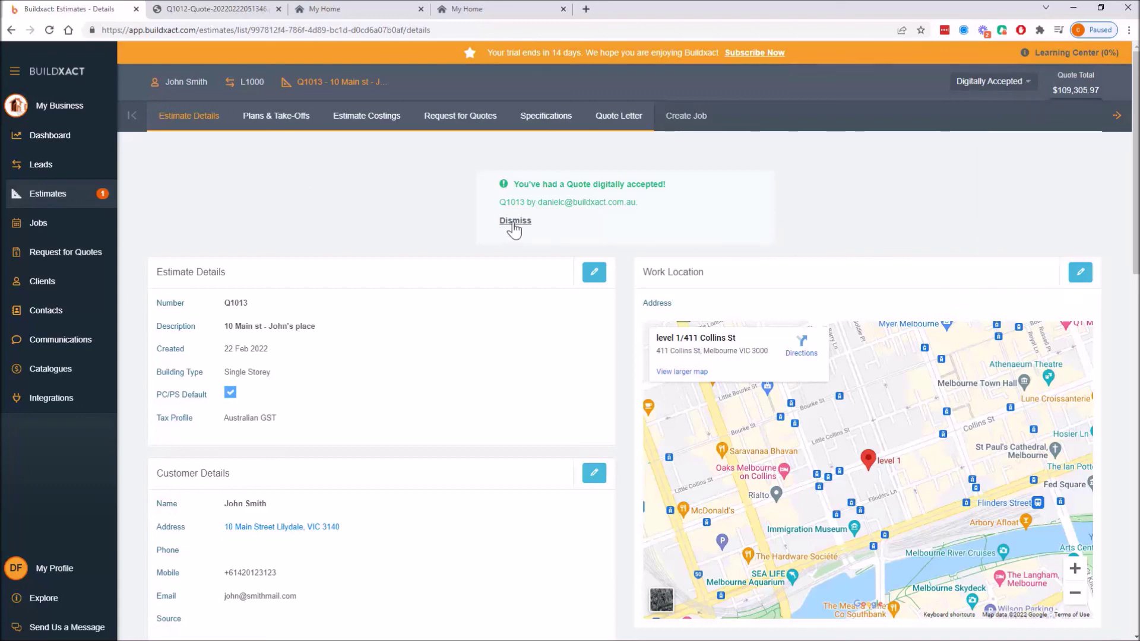
{"action": "left_click", "coordinate": [513, 223]}
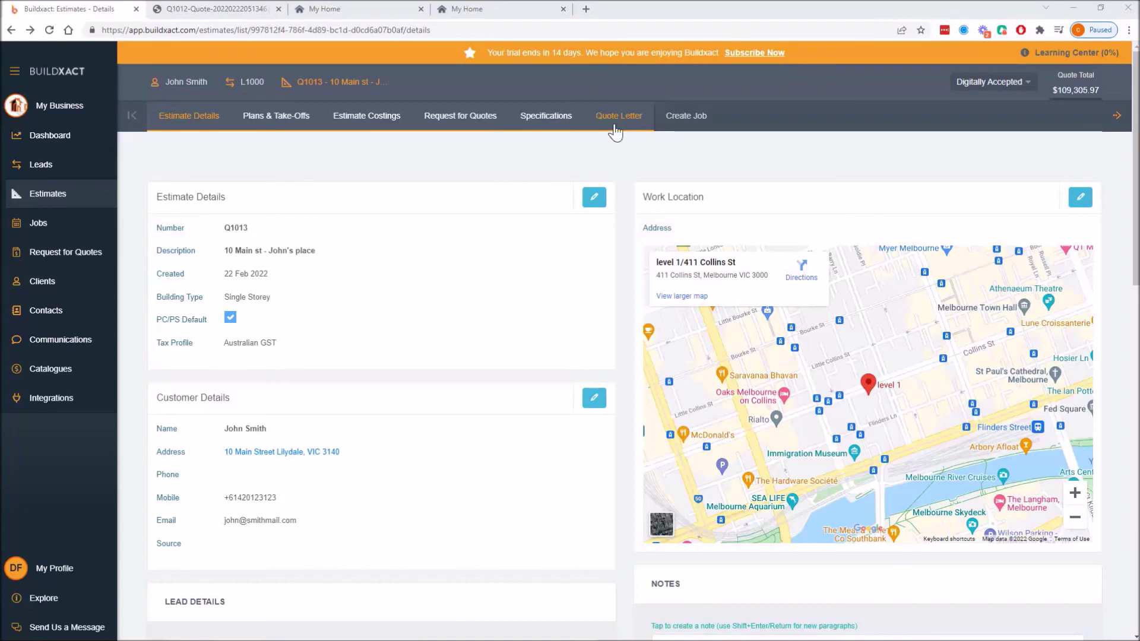
Review the Feb 22, 2022 entries under Estimate Versioning and select the version emailed to the client
{"action": "scroll", "coordinate": [376, 410], "scroll_direction": "down", "scroll_amount": 10}
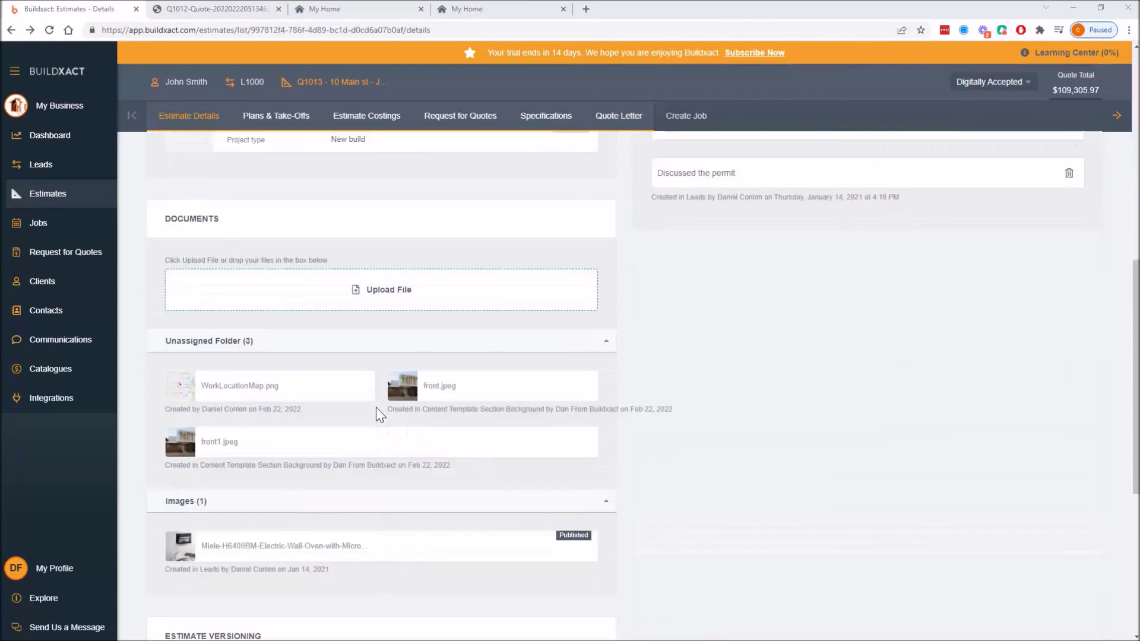
{"action": "scroll", "coordinate": [293, 407], "scroll_direction": "down", "scroll_amount": 4}
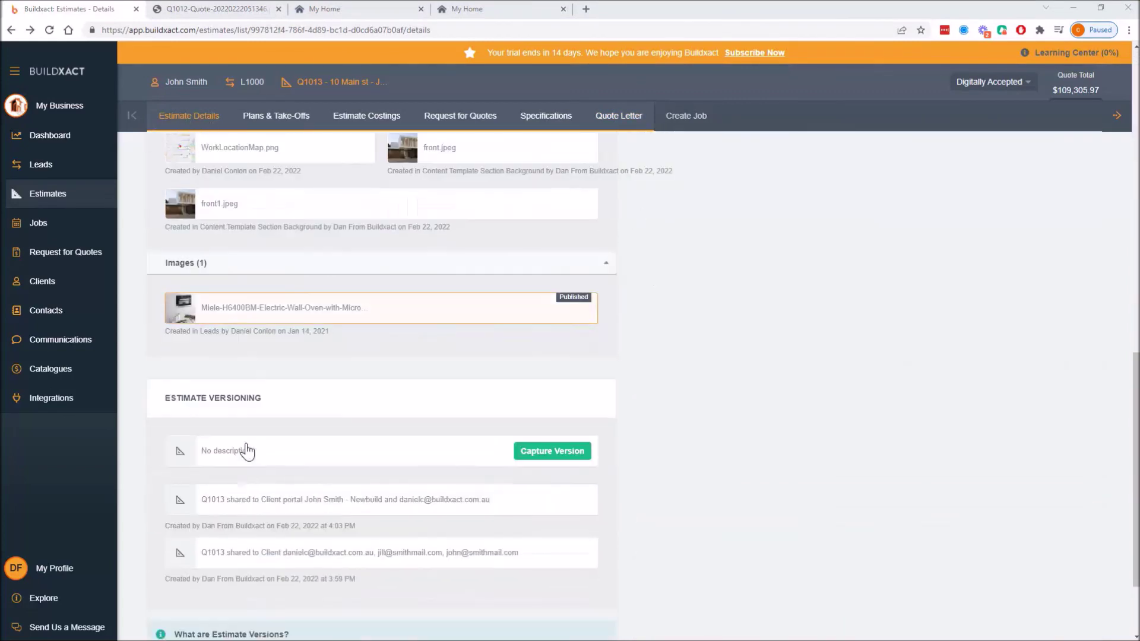
{"action": "left_click_drag", "start_coordinate": [159, 288], "coordinate": [495, 484]}
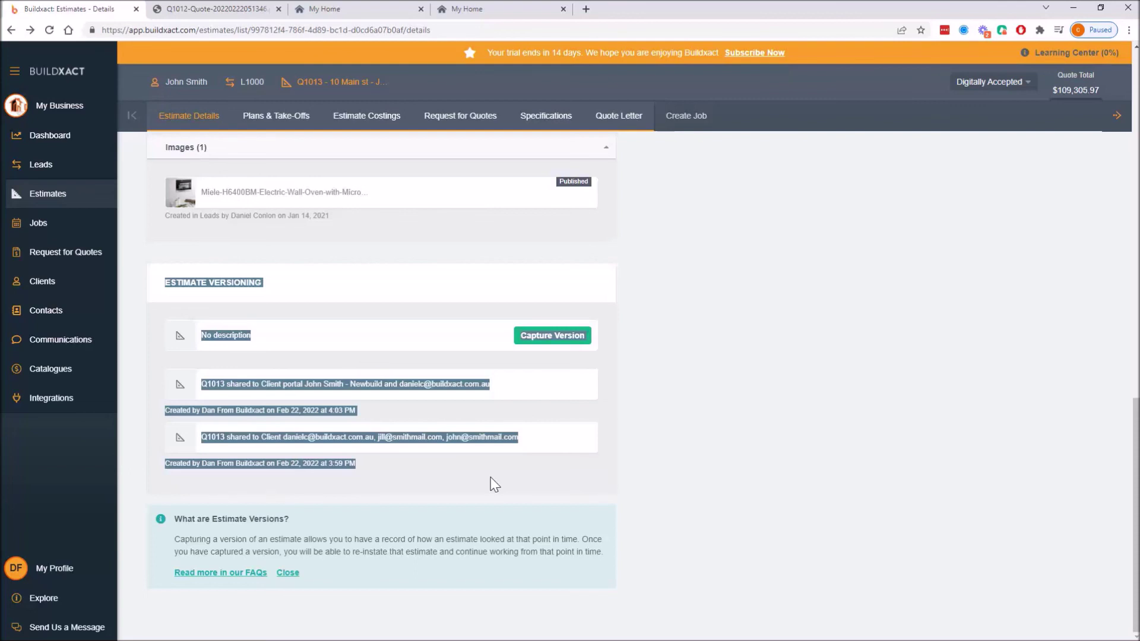
{"action": "left_click", "coordinate": [495, 484]}
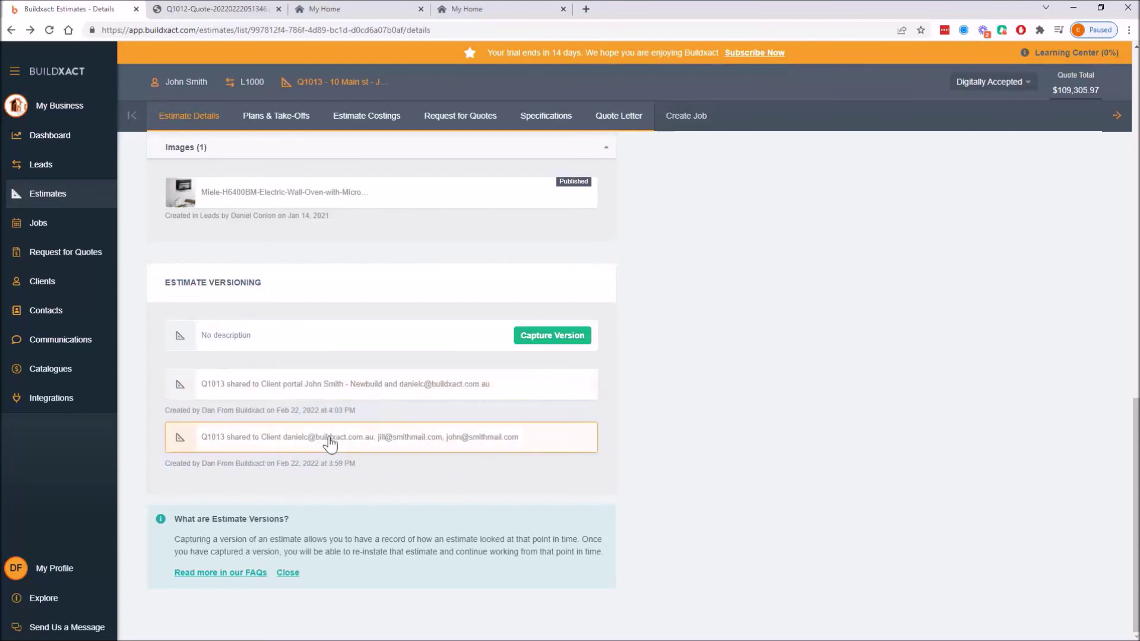
{"action": "left_click", "coordinate": [371, 440]}
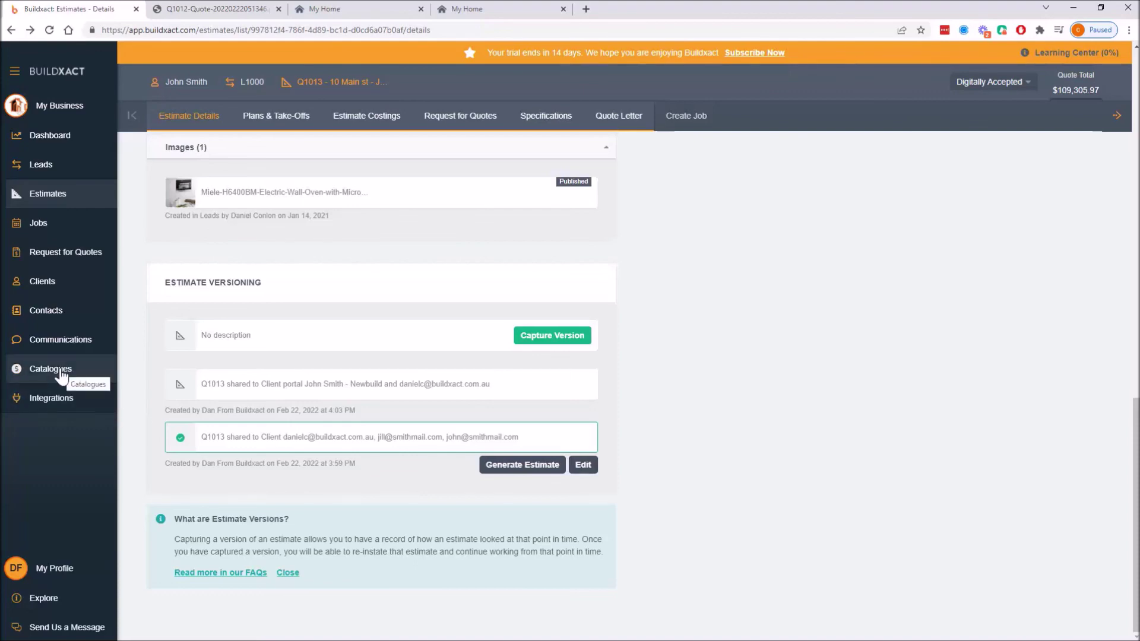
Open the Communications email log and preview the Feb 22, 2022 'Q1012 - 10 Main st' quote email
{"action": "left_click", "coordinate": [57, 346]}
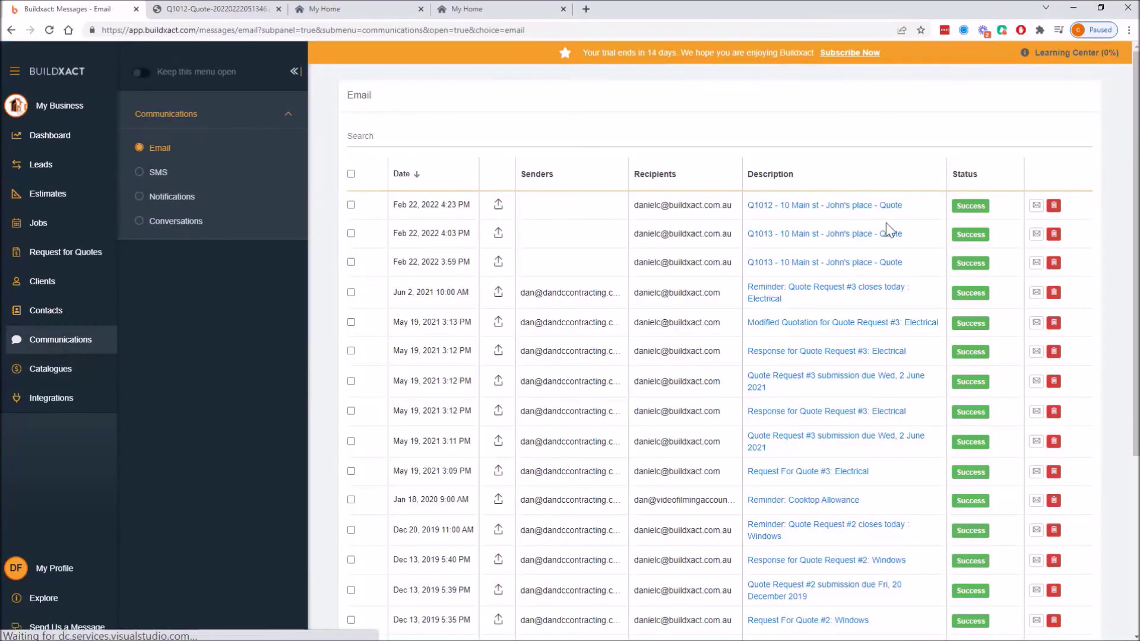
{"action": "left_click", "coordinate": [839, 206]}
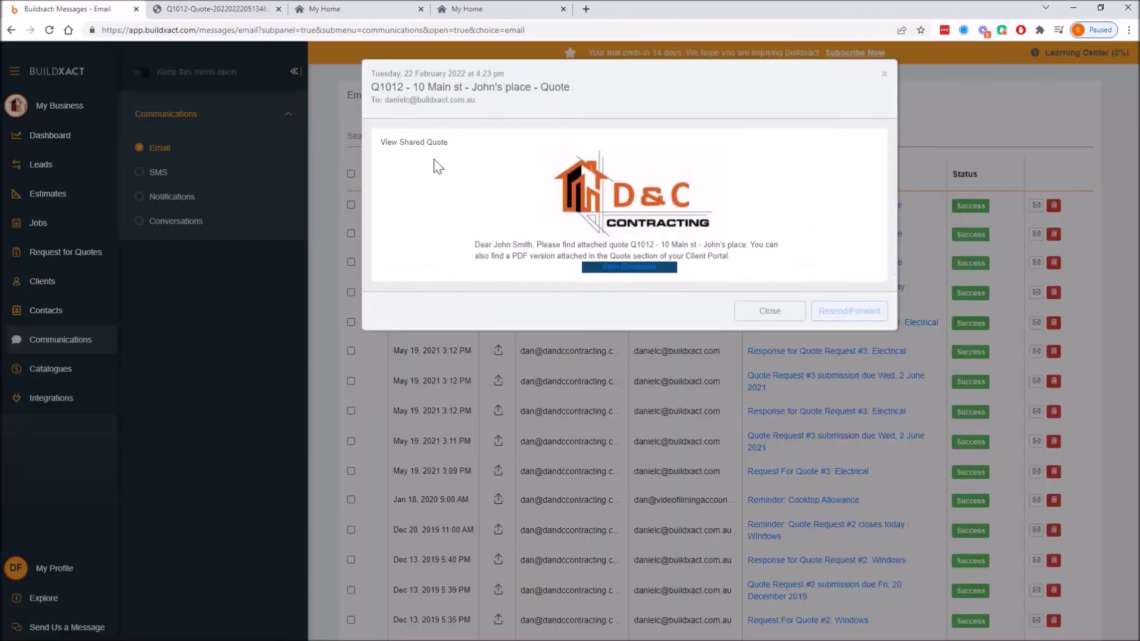